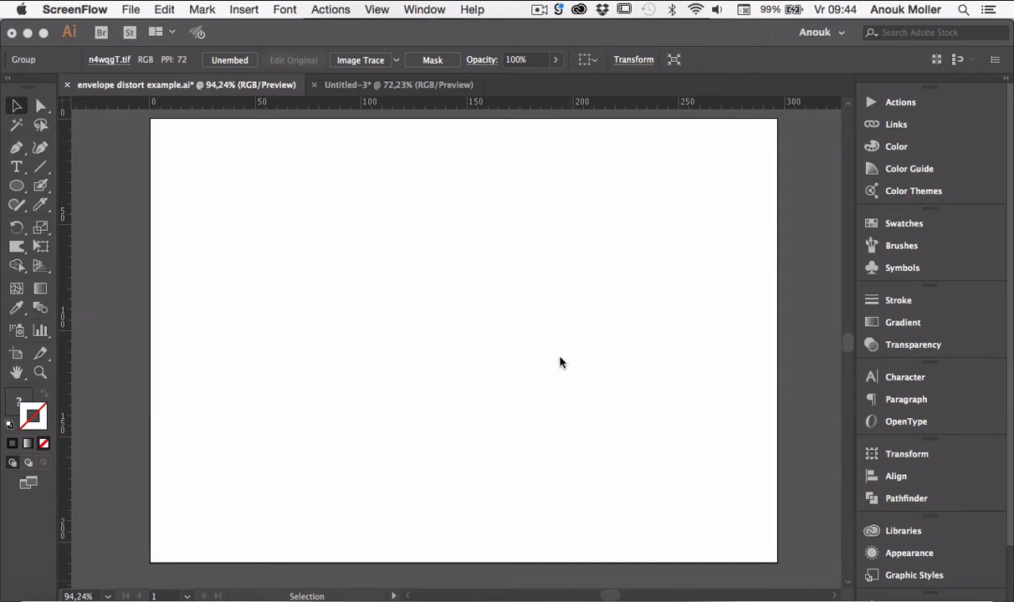
# Preview Object > Envelope Distort in Illustrator, then switch to the Bicycle Mayors site in Safari
pyautogui.click(349, 232)
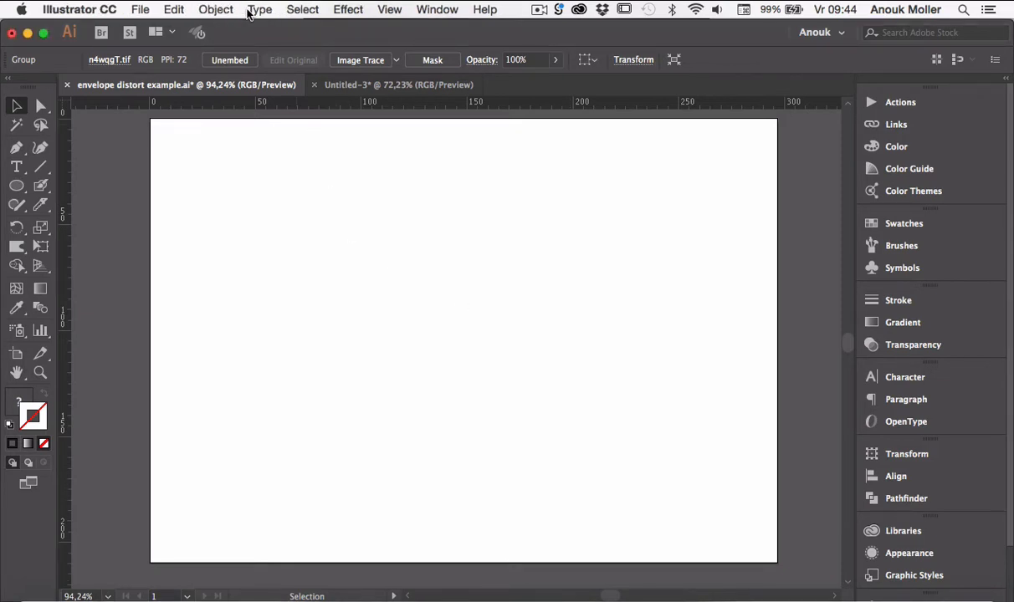
pyautogui.click(216, 10)
pyautogui.moveTo(251, 392)
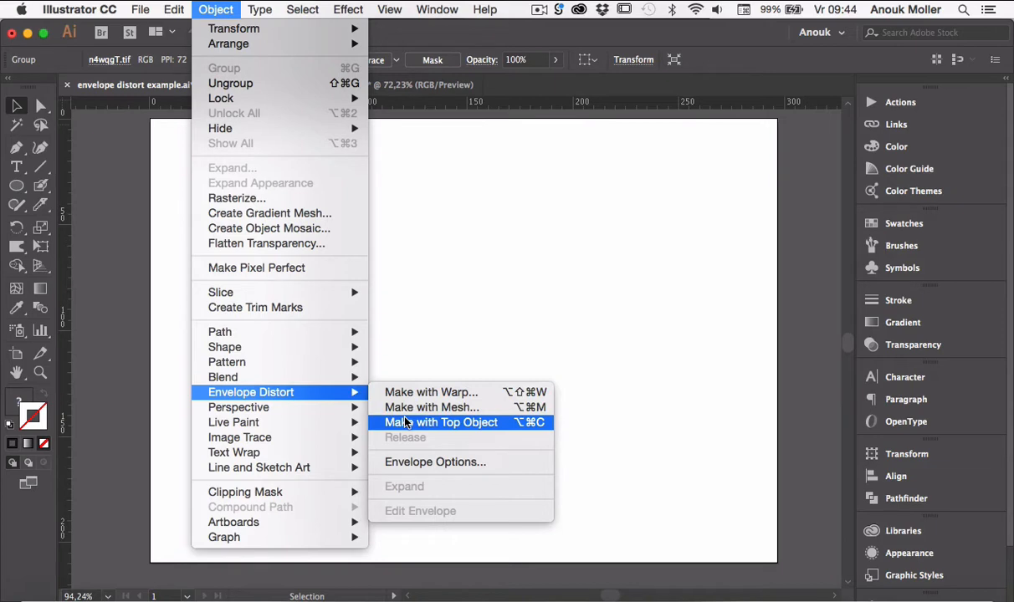
pyautogui.press('super+Tab')
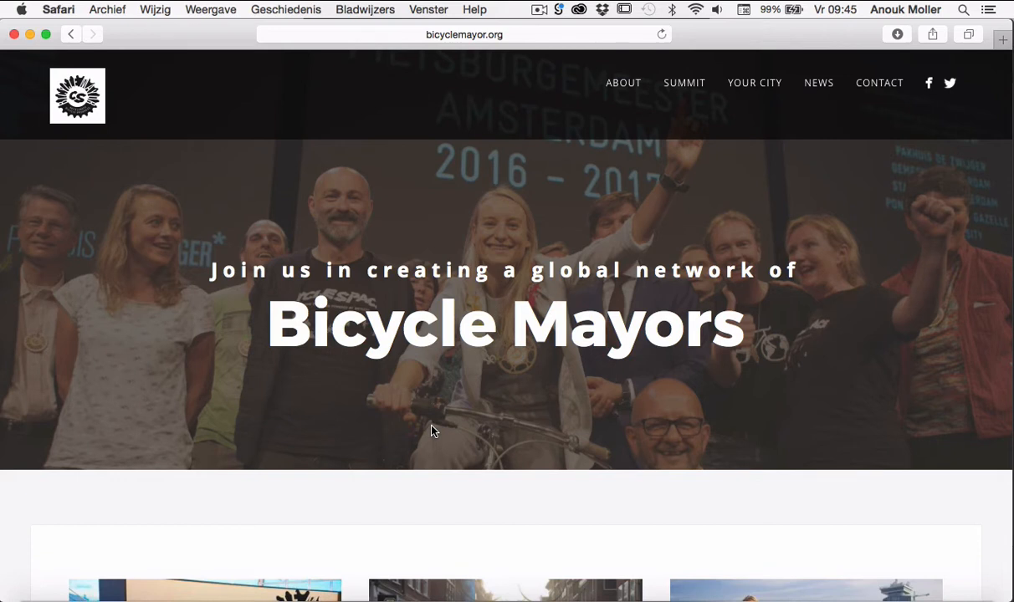
# Place the arrow icon and the spotlight photo from the pasteboard onto the artboard
pyautogui.click(686, 596)
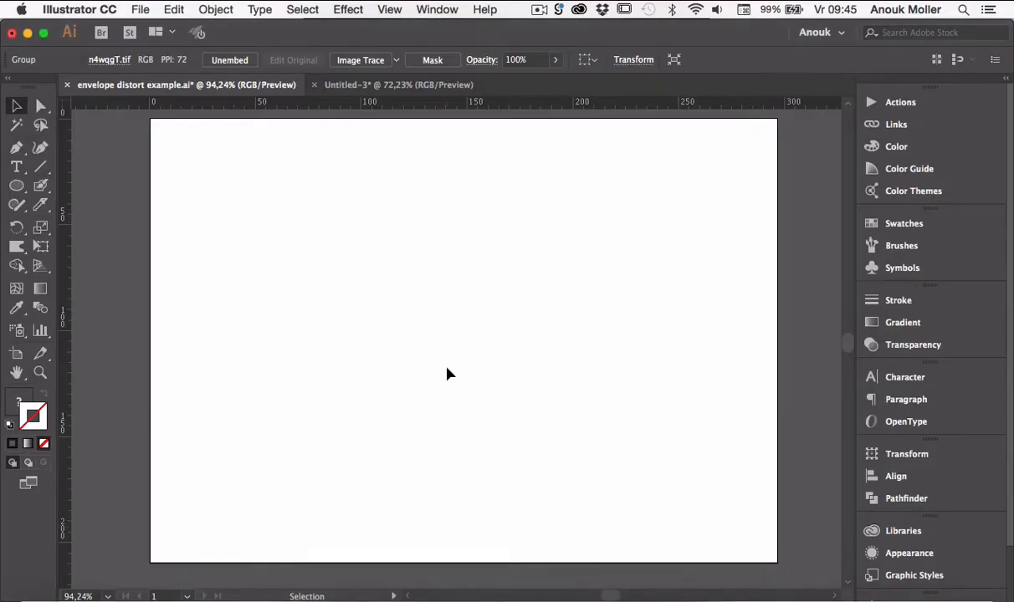
pyautogui.scroll(3, 422, 343)
pyautogui.scroll(3, 421, 344)
pyautogui.scroll(2, 422, 344)
pyautogui.click(678, 250)
pyautogui.moveTo(677, 251); pyautogui.dragTo(469, 493)
pyautogui.scroll(-3, 459, 512)
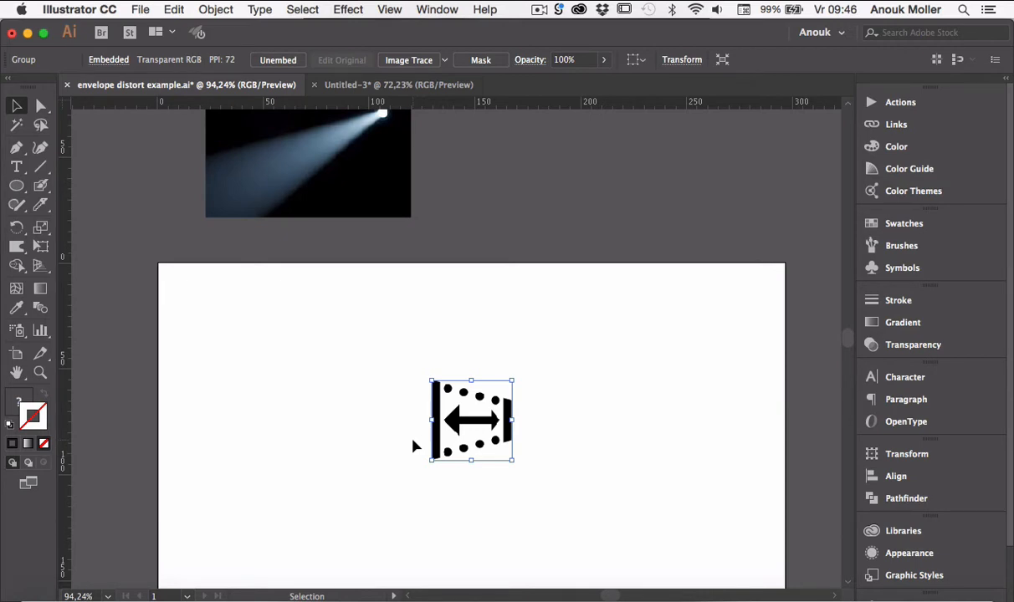
pyautogui.moveTo(346, 133); pyautogui.dragTo(340, 407)
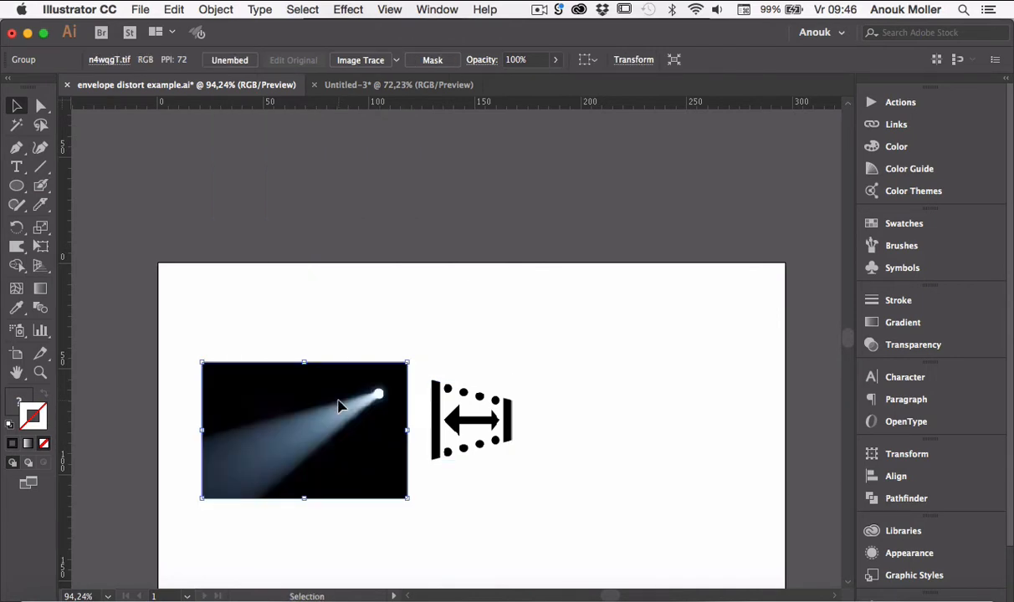
pyautogui.click(363, 526)
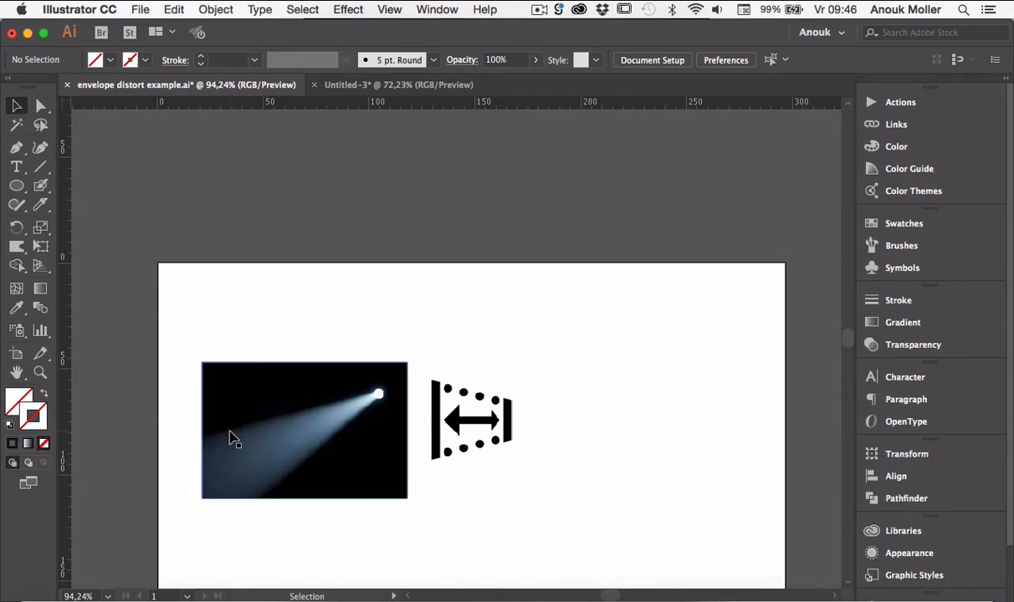
pyautogui.scroll(-2, 234, 439)
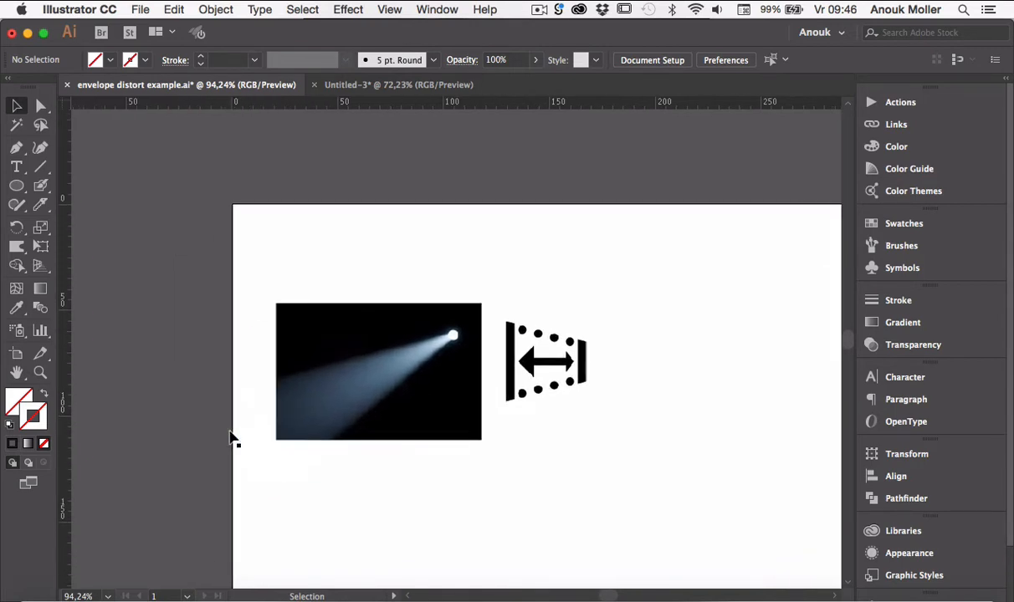
pyautogui.scroll(-3, 234, 438)
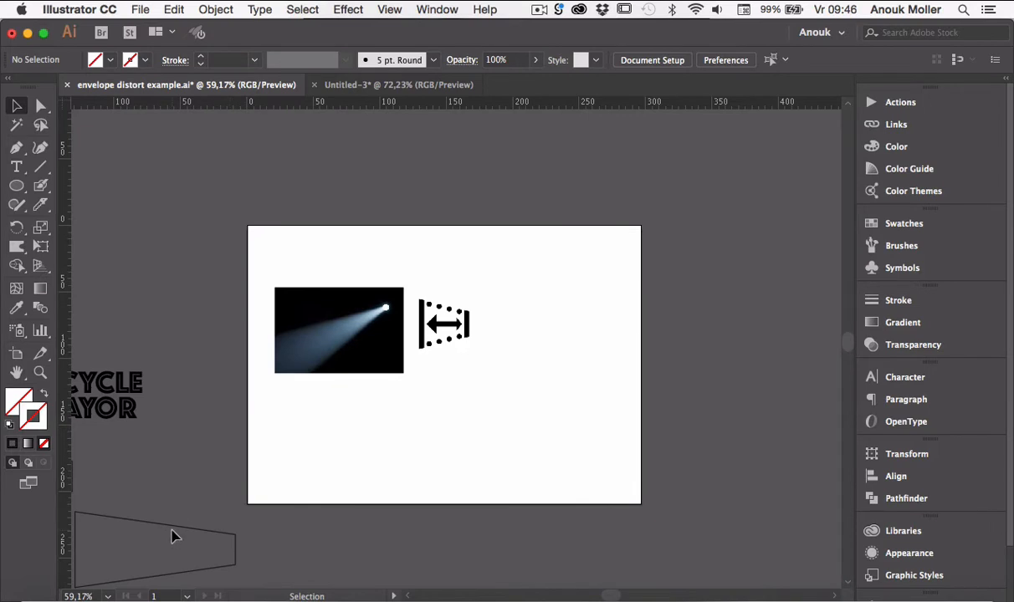
# Move the trapezoid outline onto the artboard below the photo and icon
pyautogui.moveTo(173, 532); pyautogui.dragTo(502, 418)
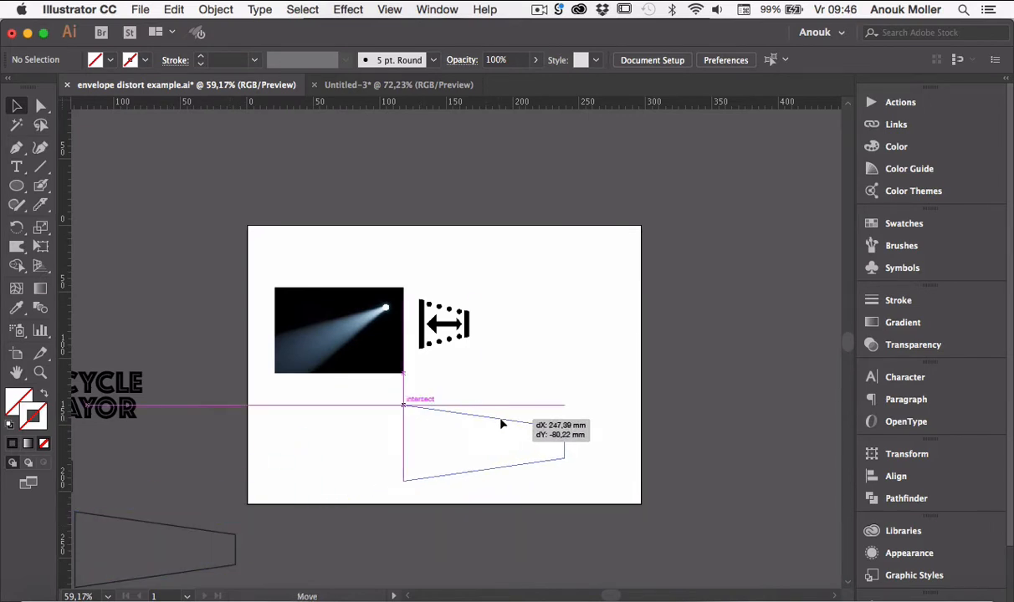
pyautogui.click(443, 525)
pyautogui.scroll(2, 442, 525)
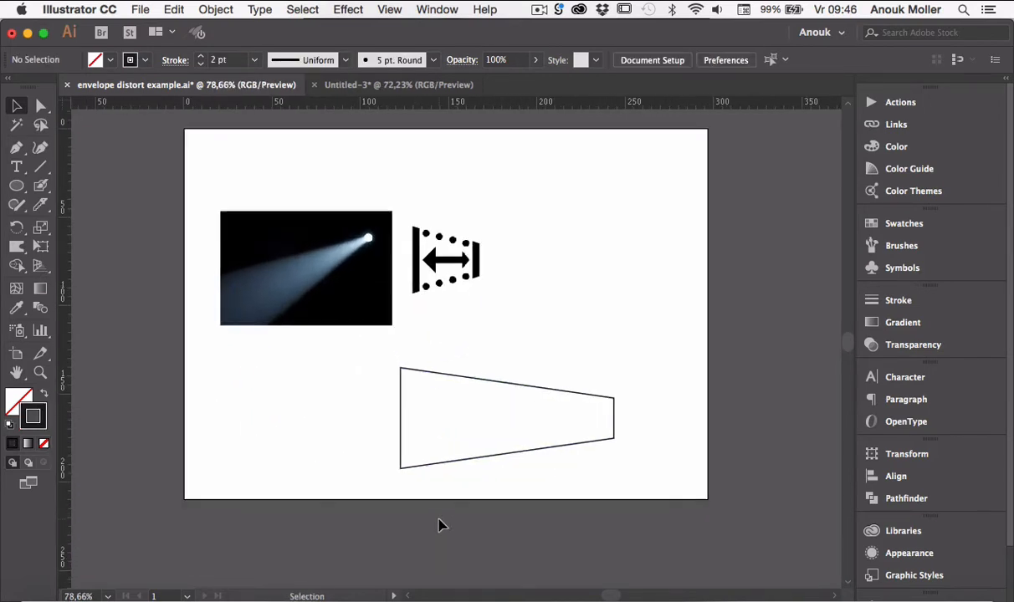
pyautogui.scroll(1, 442, 525)
pyautogui.click(494, 368)
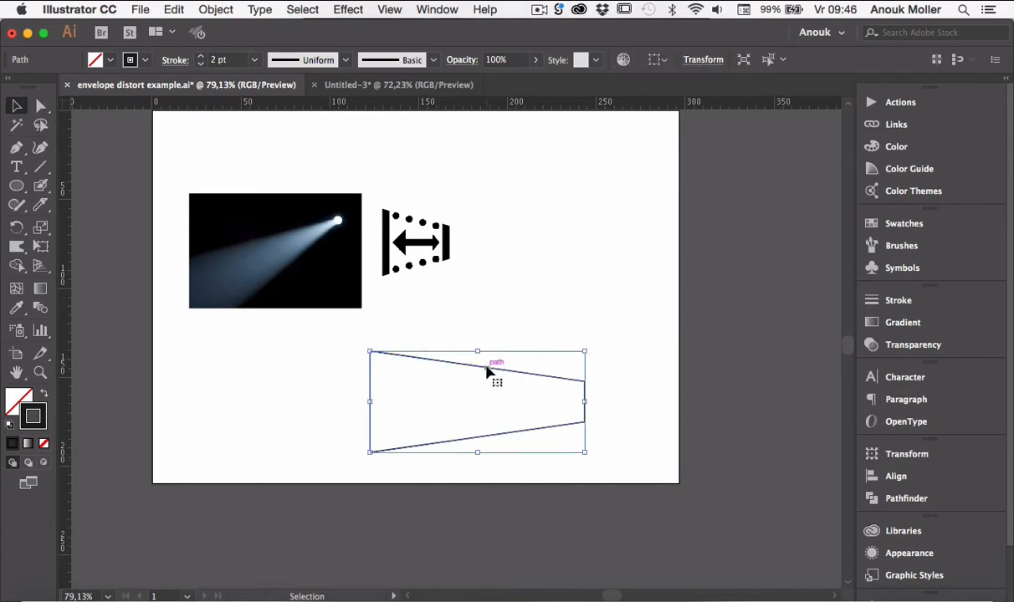
# Delete the spotlight photo and arrow icon, then move the trapezoid up toward the artboard top
pyautogui.click(234, 275)
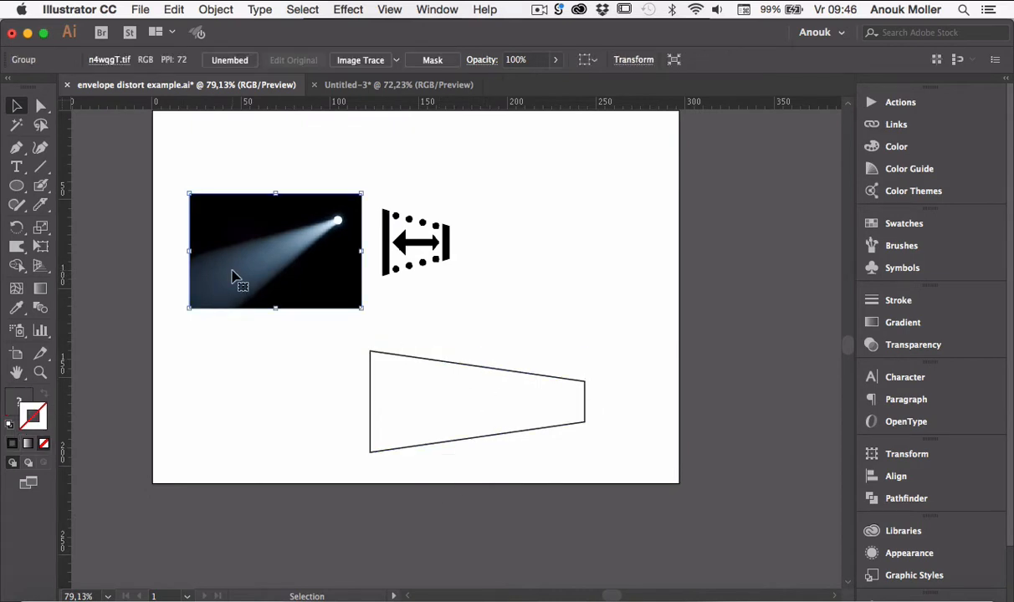
pyautogui.press('BackSpace')
pyautogui.click(414, 242)
pyautogui.press('BackSpace')
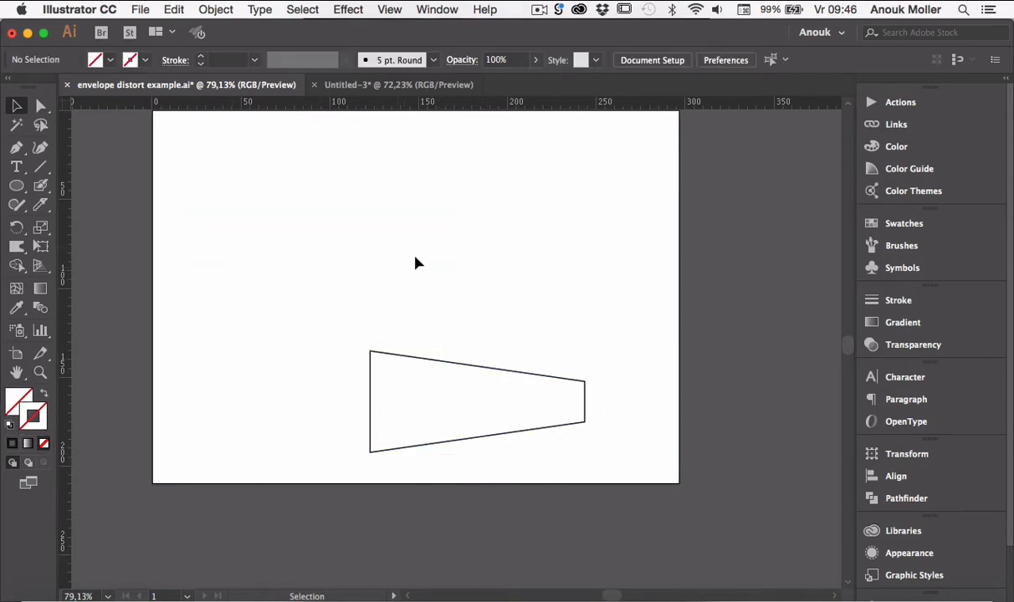
pyautogui.moveTo(429, 363); pyautogui.dragTo(364, 234)
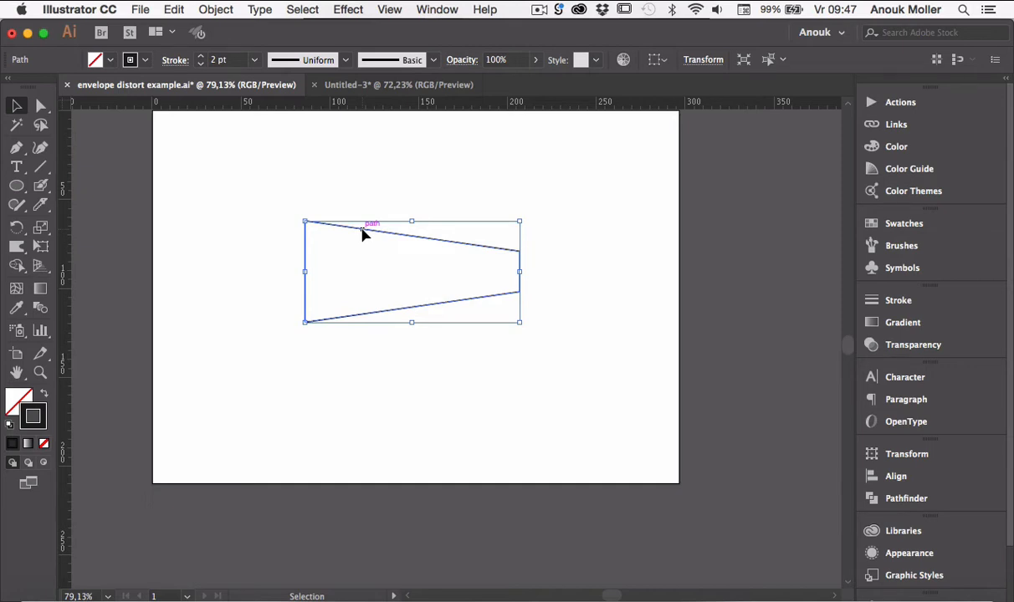
pyautogui.scroll(-3, 365, 235)
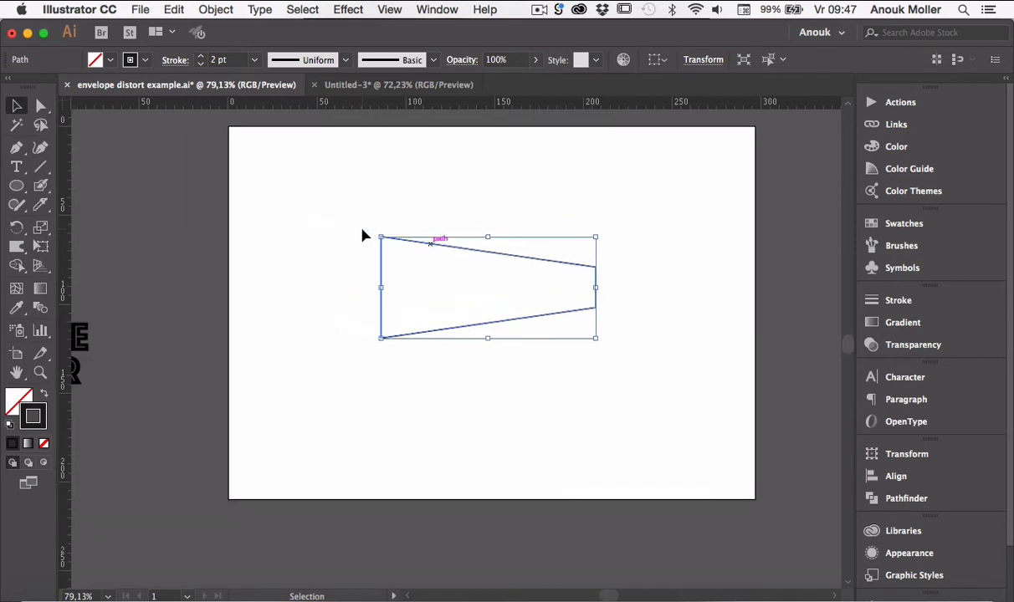
pyautogui.scroll(-3, 364, 235)
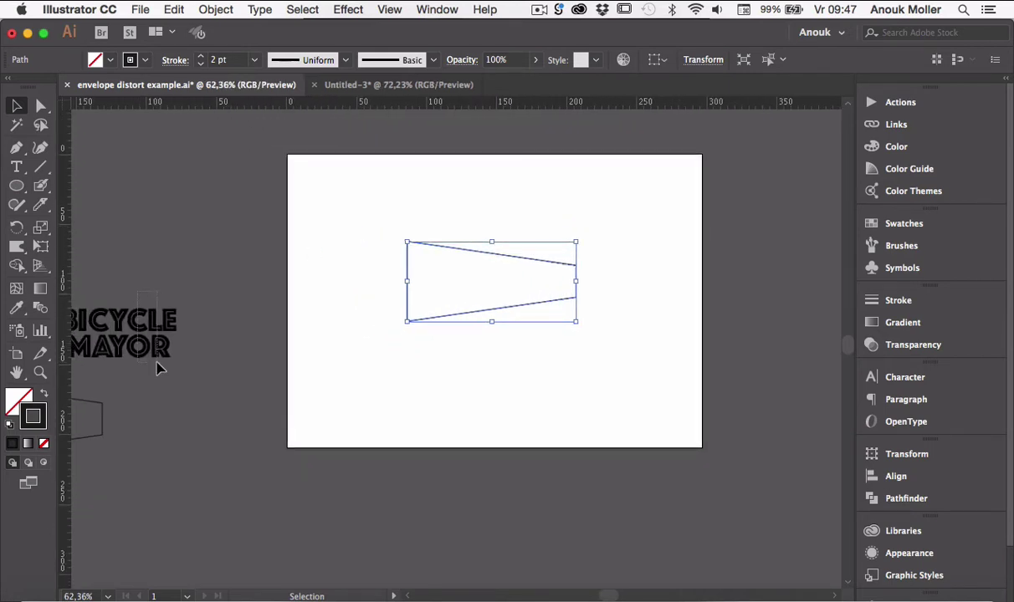
# Move the outlined BICYCLE MAYOR text onto the artboard below the trapezoid
pyautogui.click(150, 347)
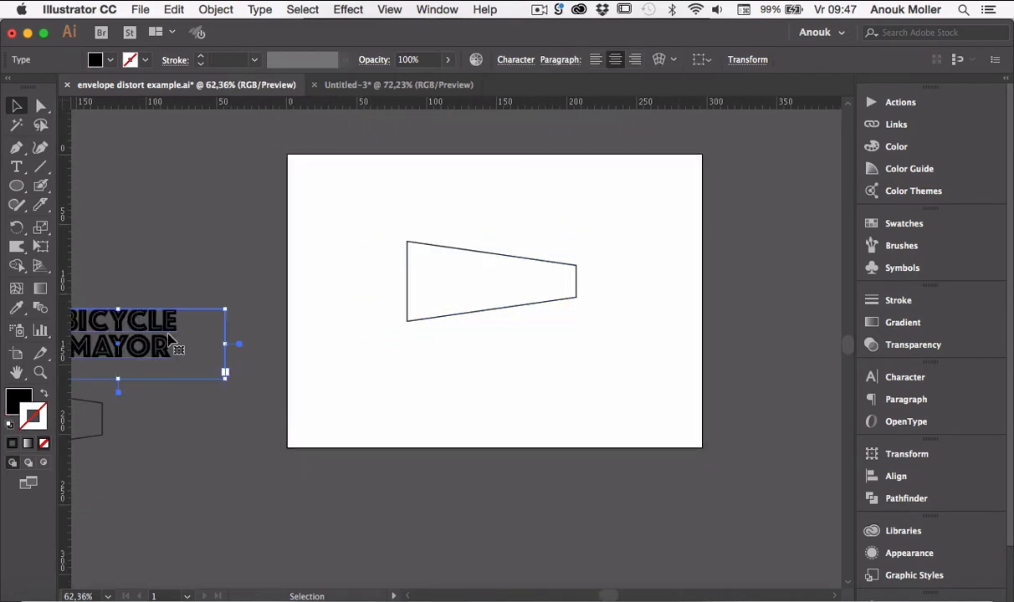
pyautogui.moveTo(155, 322)
pyautogui.mouseDown()
pyautogui.moveTo(422, 333)
pyautogui.moveTo(552, 368)
pyautogui.mouseUp()
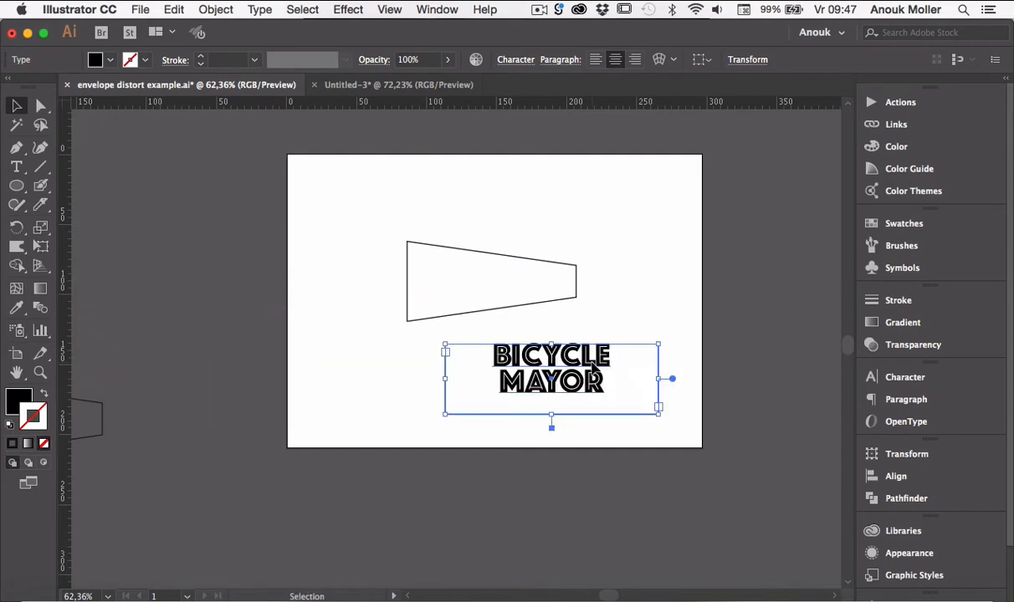
pyautogui.scroll(3, 569, 351)
pyautogui.scroll(1, 598, 368)
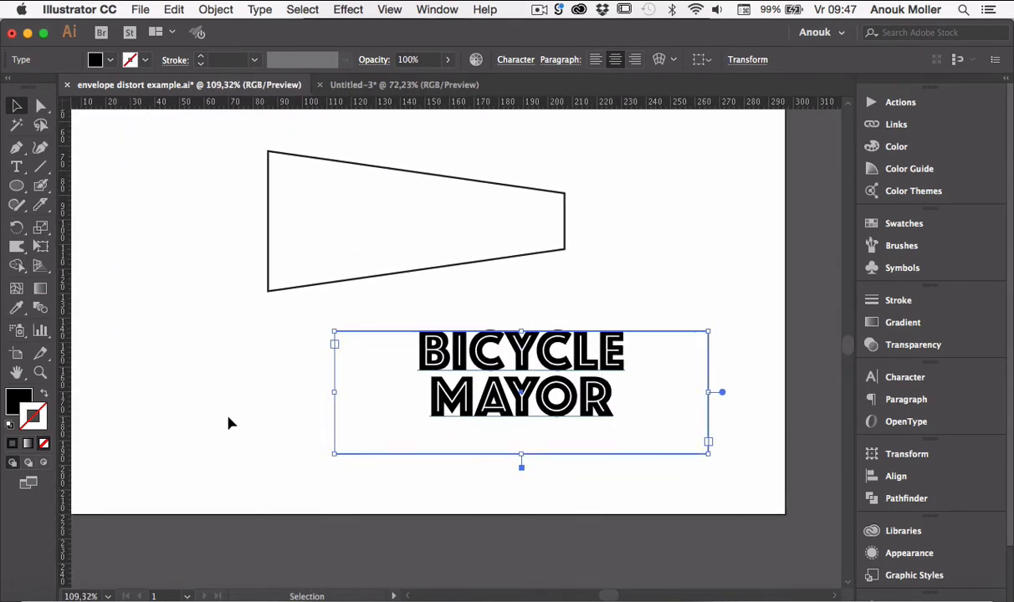
pyautogui.scroll(-1, 231, 424)
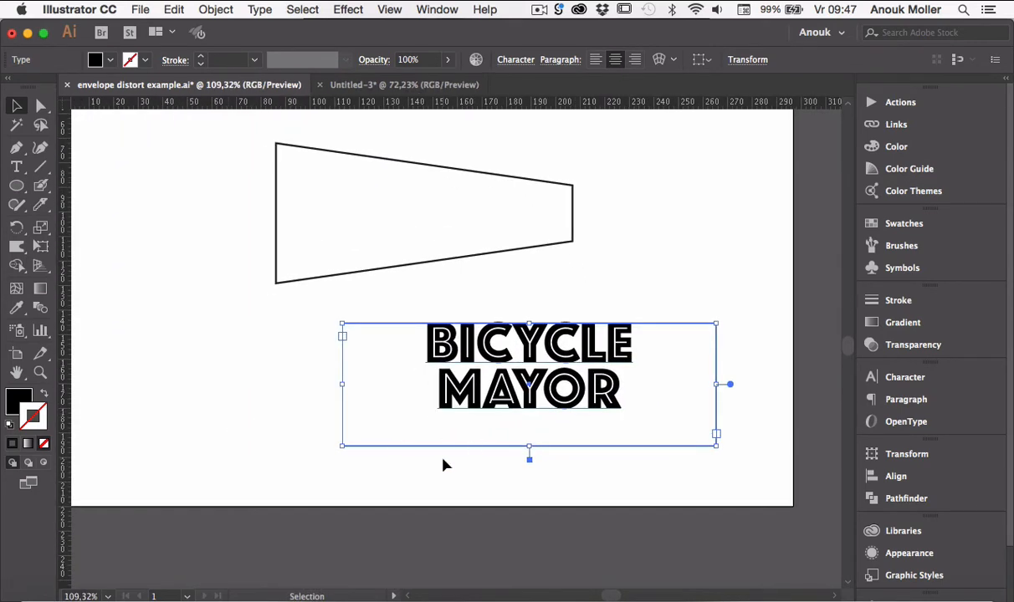
pyautogui.click(268, 405)
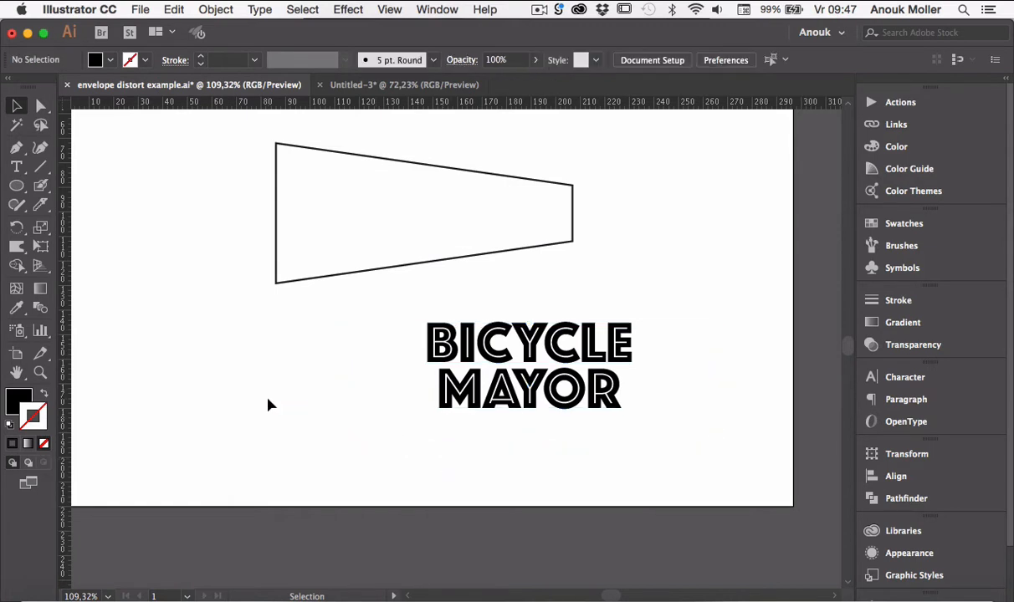
pyautogui.scroll(-3, 267, 405)
pyautogui.scroll(-2, 268, 404)
pyautogui.hscroll(-5, 268, 404)
# Option-drag a copy of the solid BICYCLE MAYOR group onto the artboard beside it
pyautogui.moveTo(95, 141); pyautogui.dragTo(248, 232)
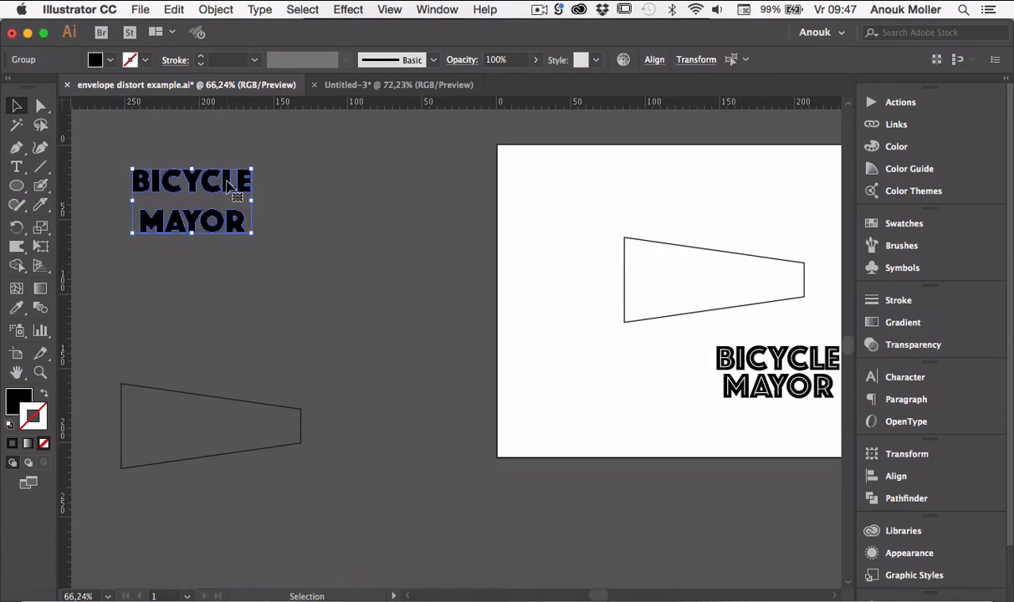
pyautogui.moveTo(226, 186); pyautogui.dragTo(613, 359)
pyautogui.click(378, 463)
pyautogui.hscroll(5, 378, 463)
pyautogui.scroll(2, 378, 463)
pyautogui.scroll(2, 378, 464)
pyautogui.scroll(1, 378, 463)
pyautogui.scroll(2, 377, 465)
pyautogui.scroll(-2, 377, 464)
pyautogui.scroll(1, 377, 464)
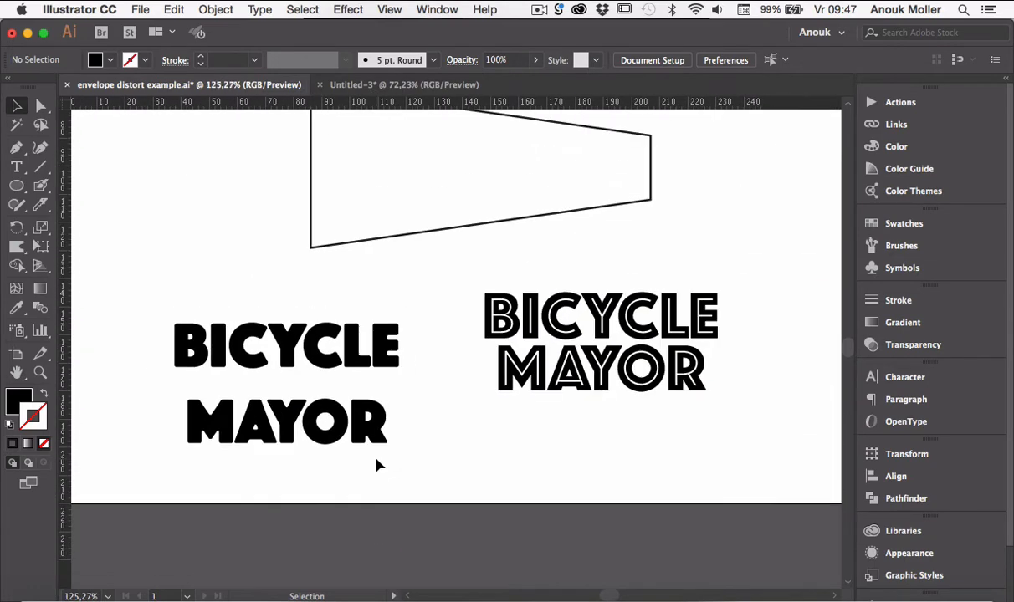
pyautogui.click(576, 396)
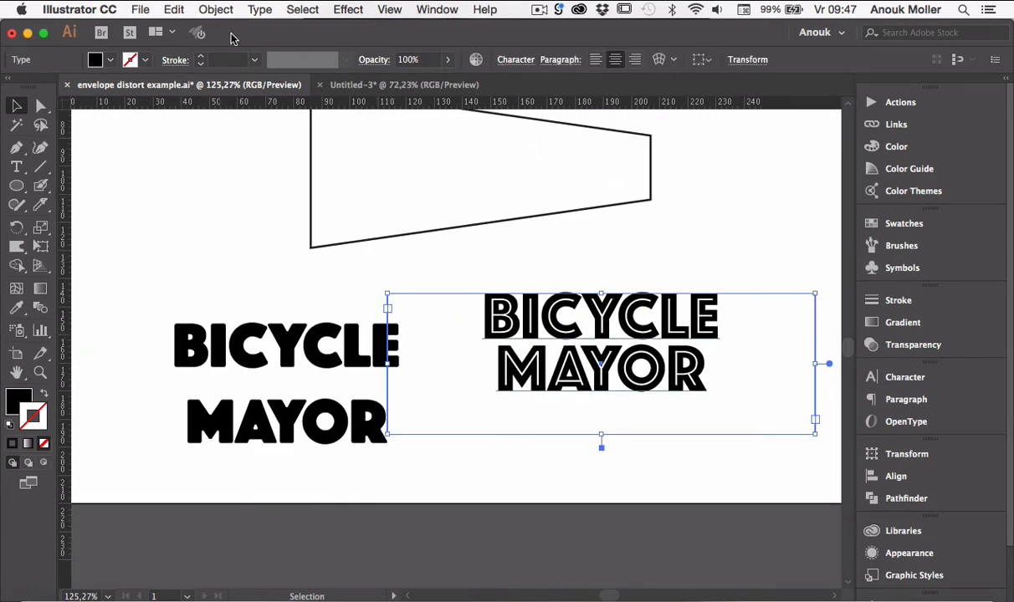
# Convert the outlined BICYCLE MAYOR to outlines and inspect the B's anchors with Direct Selection
pyautogui.click(260, 10)
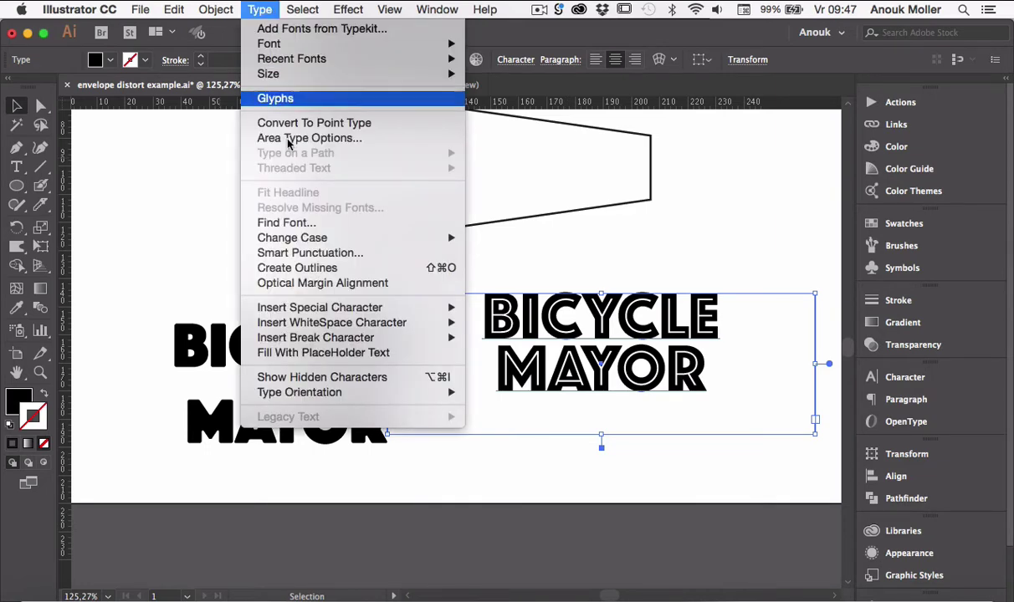
pyautogui.click(309, 267)
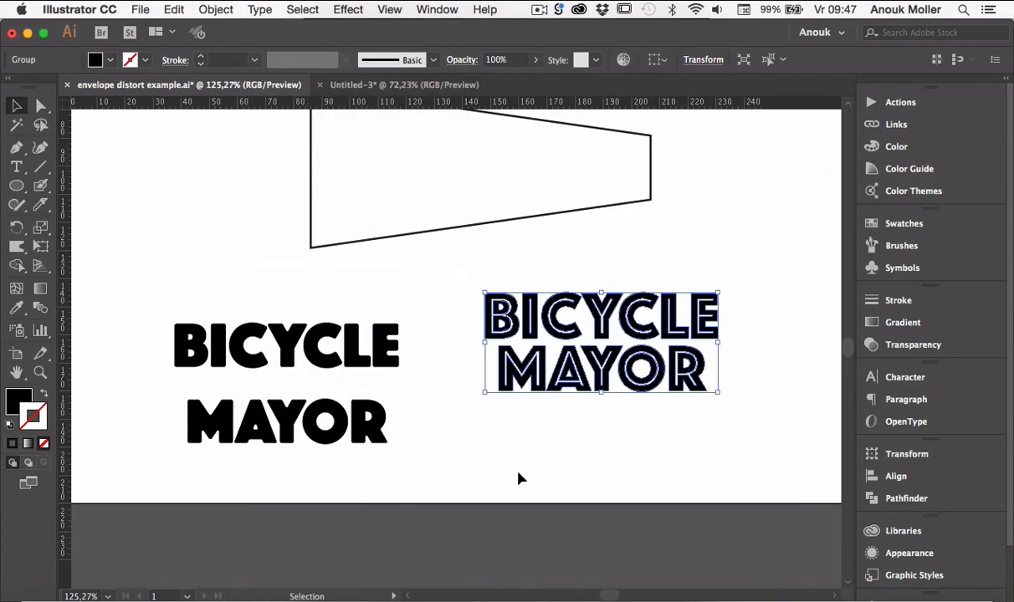
pyautogui.scroll(3, 520, 477)
pyautogui.scroll(2, 520, 478)
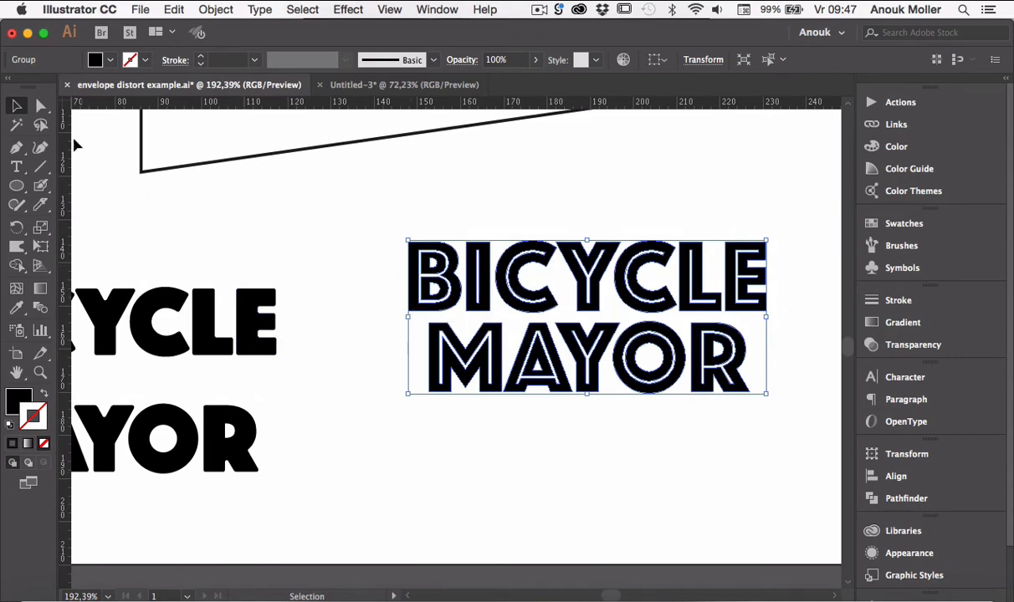
pyautogui.click(40, 105)
pyautogui.scroll(3, 426, 255)
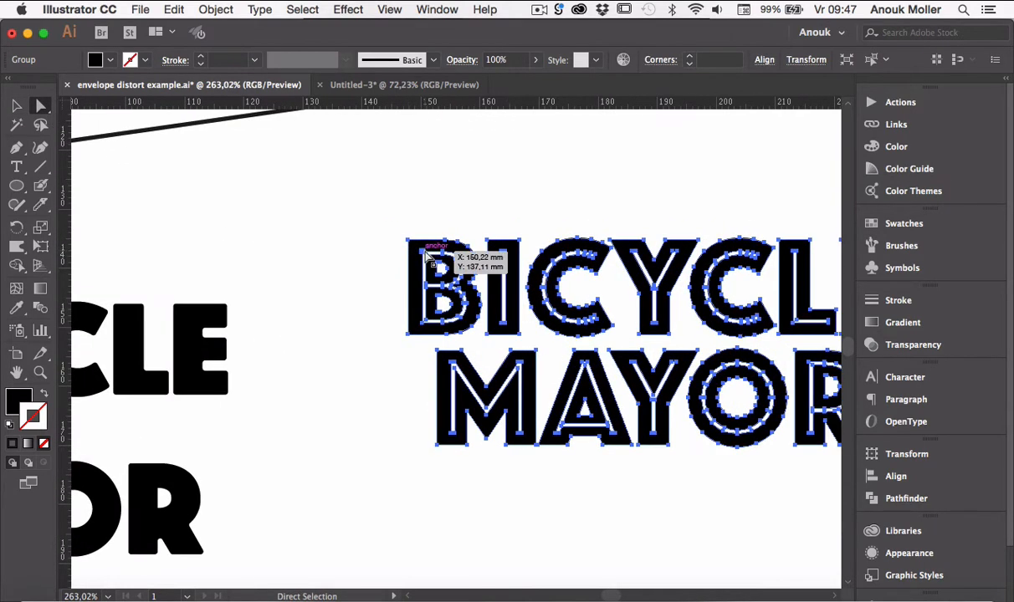
pyautogui.click(424, 257)
pyautogui.click(423, 257)
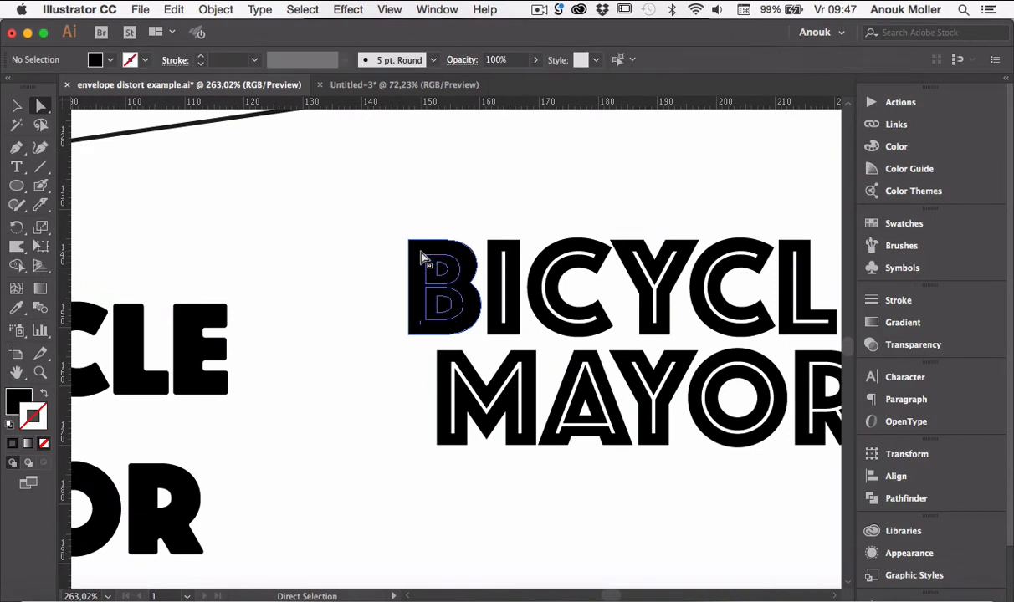
pyautogui.click(410, 245)
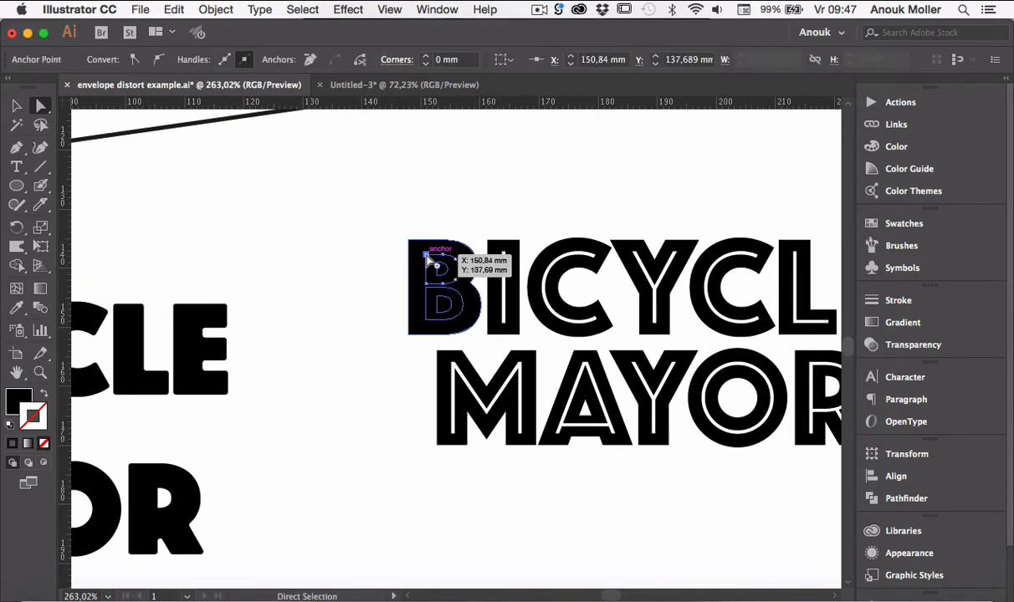
pyautogui.click(428, 291)
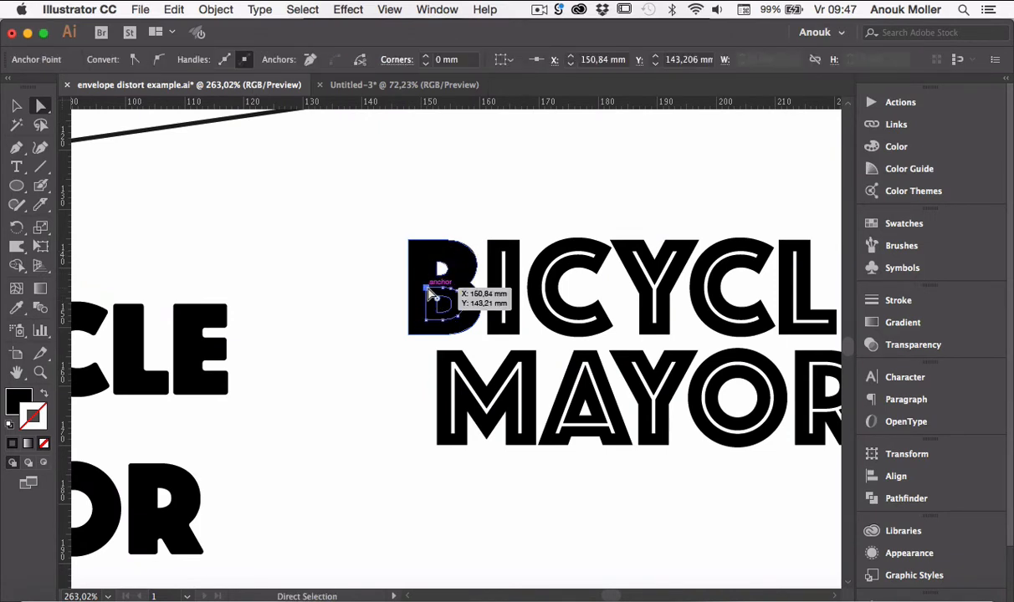
# Try removing the inner line paths of I and B, undoing the accidental letter deletion
pyautogui.click(418, 288)
pyautogui.click(503, 280)
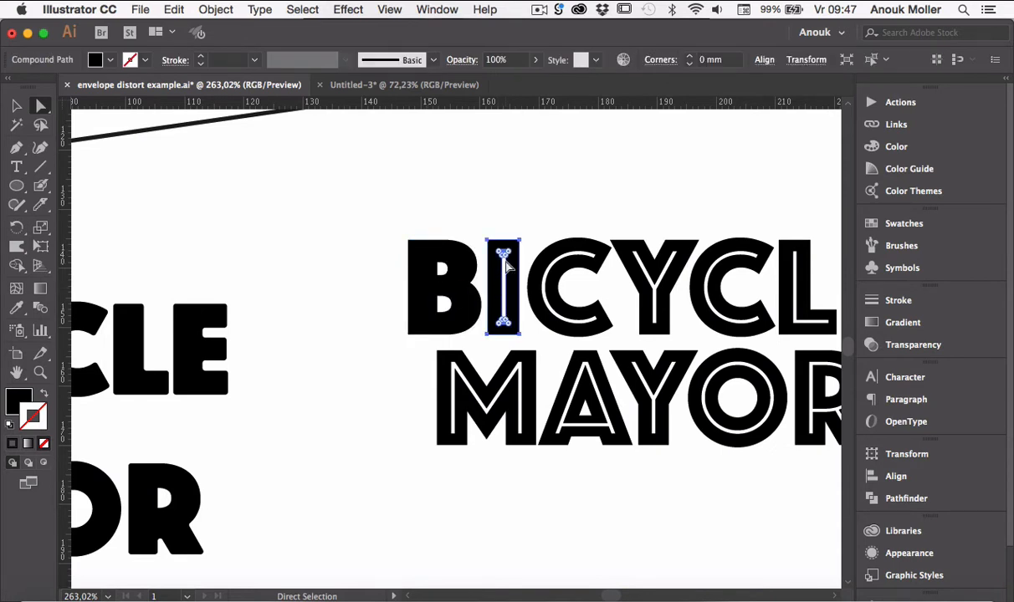
pyautogui.press('BackSpace')
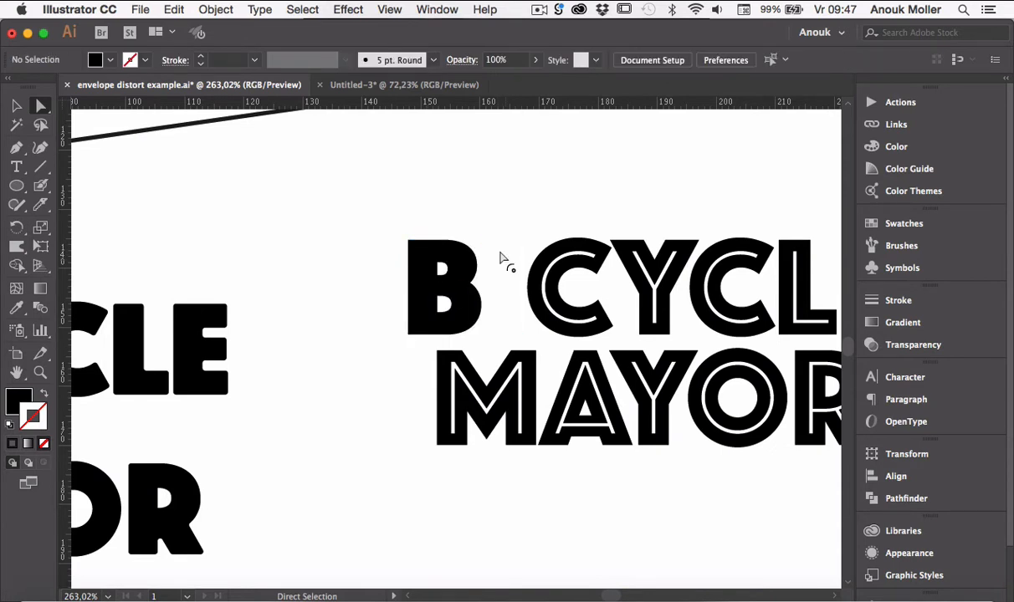
pyautogui.press('super+z')
pyautogui.press('super+equal')
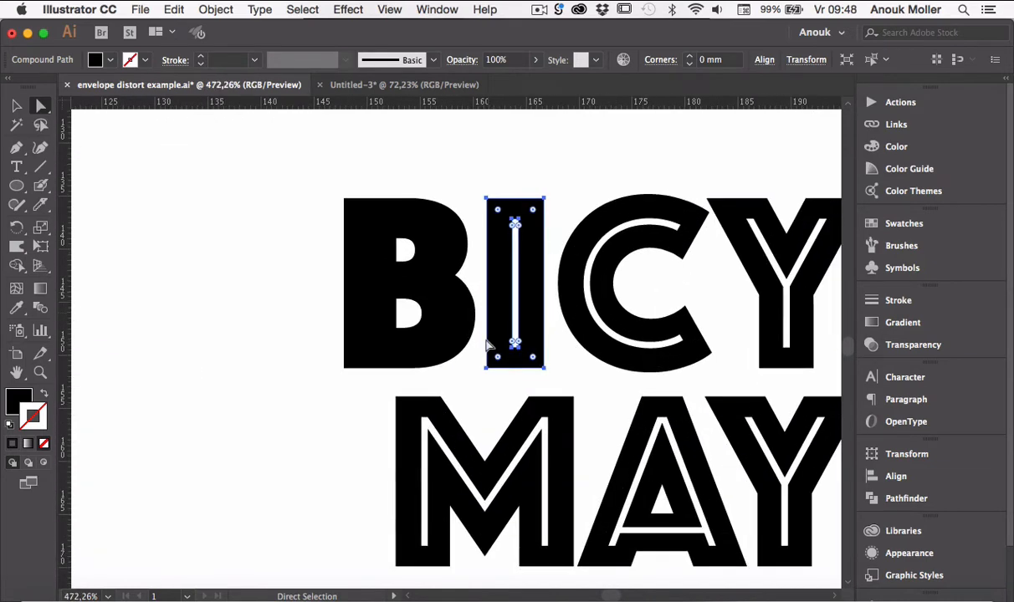
pyautogui.click(468, 359)
pyautogui.click(515, 220)
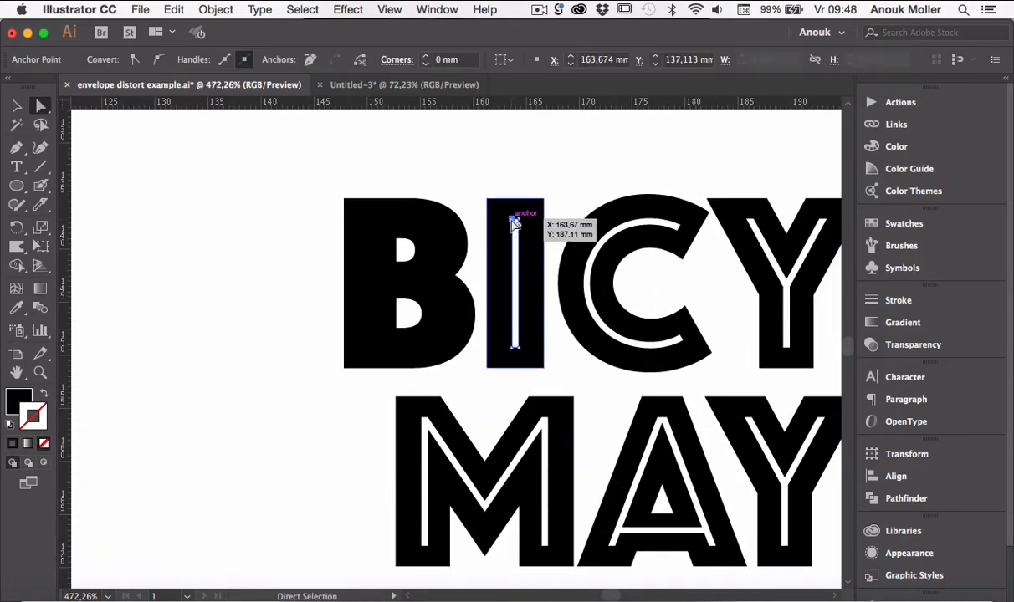
pyautogui.click(510, 225)
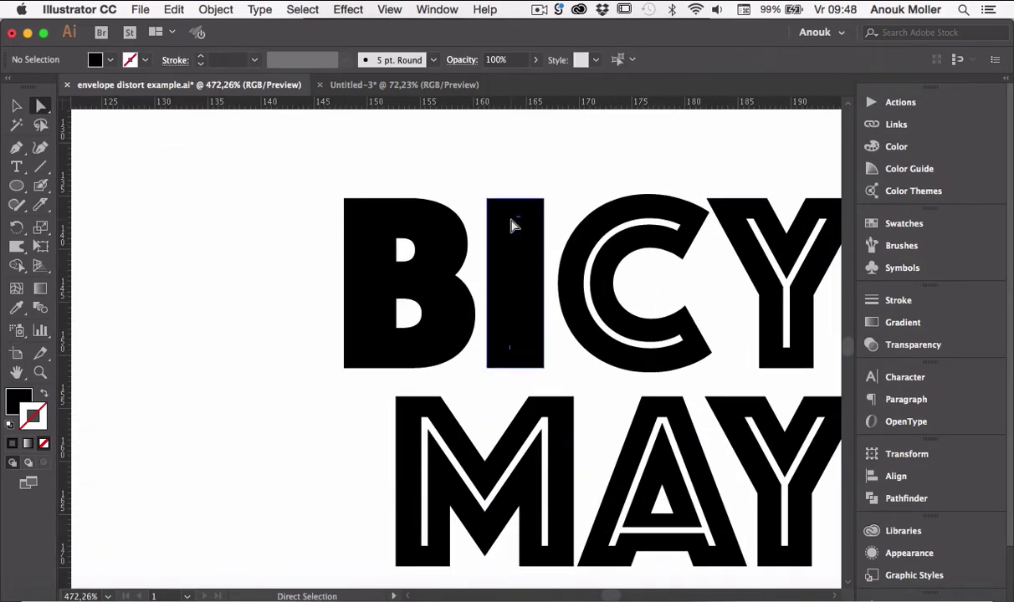
pyautogui.click(357, 216)
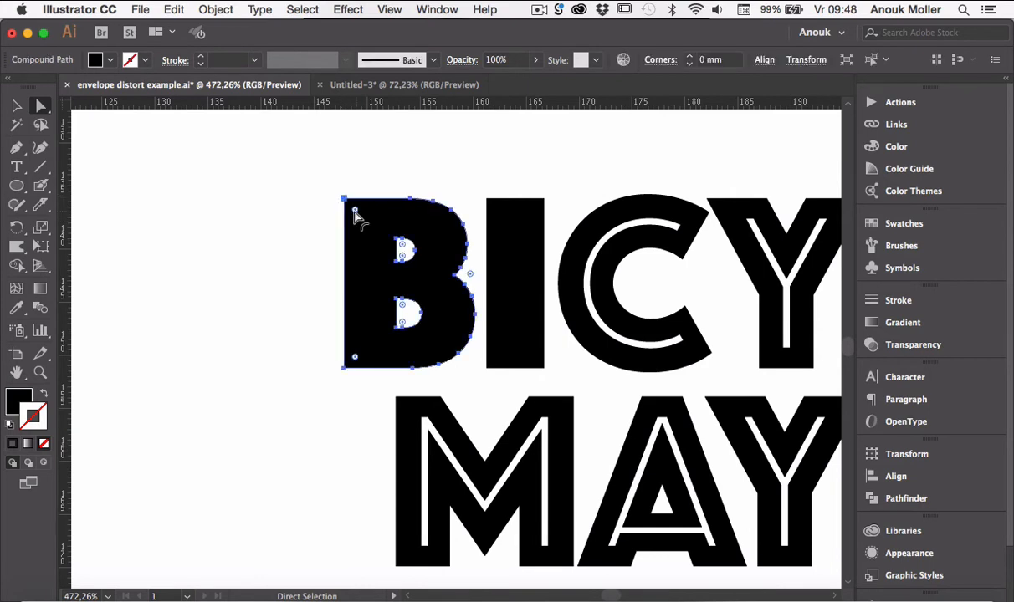
pyautogui.scroll(2, 299, 273)
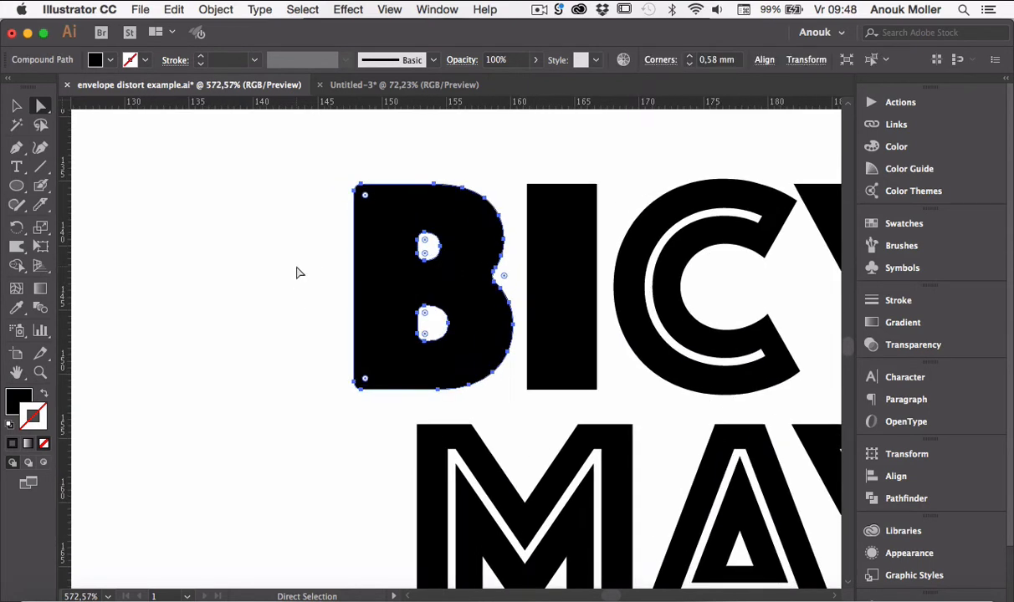
pyautogui.scroll(3, 299, 273)
pyautogui.press('cmd+shift+a')
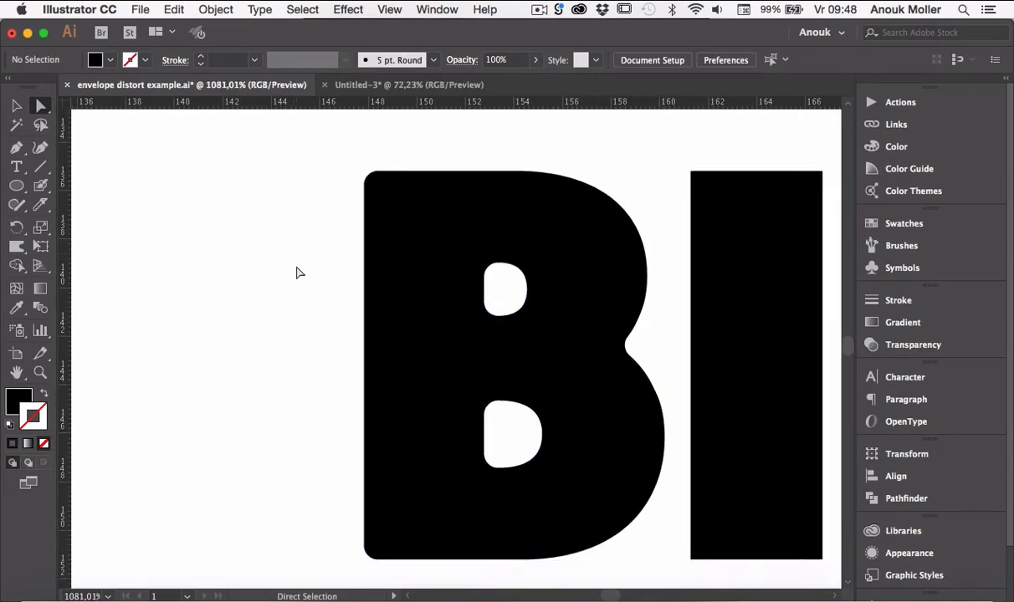
pyautogui.scroll(-2, 299, 272)
pyautogui.scroll(-1, 300, 273)
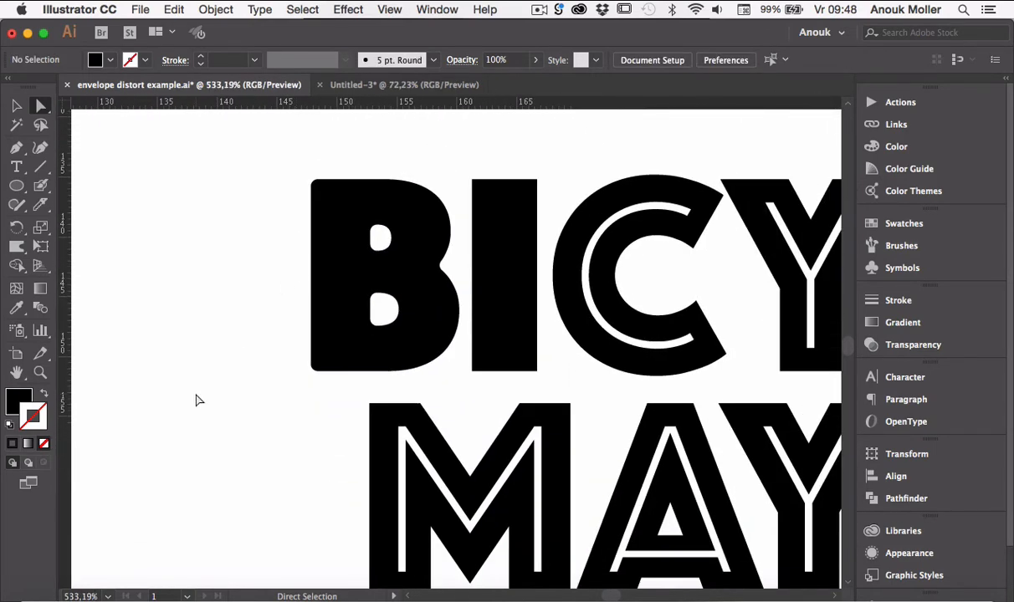
pyautogui.scroll(-2, 199, 400)
pyautogui.scroll(-2, 199, 400)
pyautogui.scroll(-1, 199, 400)
pyautogui.hscroll(-5, 199, 400)
pyautogui.hscroll(-5, 199, 400)
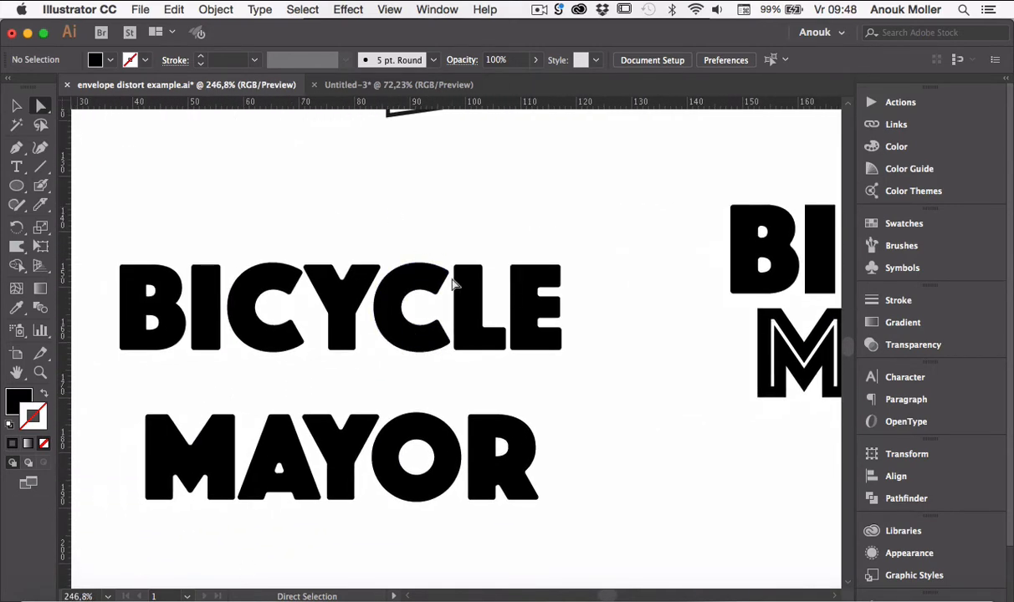
pyautogui.hscroll(3, 452, 282)
pyautogui.scroll(-2, 451, 283)
pyautogui.scroll(-1, 452, 283)
pyautogui.scroll(-1, 451, 283)
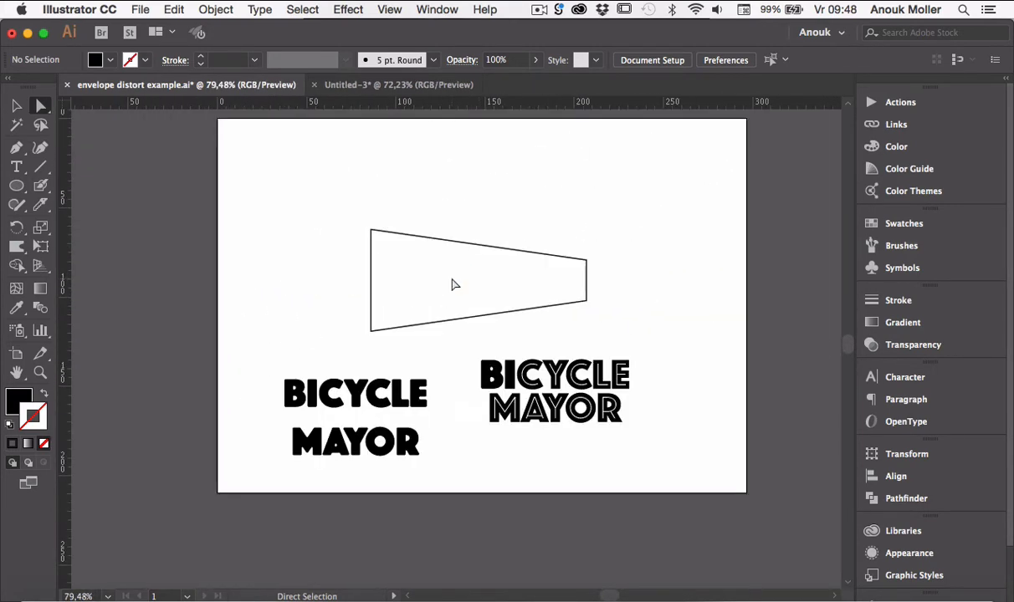
# Delete the inline BICYCLE MAYOR copy, leaving the solid BICYCLE and MAYOR words
pyautogui.press('v')
pyautogui.moveTo(480, 341); pyautogui.dragTo(562, 450)
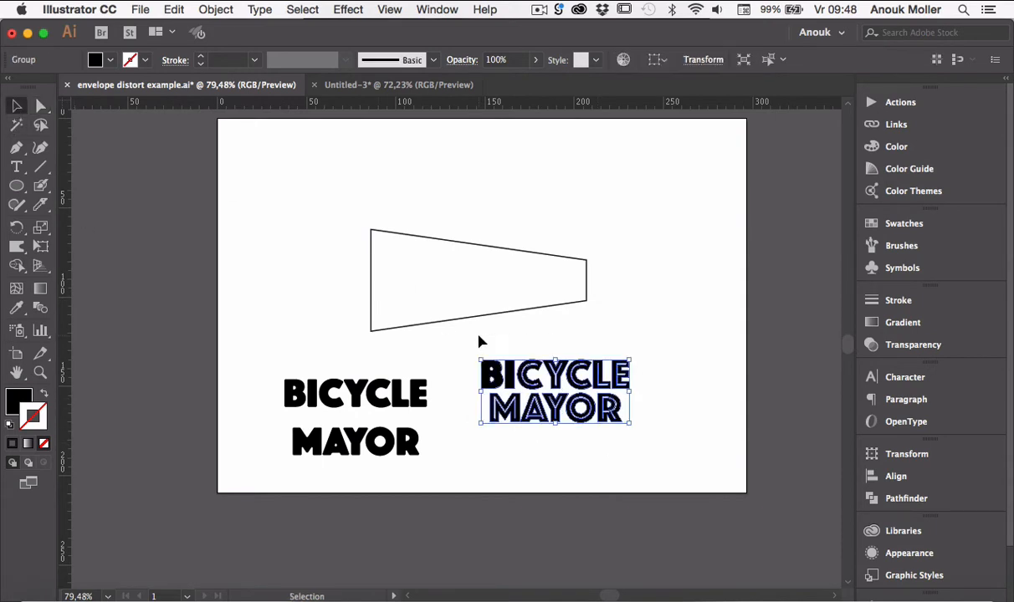
pyautogui.press('Delete')
pyautogui.click(402, 393)
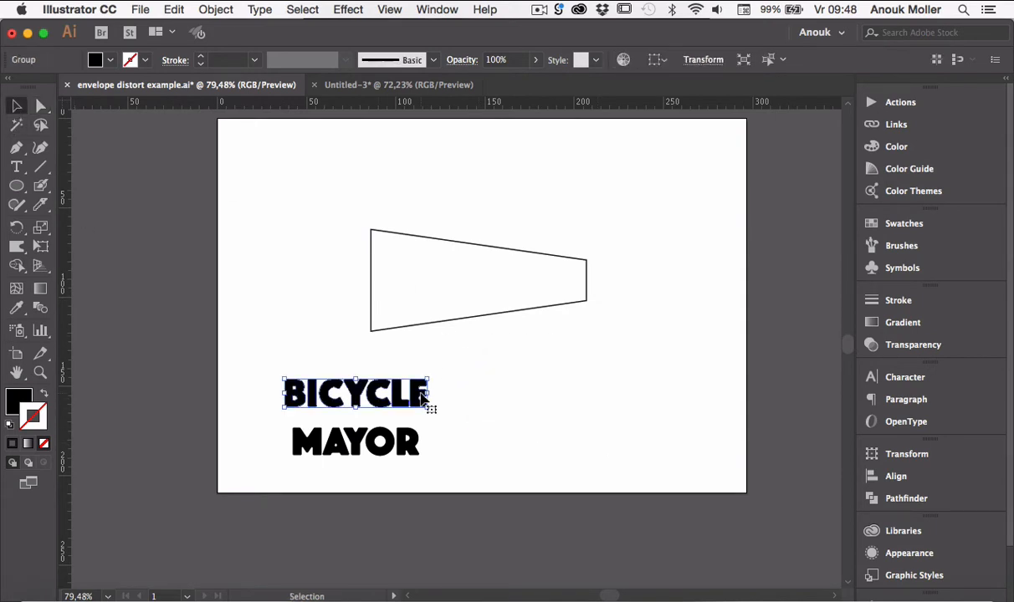
pyautogui.click(413, 443)
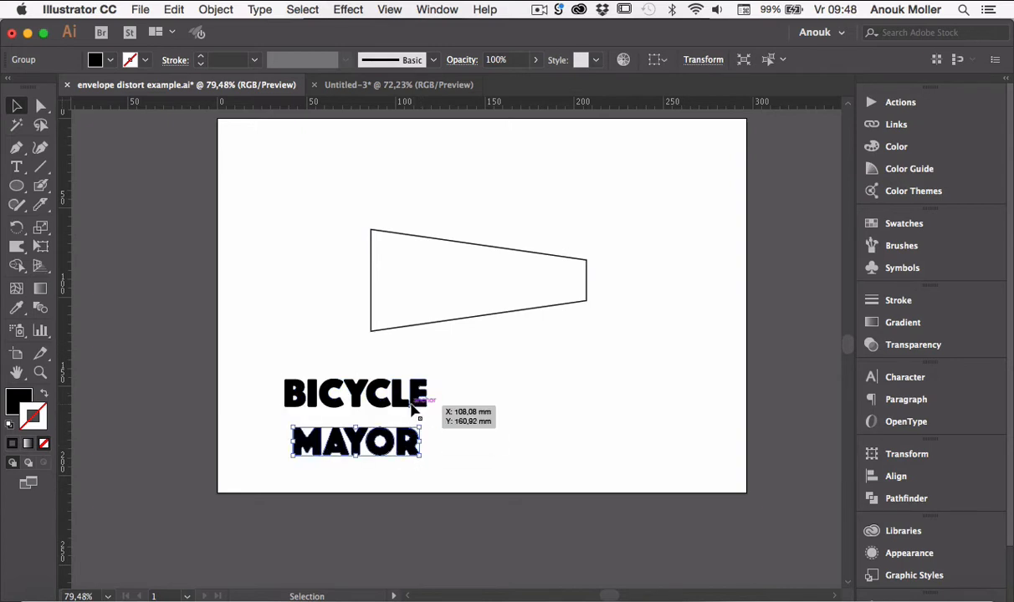
# Move the trapezoid toward the page's upper left above the text
pyautogui.click(508, 251)
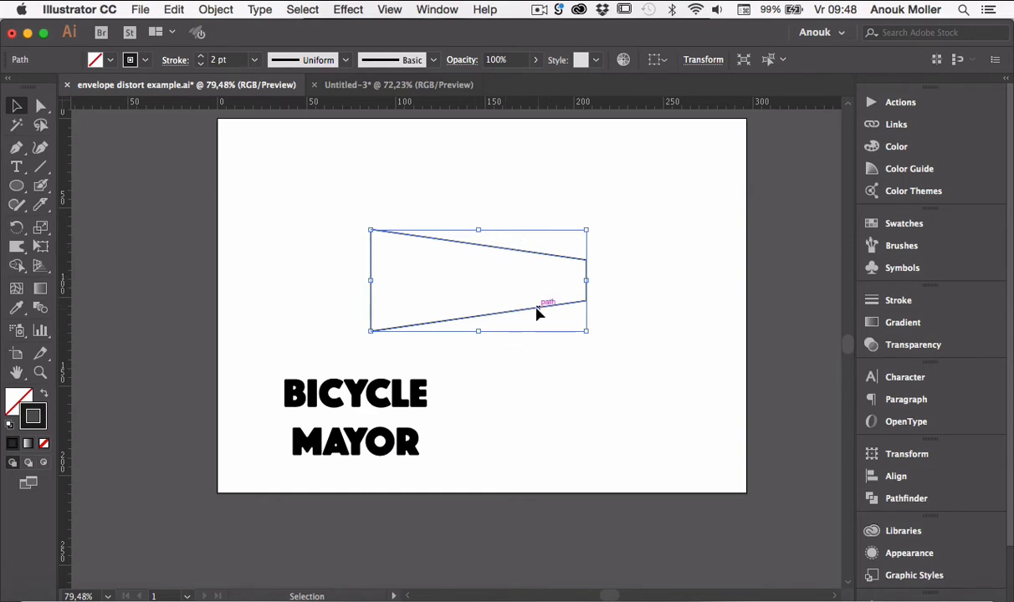
pyautogui.moveTo(528, 305); pyautogui.dragTo(450, 254)
pyautogui.click(358, 331)
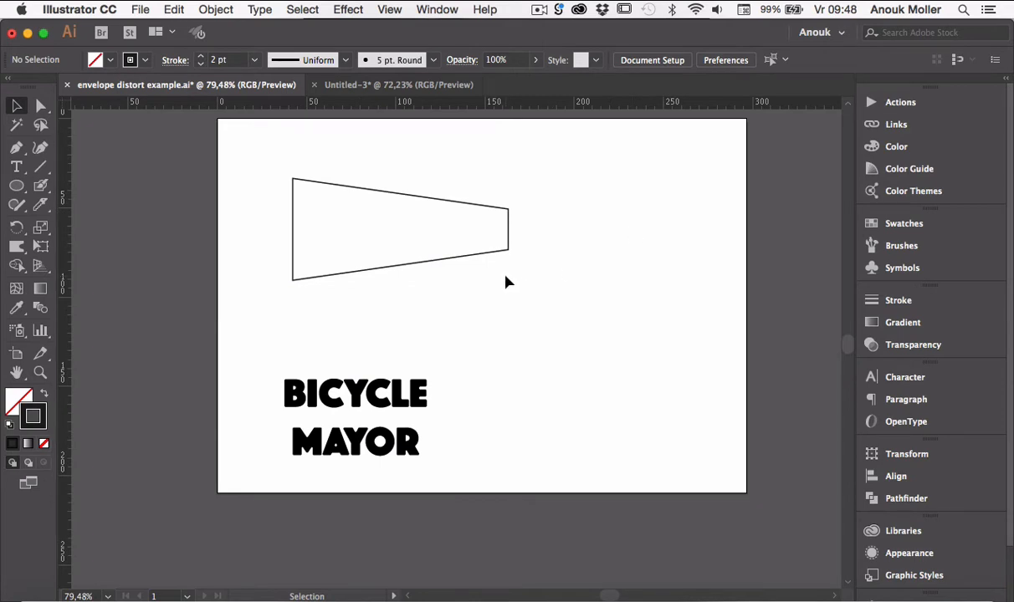
pyautogui.scroll(3, 505, 282)
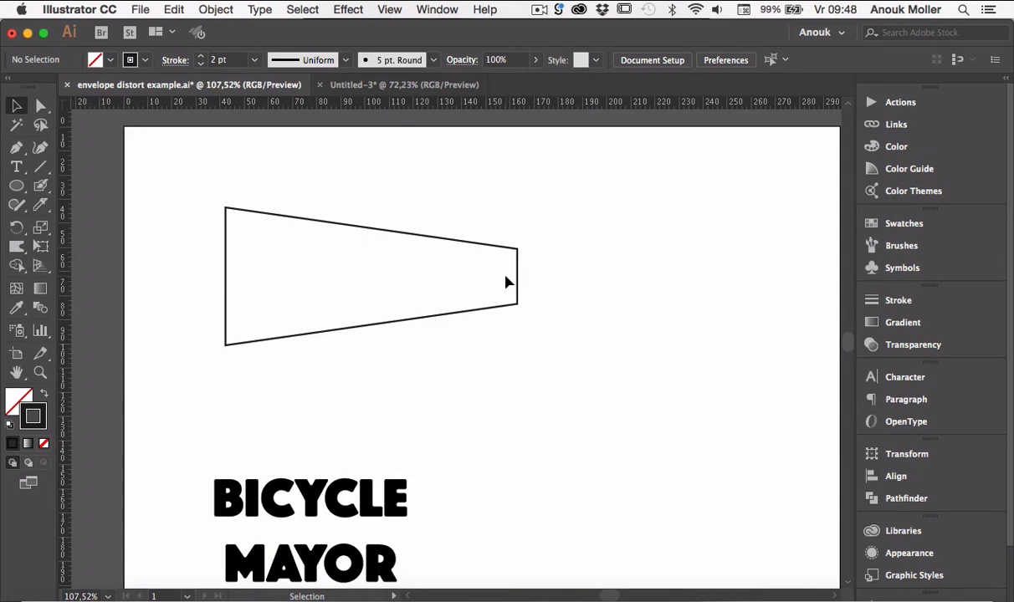
pyautogui.click(446, 321)
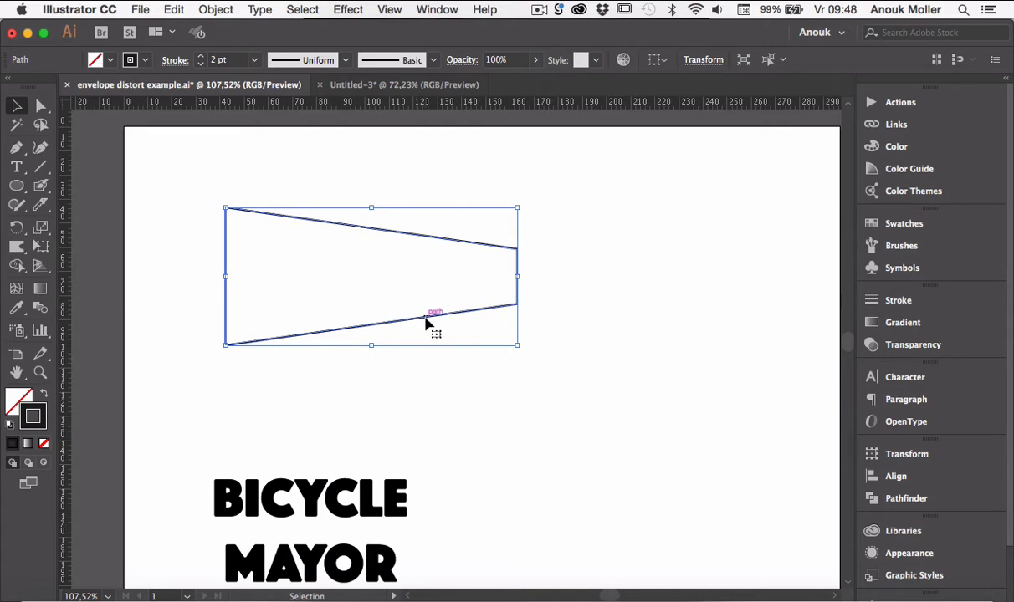
# Move the trapezoid beside the text and Option-drag a duplicate up to the left
pyautogui.moveTo(427, 322); pyautogui.dragTo(608, 452)
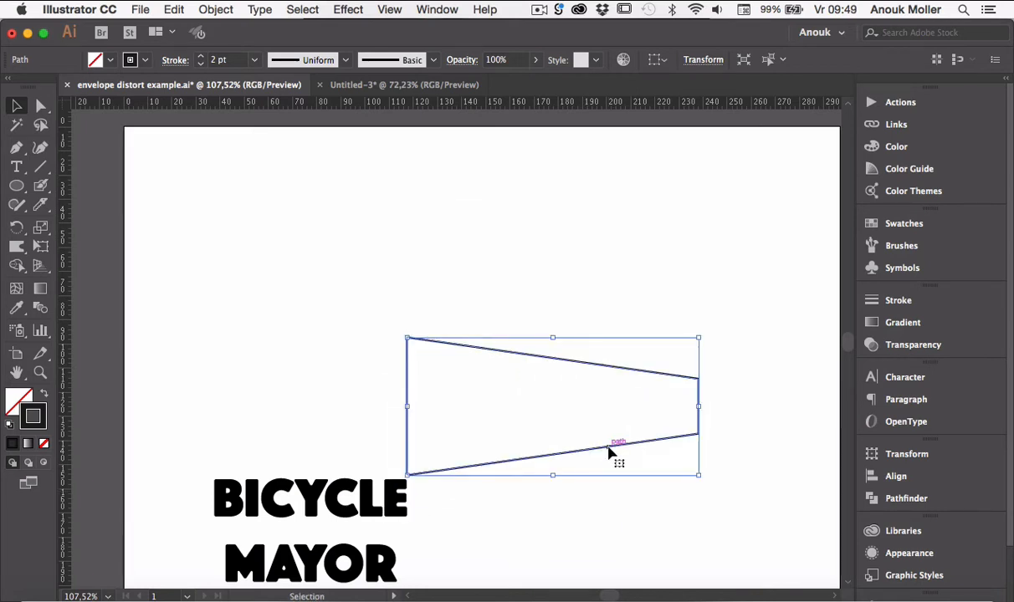
pyautogui.moveTo(610, 451); pyautogui.dragTo(441, 322)
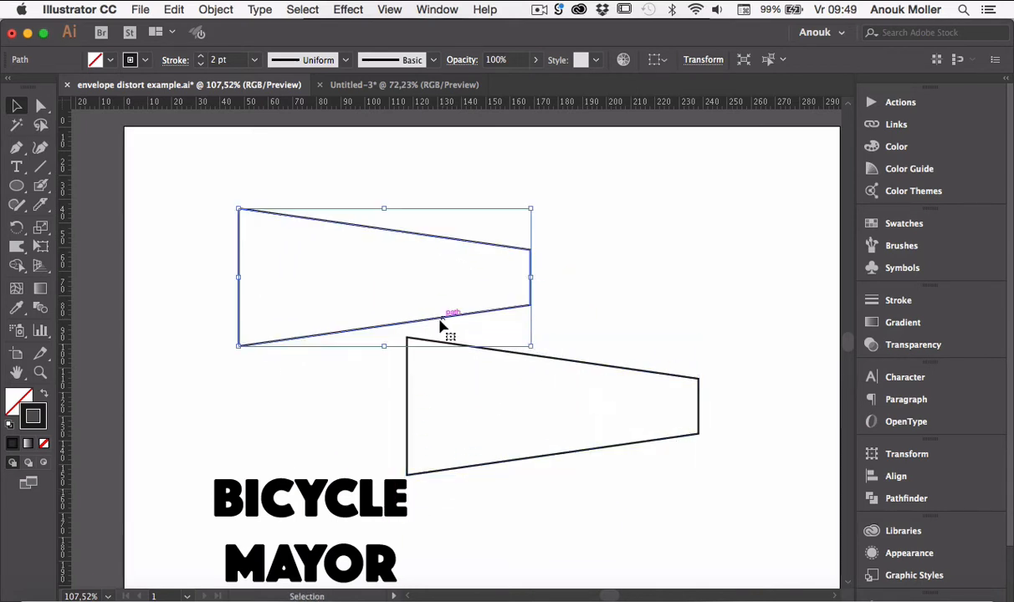
pyautogui.click(409, 389)
# Reflect the lower trapezoid so its wide end faces right via Transform > Reflect
pyautogui.click(468, 335)
pyautogui.scroll(-2, 496, 357)
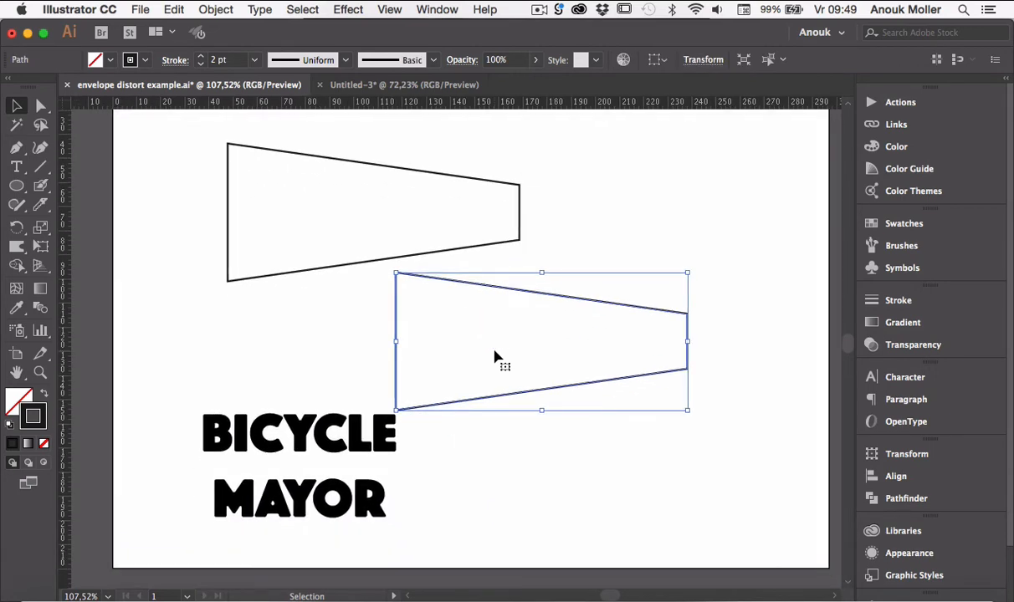
pyautogui.rightClick(551, 393)
pyautogui.moveTo(593, 510)
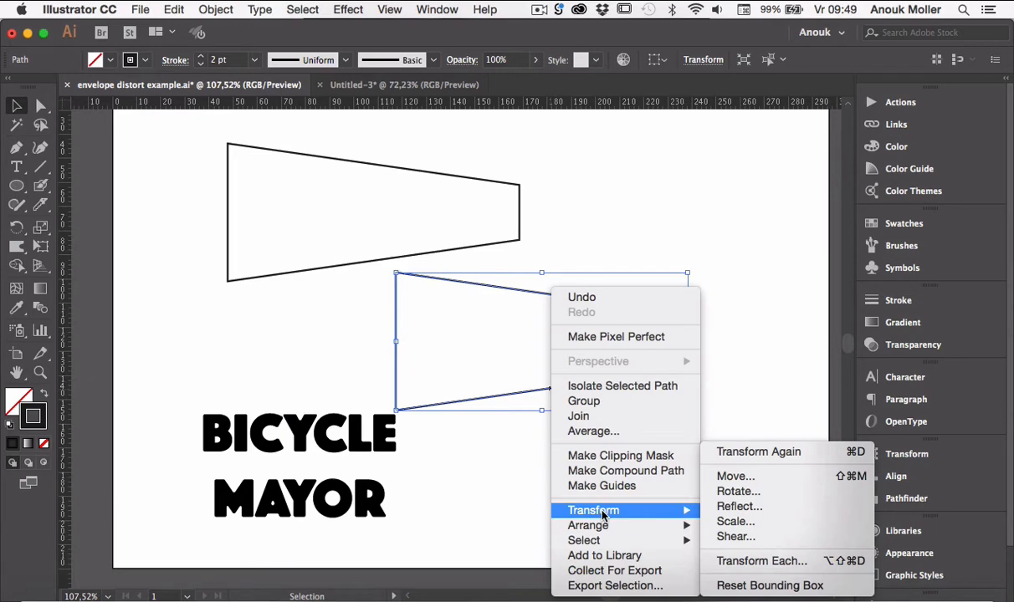
pyautogui.click(725, 508)
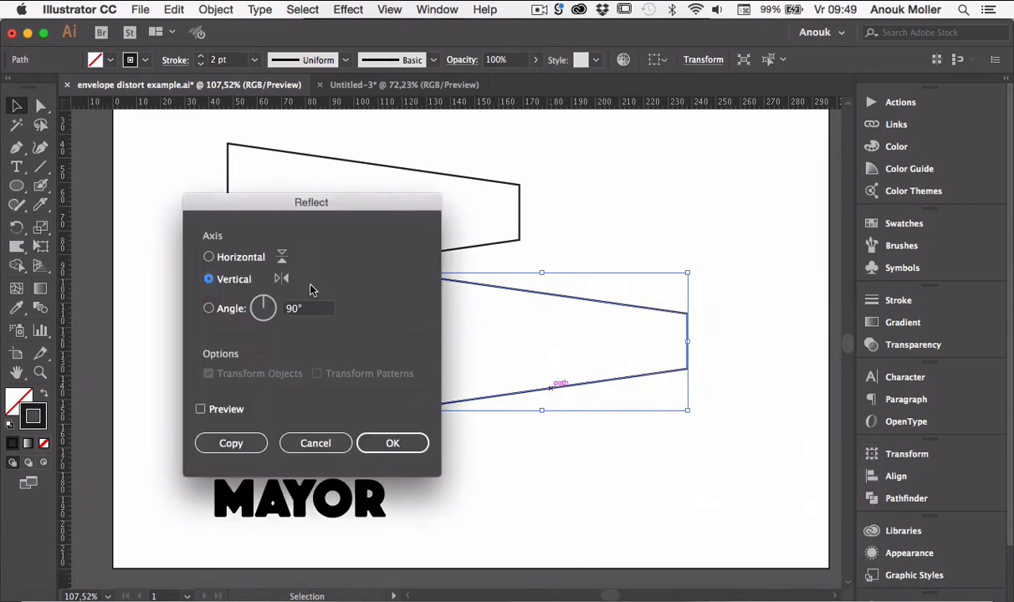
pyautogui.click(392, 443)
pyautogui.click(575, 455)
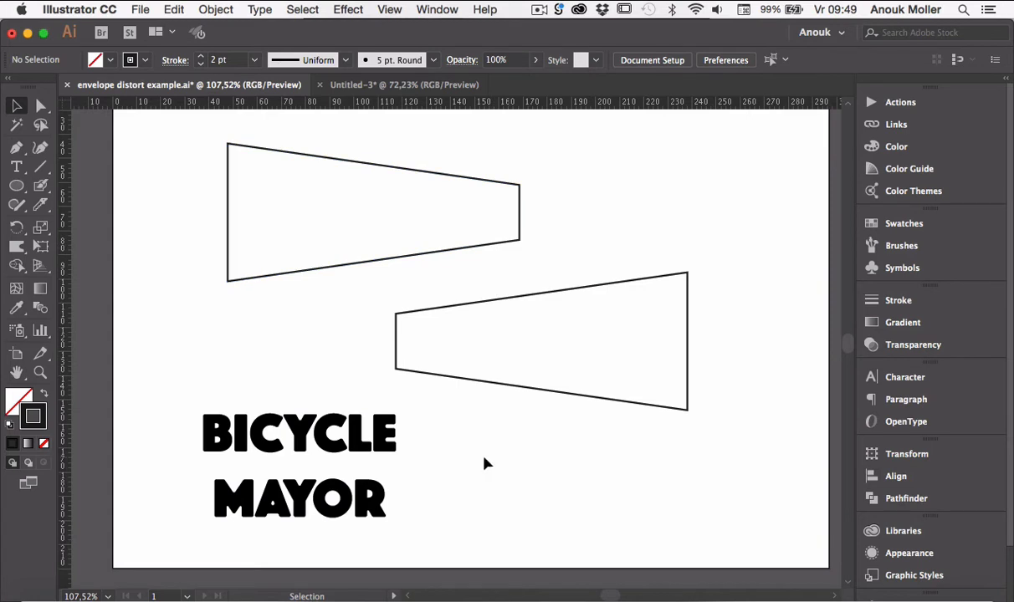
# Move BICYCLE into the upper trapezoid and MAYOR into the lower one
pyautogui.click(329, 447)
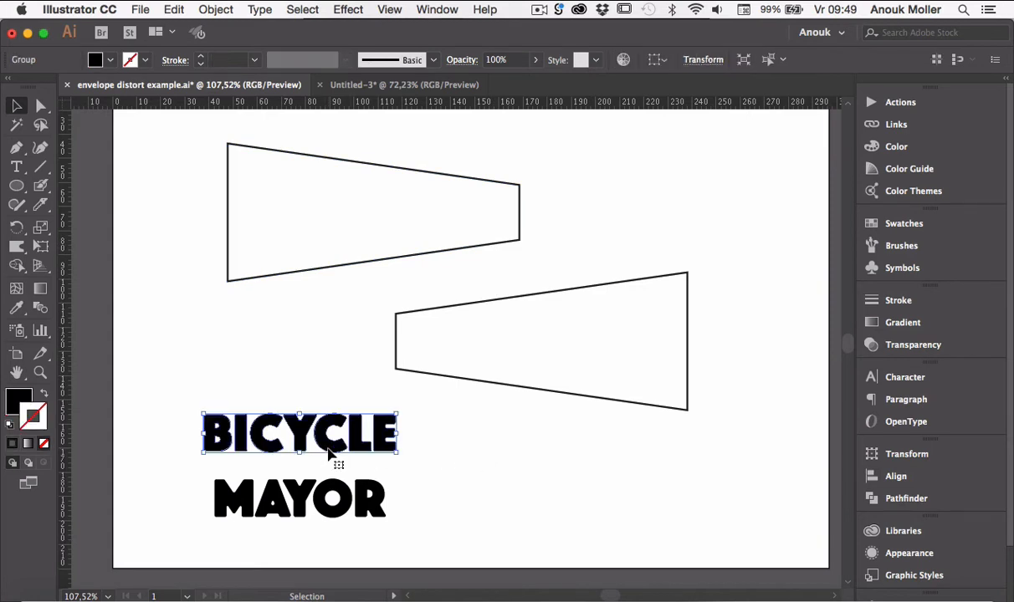
pyautogui.moveTo(329, 451); pyautogui.dragTo(381, 234)
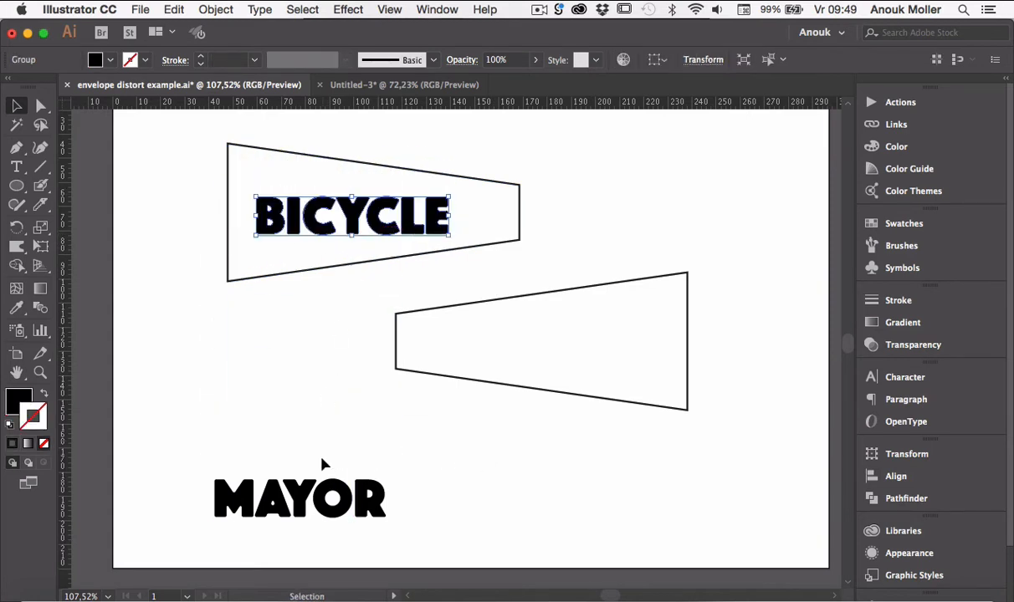
pyautogui.click(324, 497)
pyautogui.moveTo(325, 510); pyautogui.dragTo(579, 358)
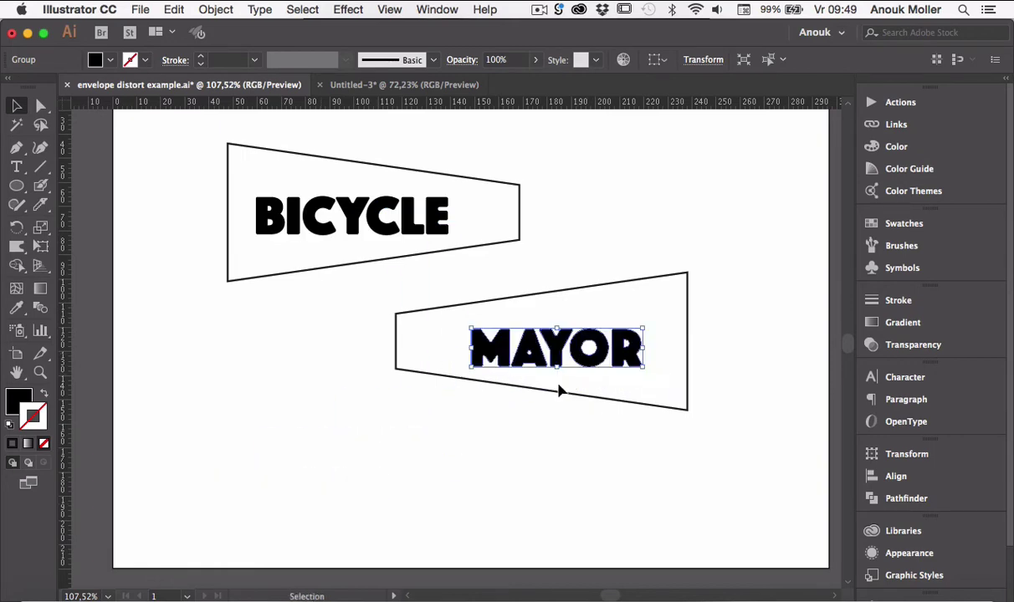
pyautogui.scroll(-2, 542, 439)
pyautogui.click(543, 439)
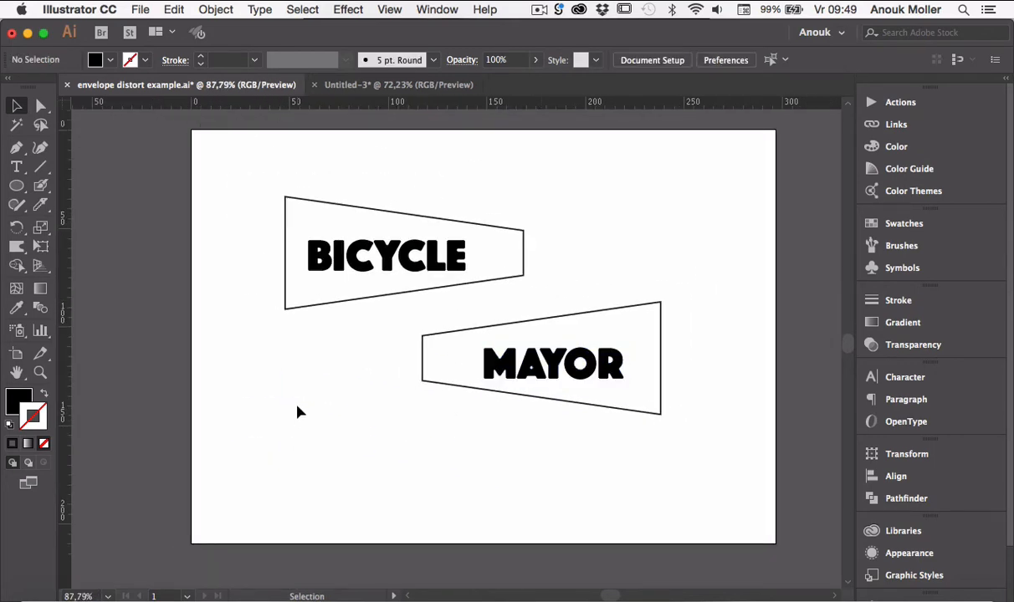
# Bring the upper trapezoid to the front above BICYCLE
pyautogui.click(314, 309)
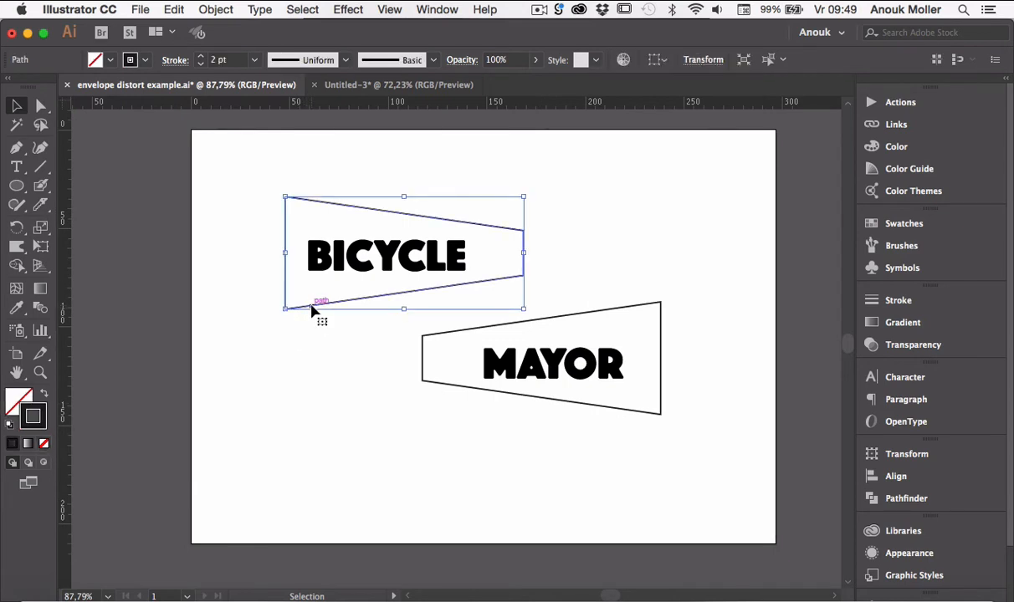
pyautogui.rightClick(314, 310)
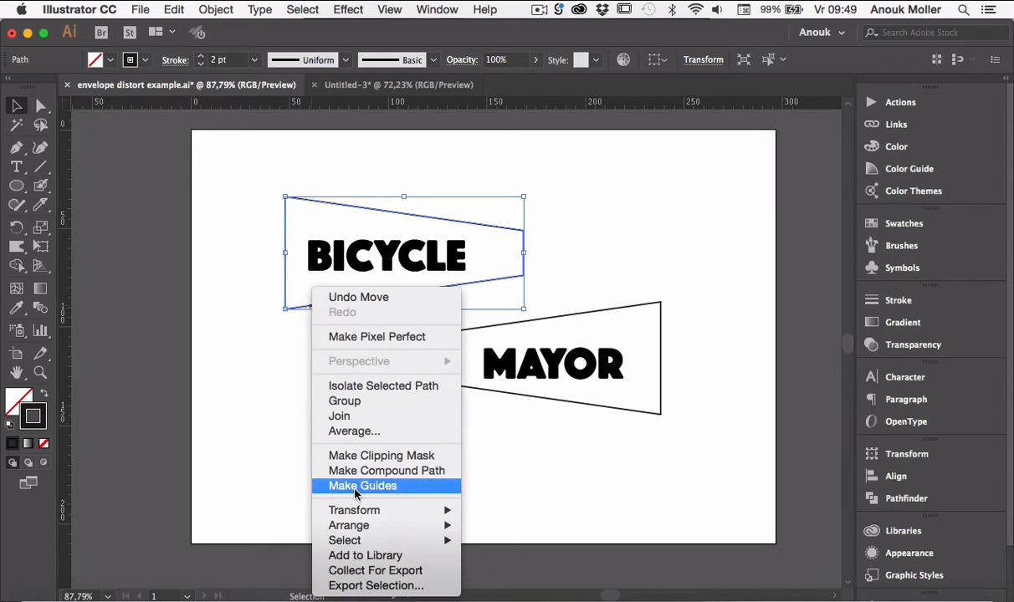
pyautogui.moveTo(348, 525)
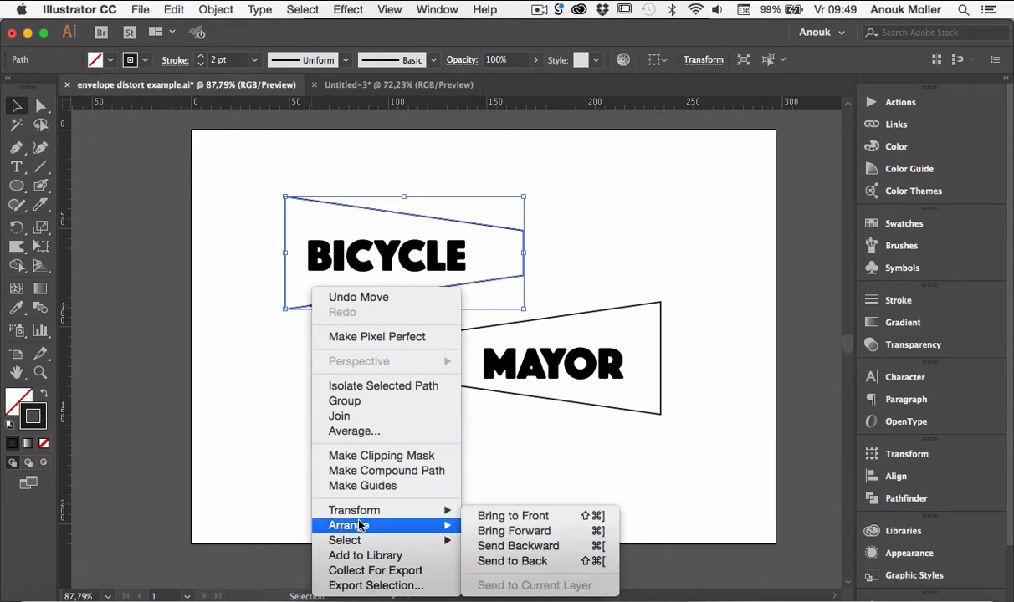
pyautogui.click(514, 517)
pyautogui.click(327, 400)
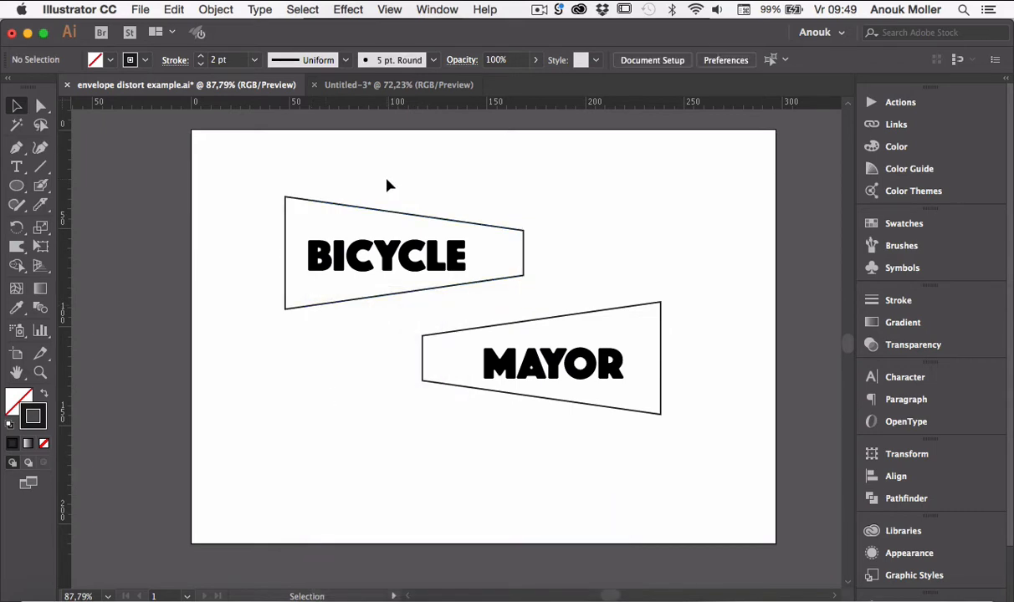
# Envelope-distort BICYCLE into the upper trapezoid with Make with Top Object
pyautogui.moveTo(366, 169); pyautogui.dragTo(352, 301)
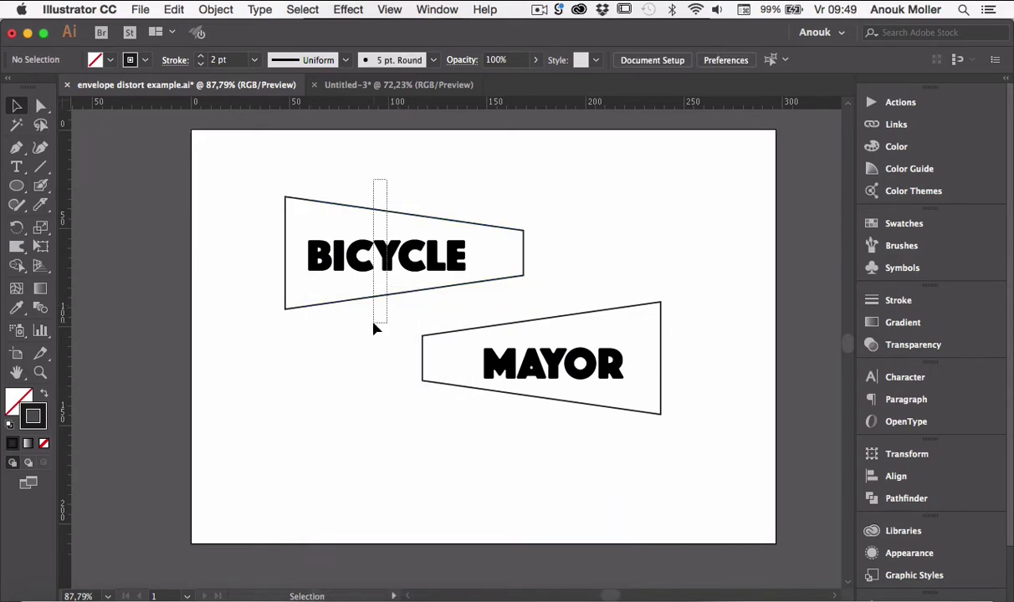
pyautogui.click(216, 10)
pyautogui.moveTo(251, 392)
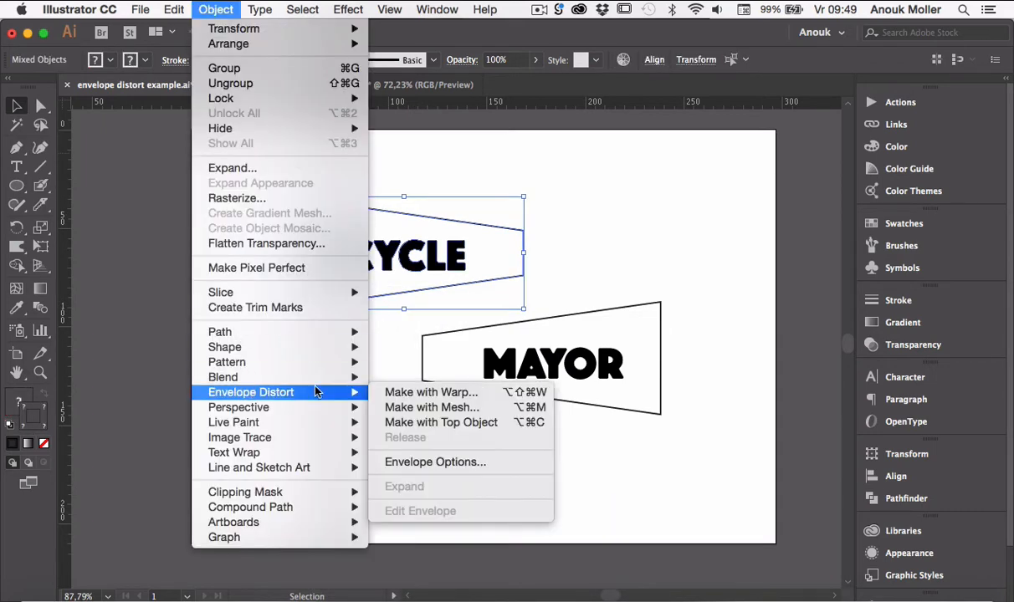
pyautogui.click(441, 422)
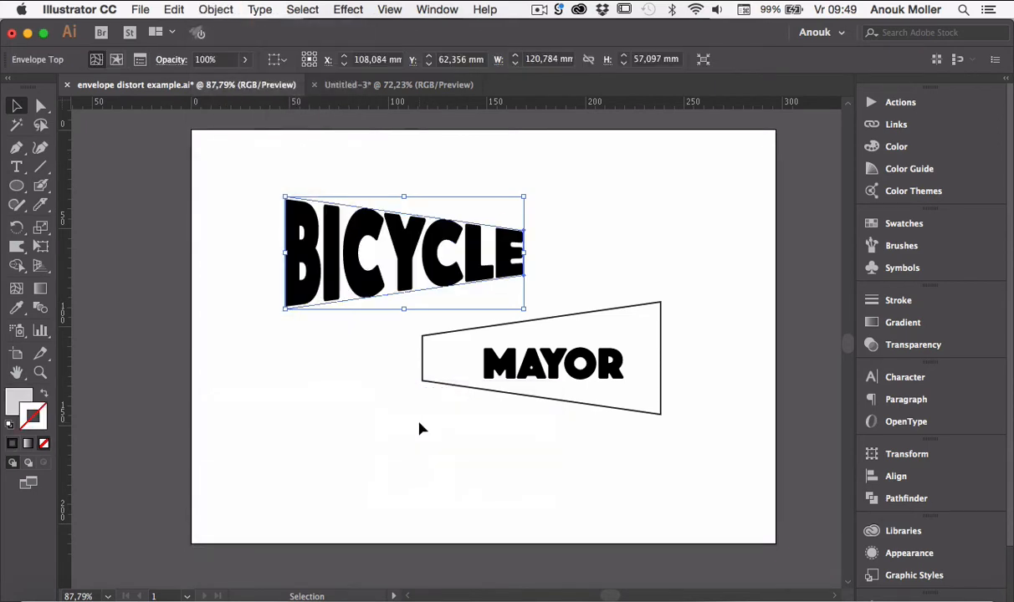
pyautogui.click(420, 428)
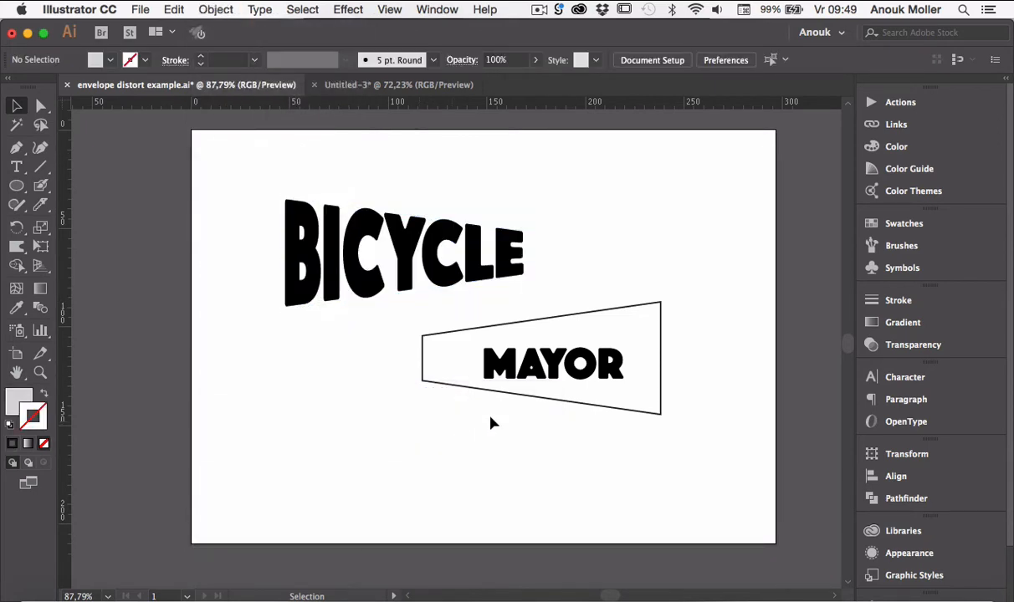
# Bring the lower trapezoid to the front above MAYOR
pyautogui.click(611, 378)
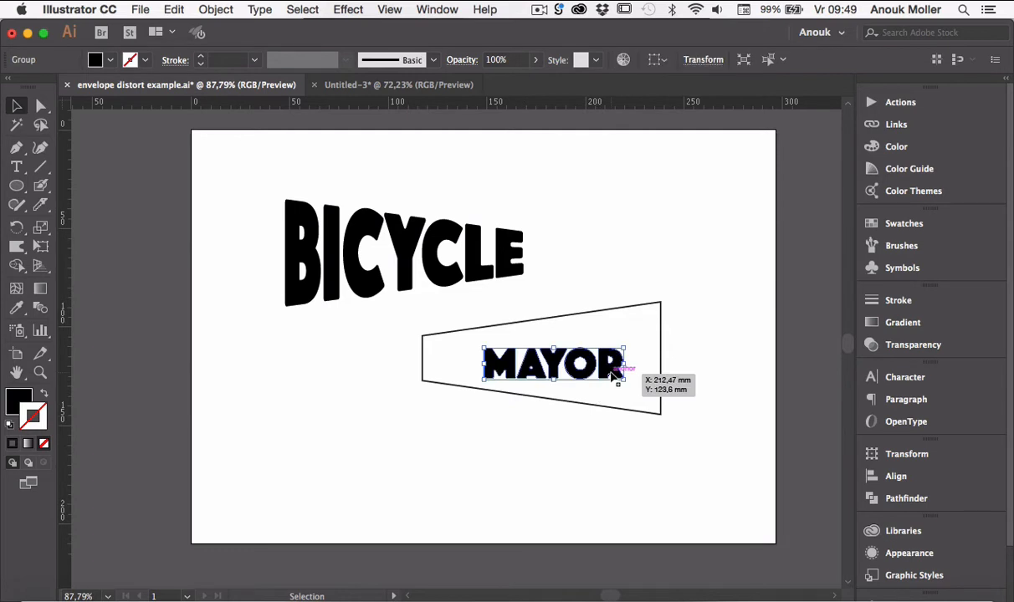
pyautogui.click(608, 410)
pyautogui.rightClick(608, 410)
pyautogui.moveTo(642, 525)
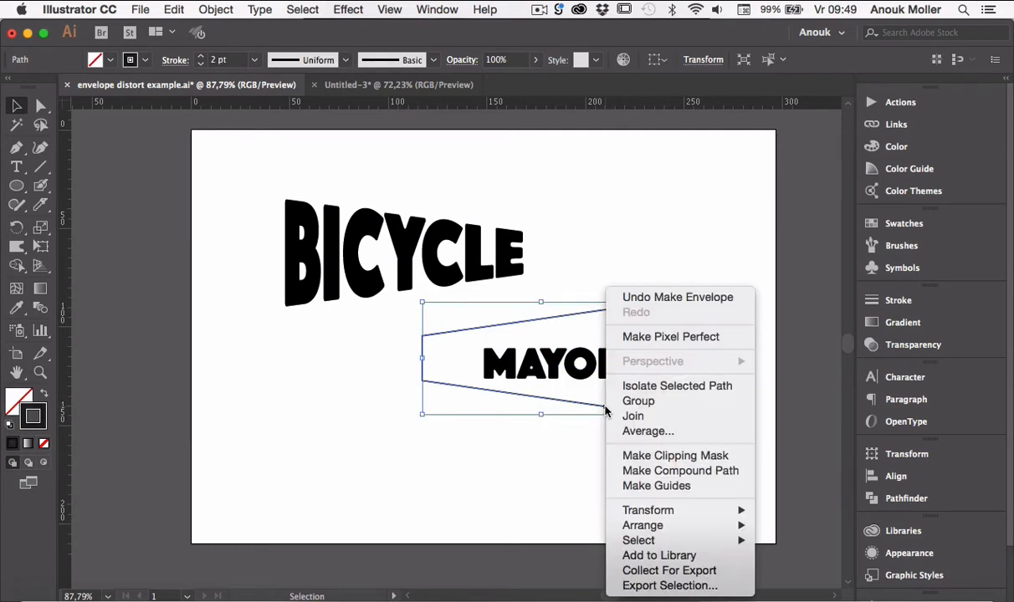
pyautogui.click(797, 517)
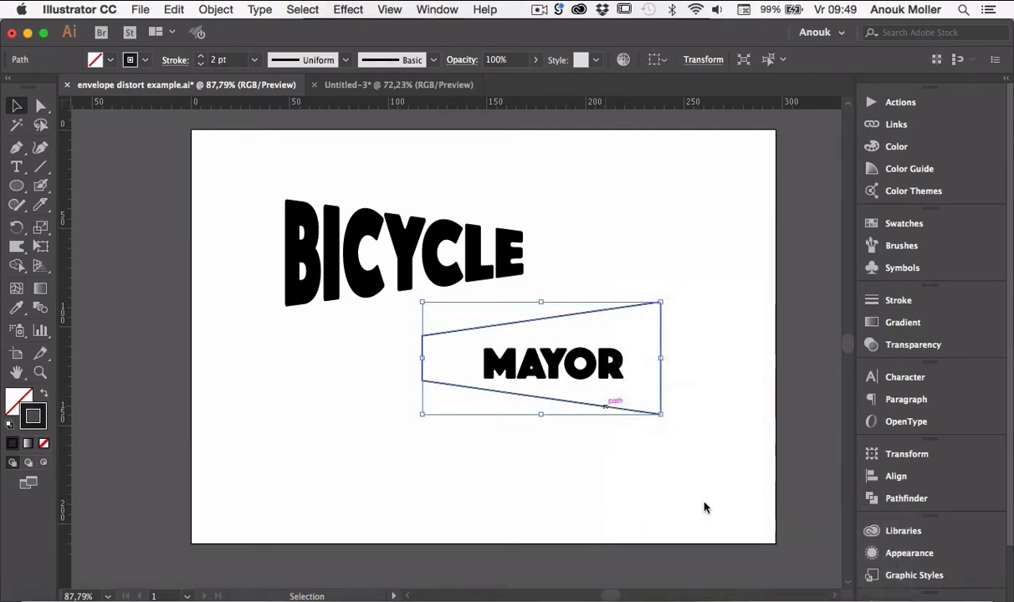
pyautogui.click(627, 476)
# Envelope-distort MAYOR into the lower trapezoid with Make with Top Object
pyautogui.moveTo(603, 485); pyautogui.dragTo(598, 306)
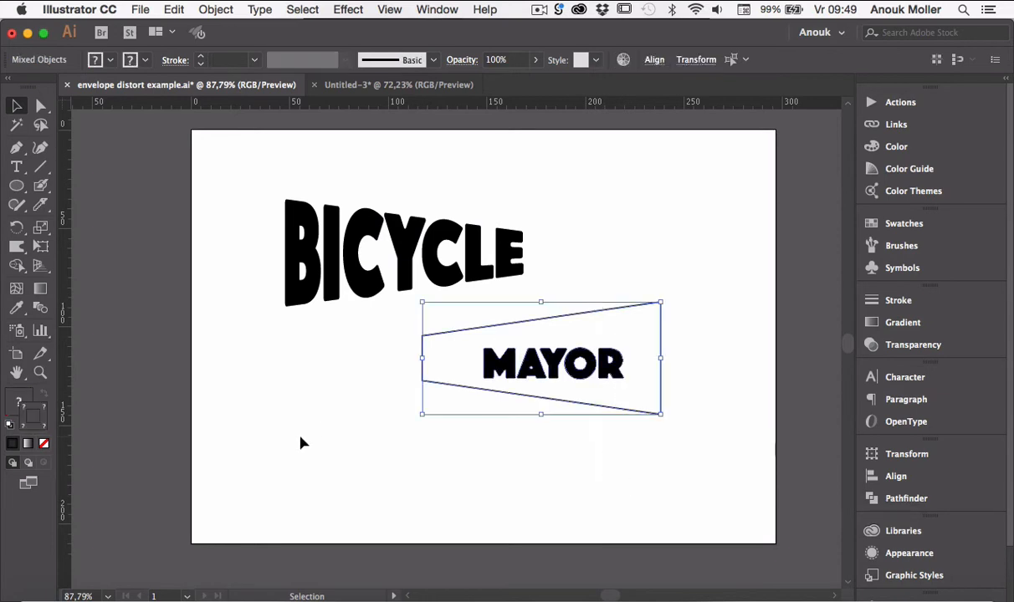
pyautogui.click(215, 10)
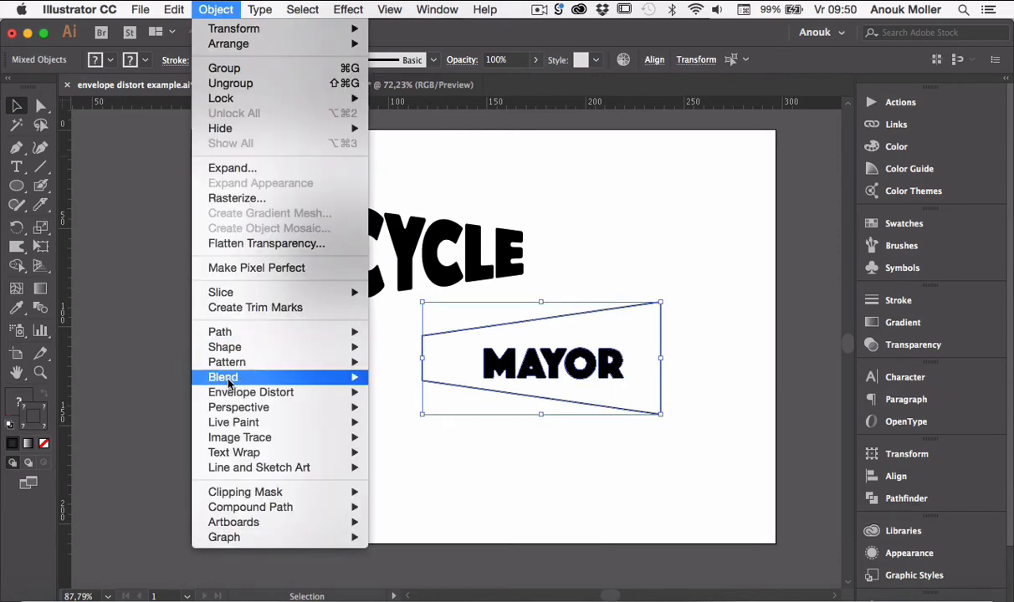
pyautogui.moveTo(251, 392)
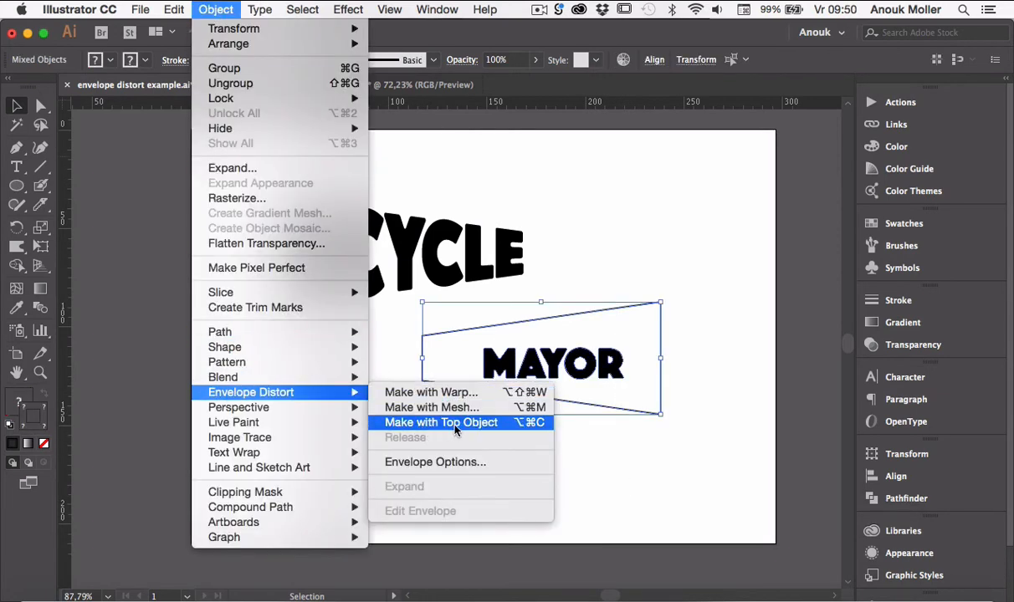
pyautogui.click(460, 425)
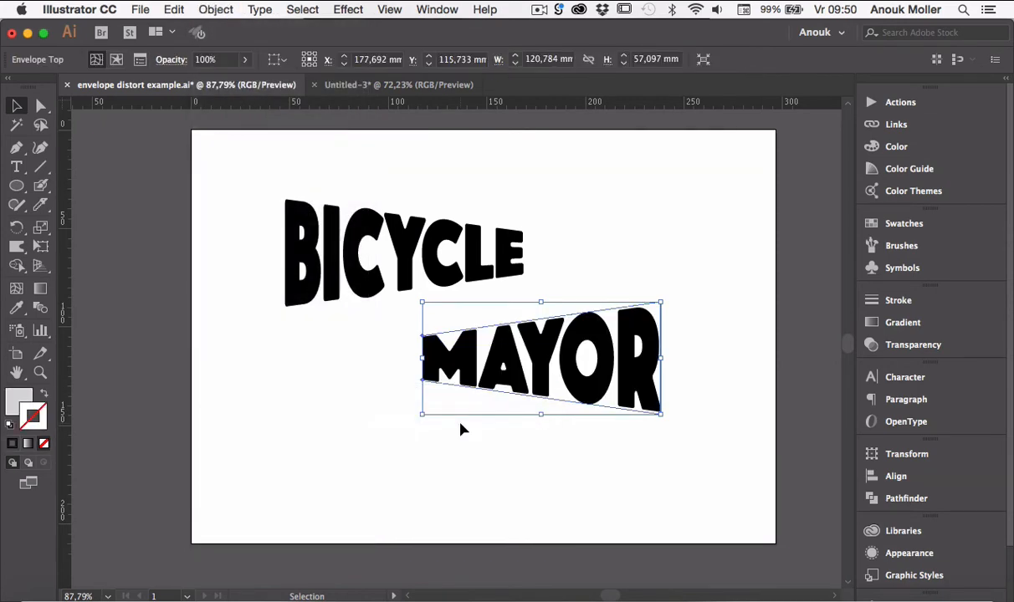
pyautogui.click(462, 428)
pyautogui.scroll(-1, 462, 429)
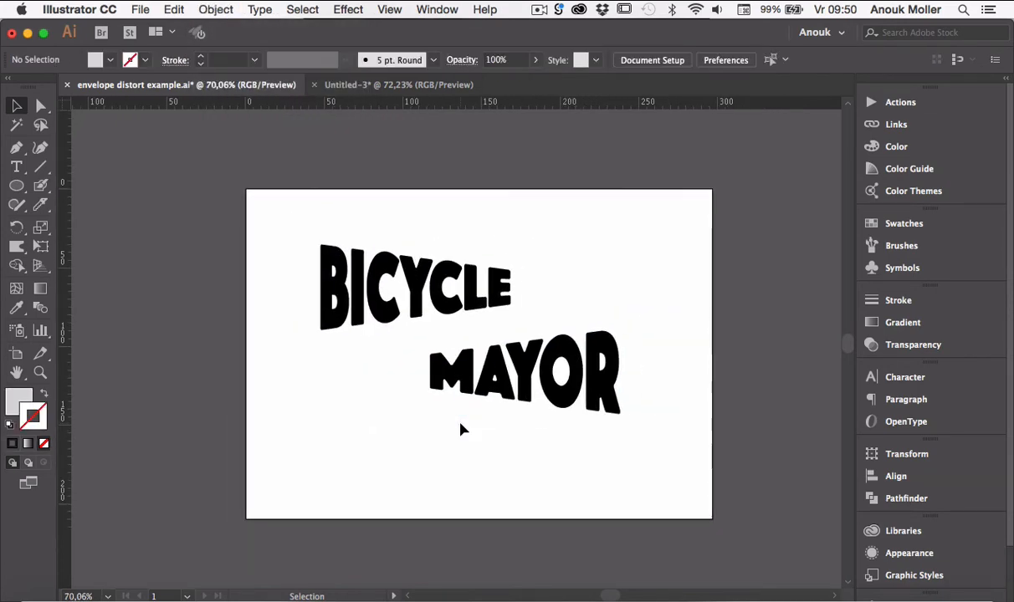
pyautogui.scroll(2, 463, 429)
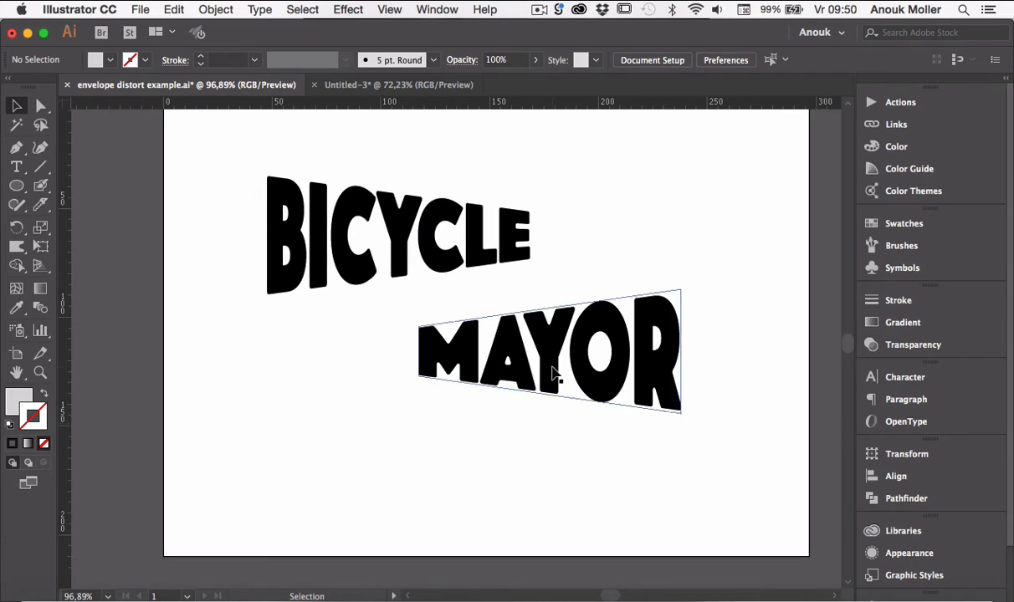
# Position the distorted MAYOR directly beneath BICYCLE
pyautogui.moveTo(521, 364)
pyautogui.mouseDown()
pyautogui.moveTo(434, 366)
pyautogui.moveTo(402, 347)
pyautogui.mouseUp()
pyautogui.click(338, 456)
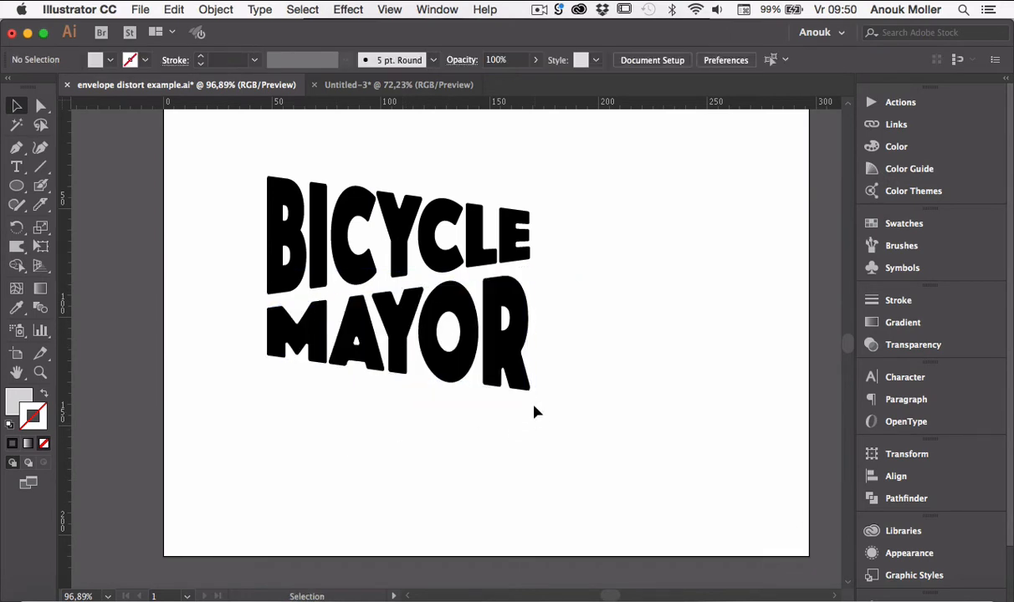
pyautogui.click(501, 356)
pyautogui.moveTo(502, 356)
pyautogui.mouseDown()
pyautogui.moveTo(549, 341)
pyautogui.moveTo(541, 343)
pyautogui.mouseUp()
pyautogui.click(489, 479)
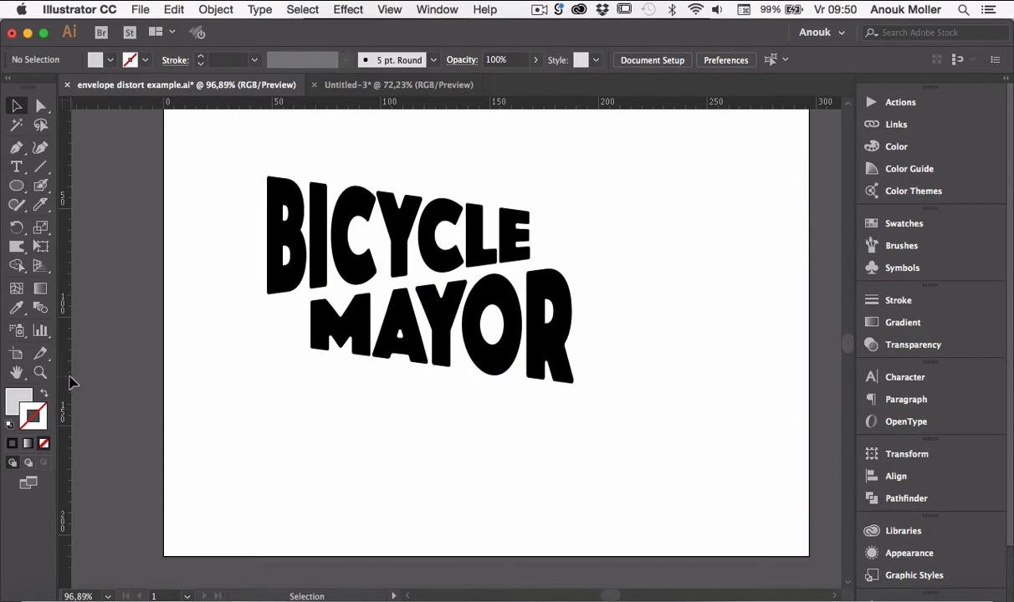
# Pull a vertical guide from the left ruler to MAYOR's left edge
pyautogui.moveTo(64, 359); pyautogui.dragTo(312, 385)
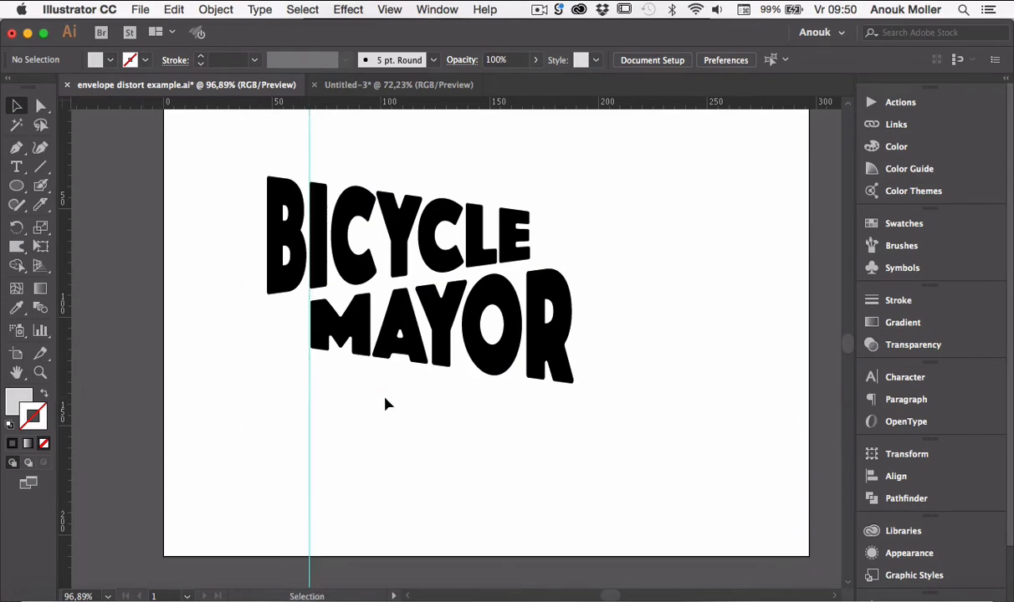
pyautogui.click(407, 341)
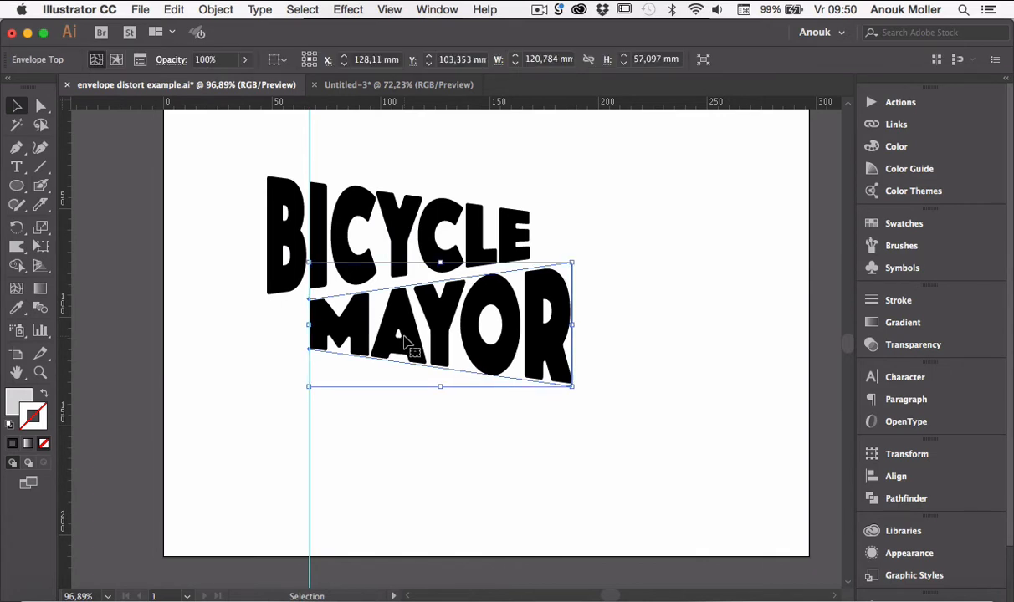
pyautogui.click(405, 386)
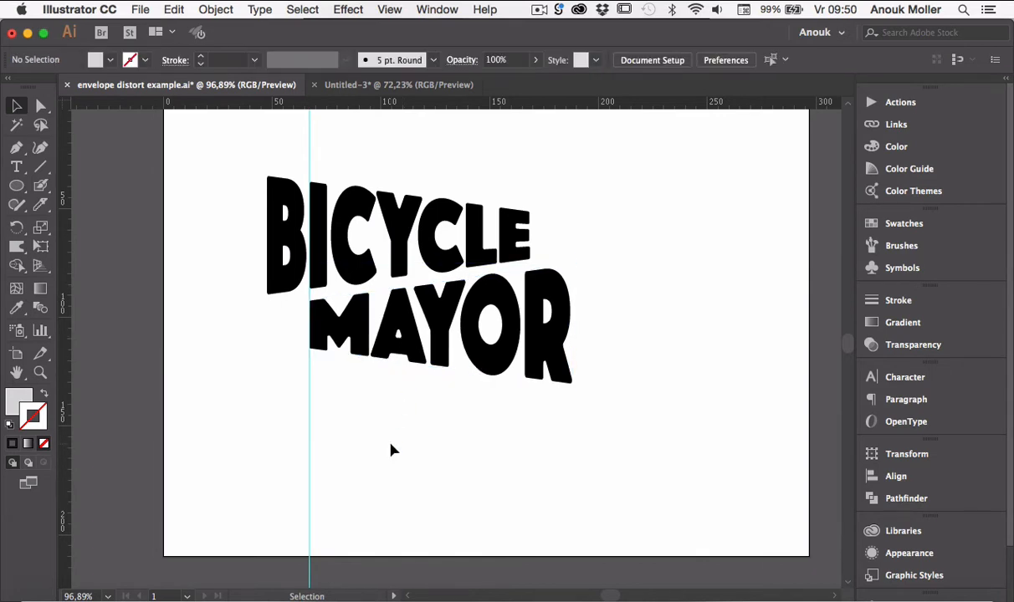
pyautogui.scroll(-3, 393, 450)
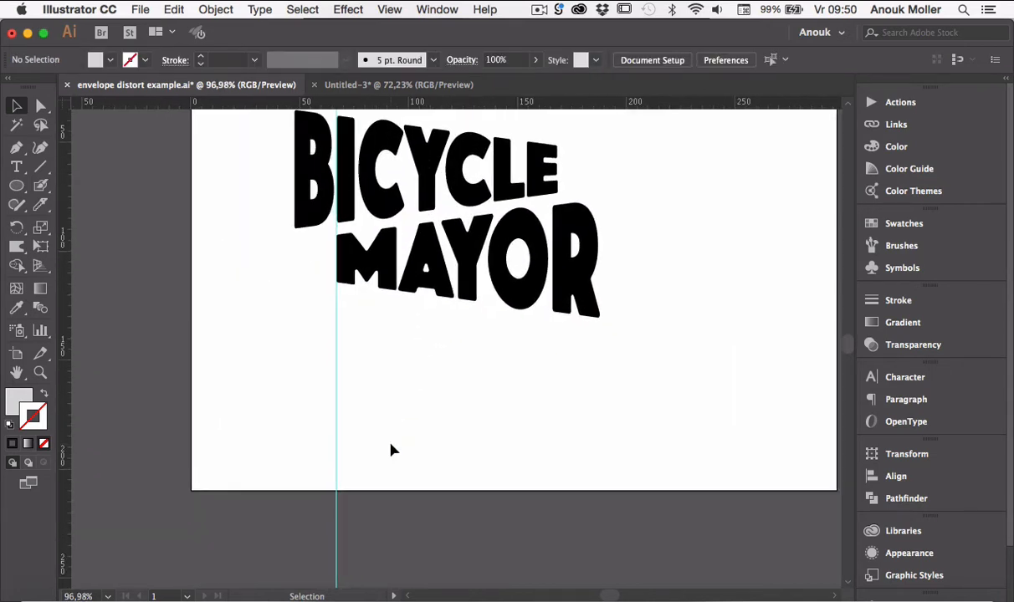
pyautogui.scroll(-3, 394, 451)
pyautogui.scroll(-2, 394, 450)
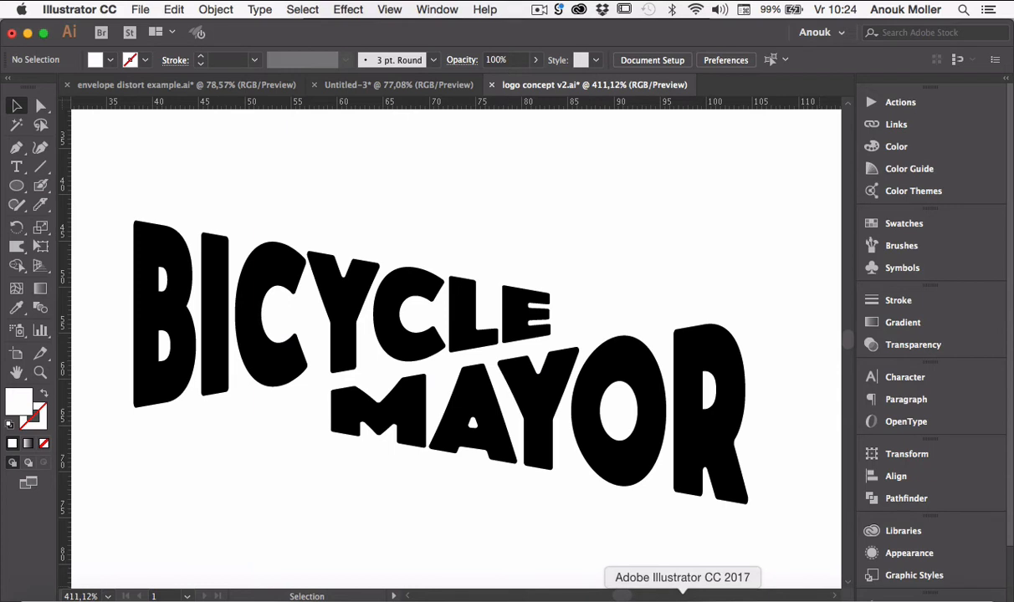
pyautogui.click(377, 85)
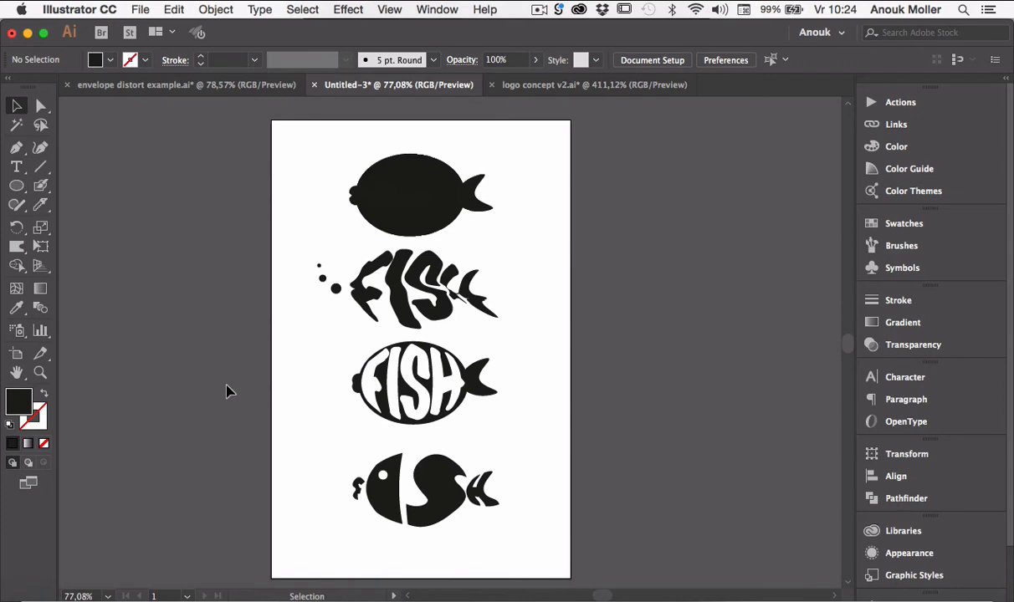
pyautogui.click(425, 203)
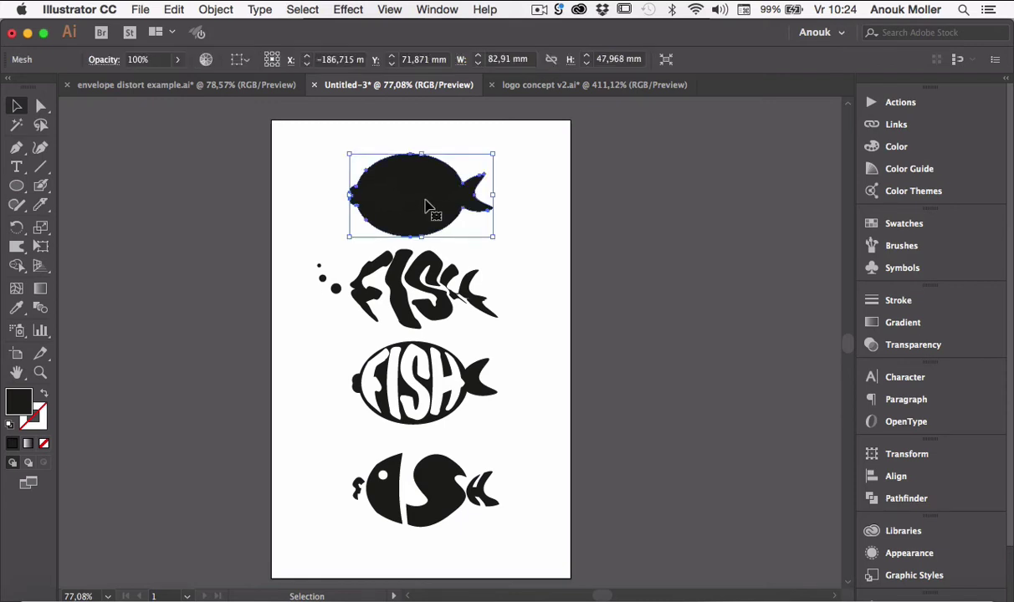
pyautogui.click(212, 390)
pyautogui.click(421, 199)
pyautogui.click(438, 314)
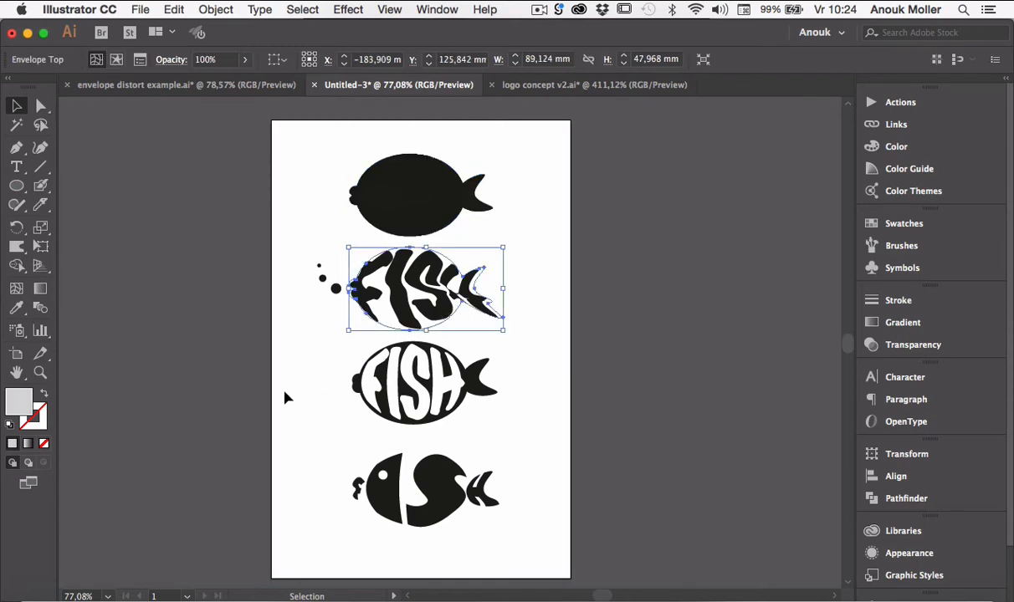
pyautogui.click(408, 208)
pyautogui.click(280, 316)
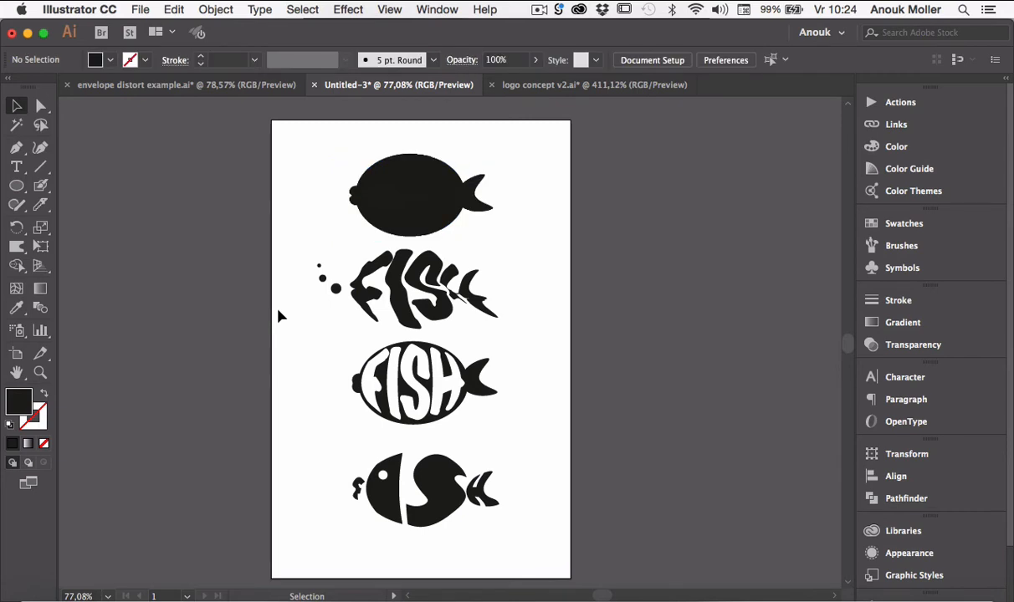
pyautogui.click(418, 180)
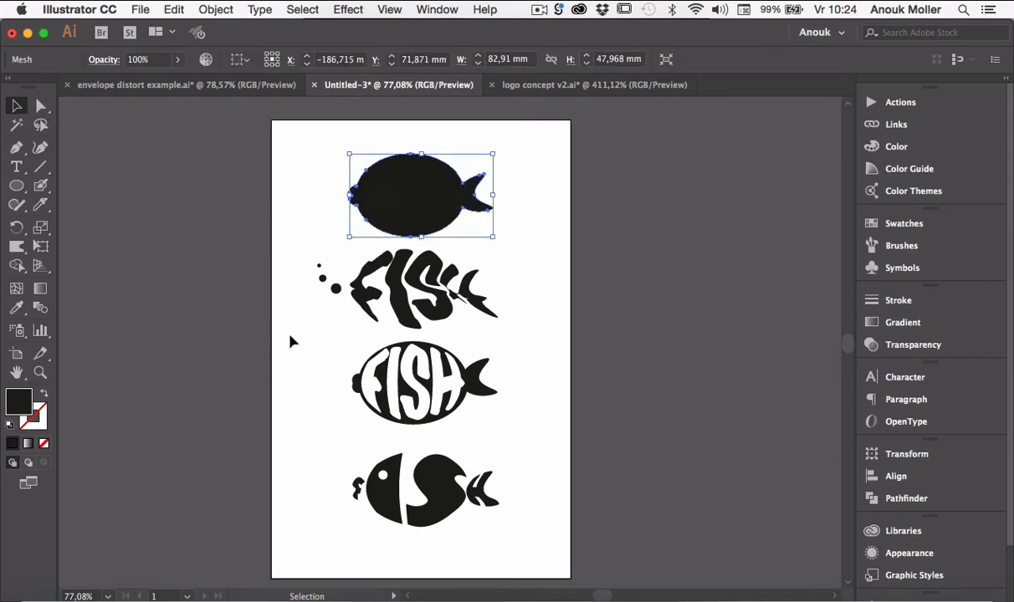
pyautogui.click(365, 311)
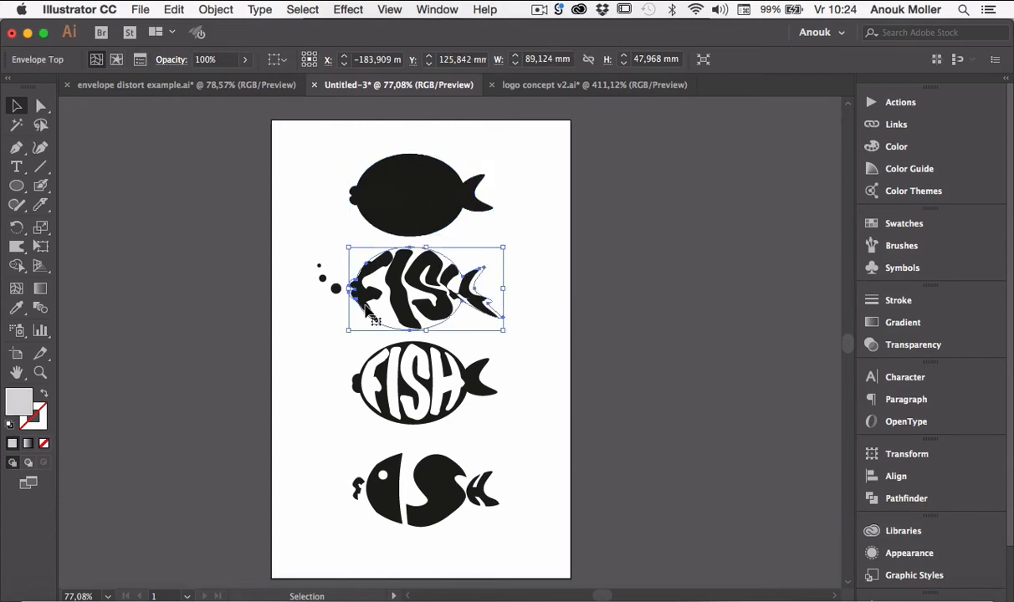
pyautogui.scroll(1, 366, 311)
pyautogui.scroll(1, 366, 312)
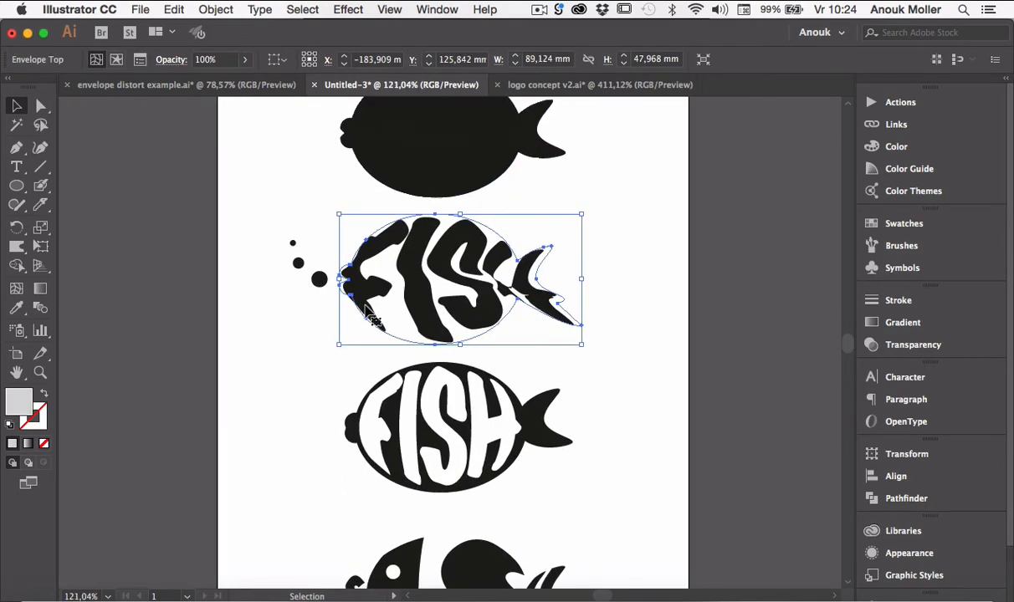
pyautogui.click(238, 427)
pyautogui.hscroll(1, 237, 426)
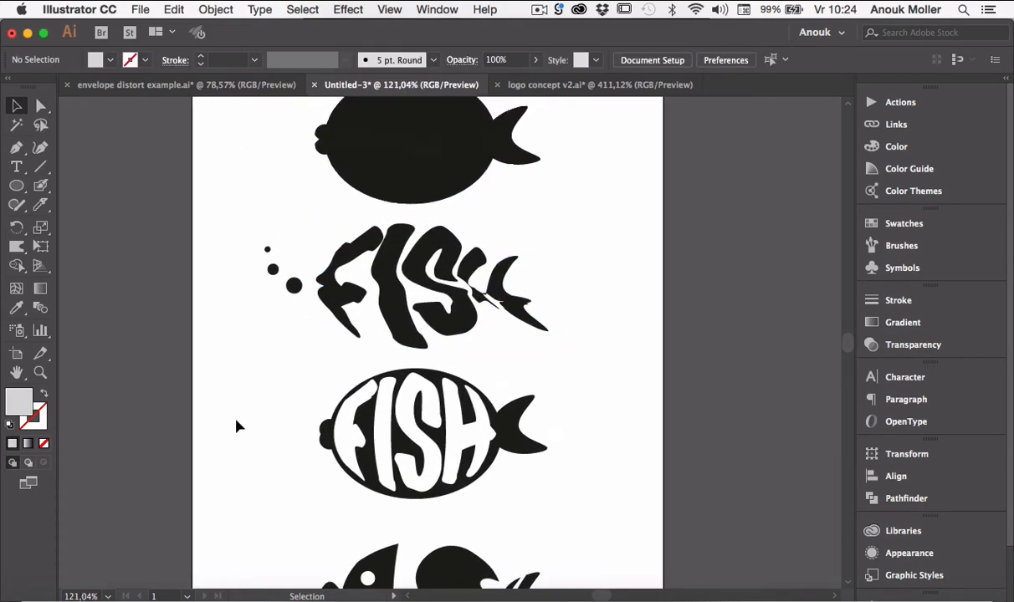
pyautogui.click(335, 301)
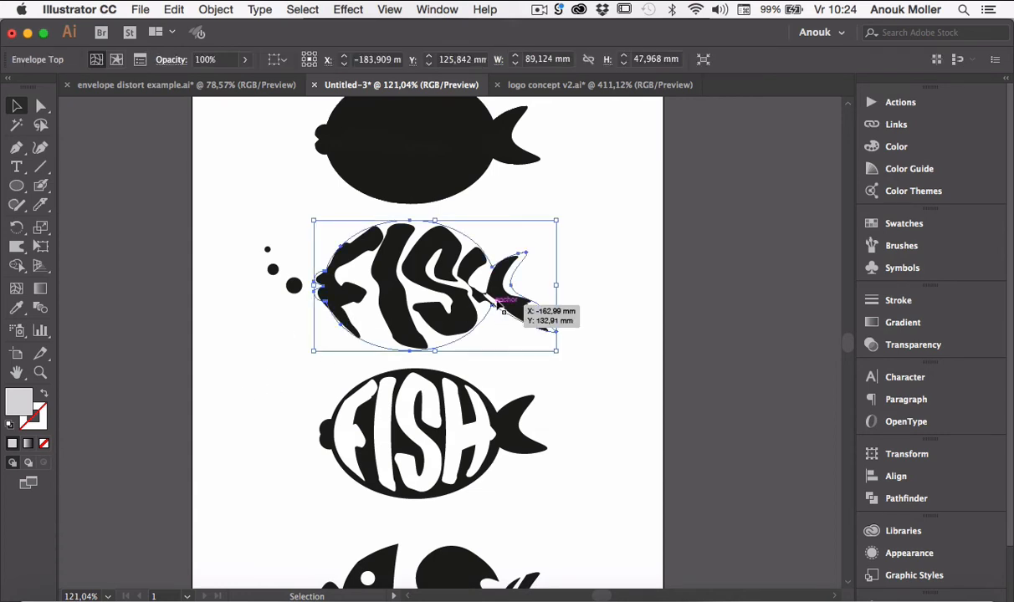
pyautogui.scroll(1, 502, 295)
pyautogui.scroll(1, 502, 292)
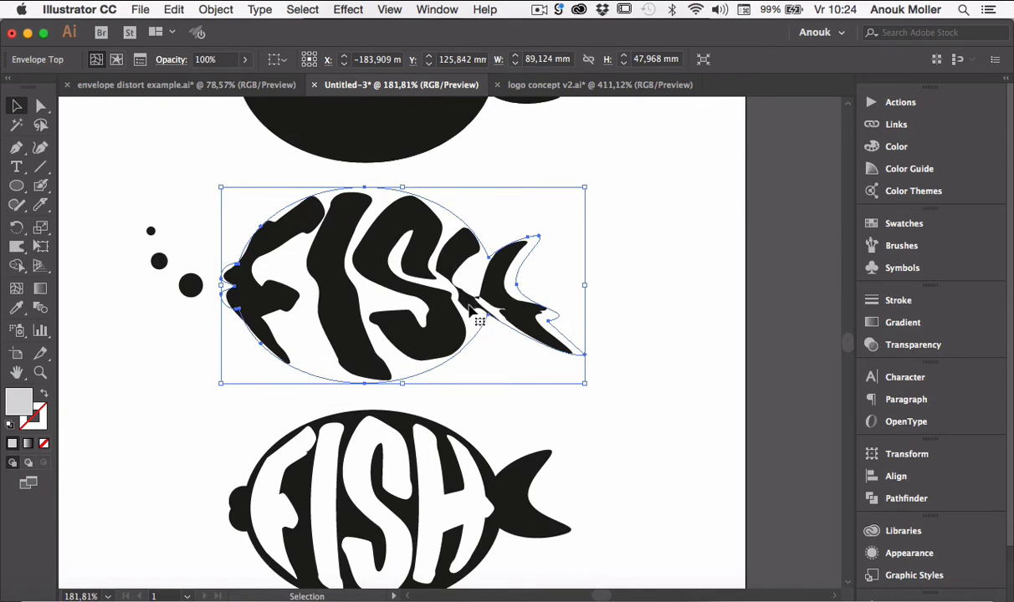
pyautogui.scroll(-3, 479, 321)
pyautogui.click(185, 506)
pyautogui.scroll(-3, 185, 505)
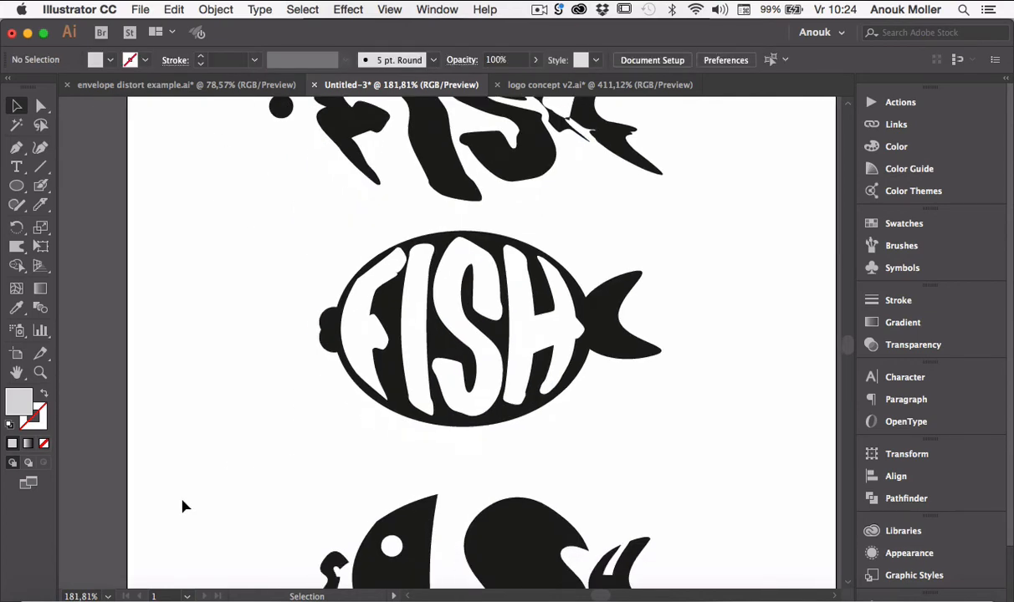
pyautogui.scroll(-2, 185, 505)
pyautogui.scroll(-2, 185, 505)
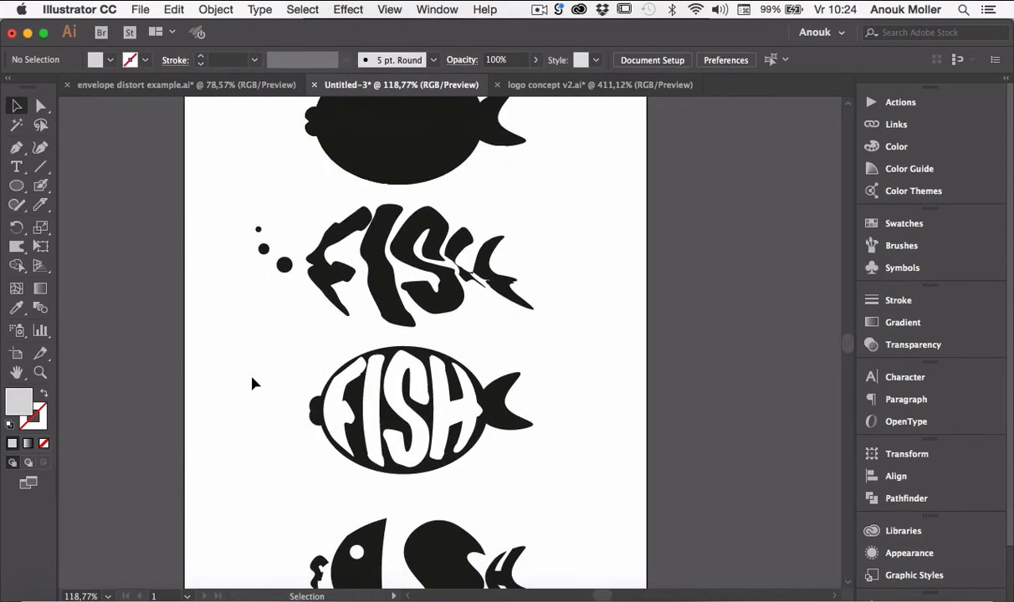
pyautogui.scroll(3, 239, 349)
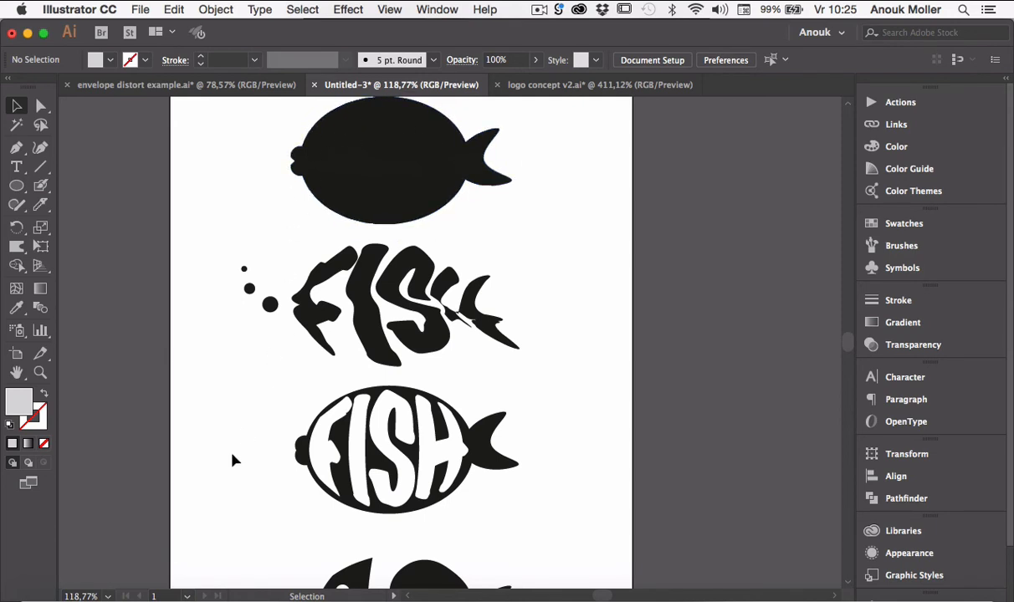
pyautogui.scroll(-3, 217, 424)
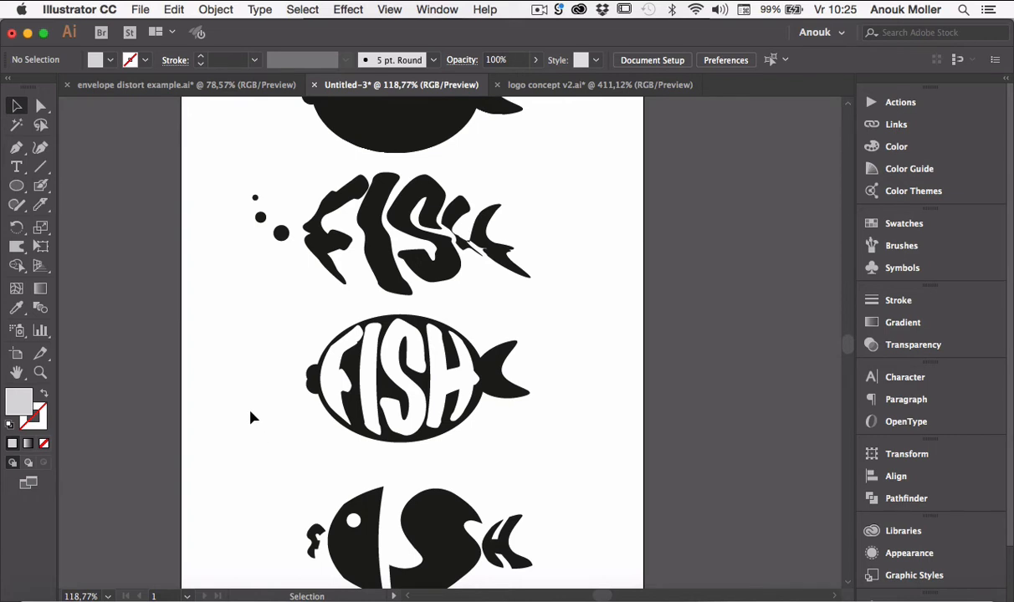
pyautogui.scroll(-2, 253, 417)
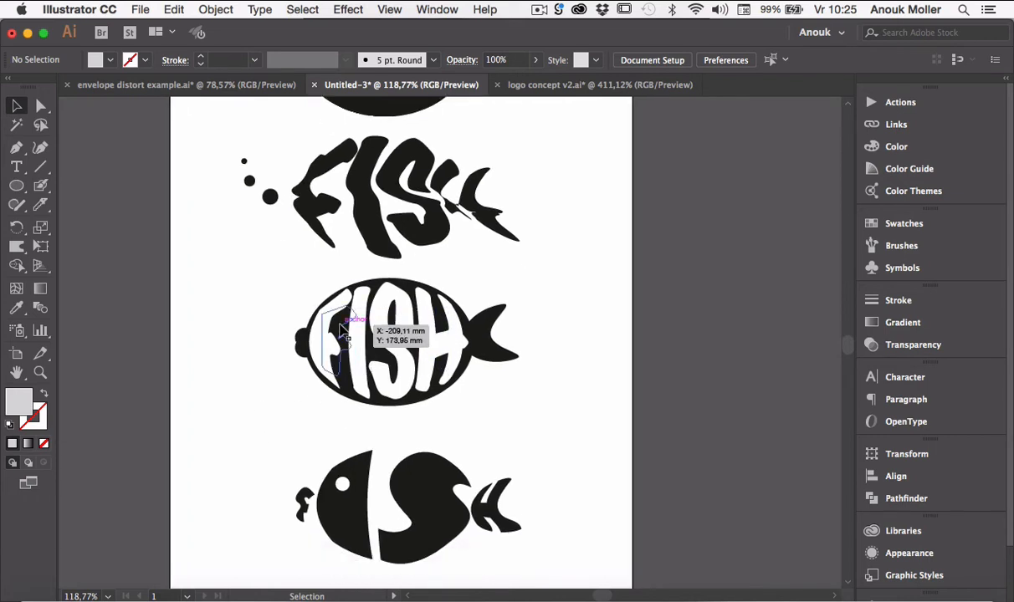
pyautogui.click(318, 314)
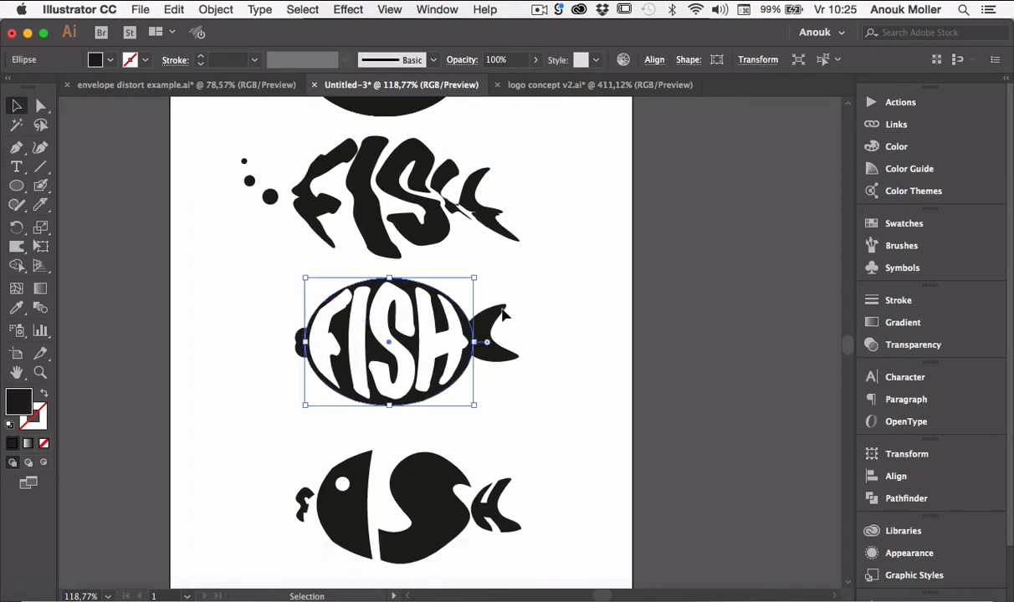
pyautogui.click(515, 393)
pyautogui.click(498, 347)
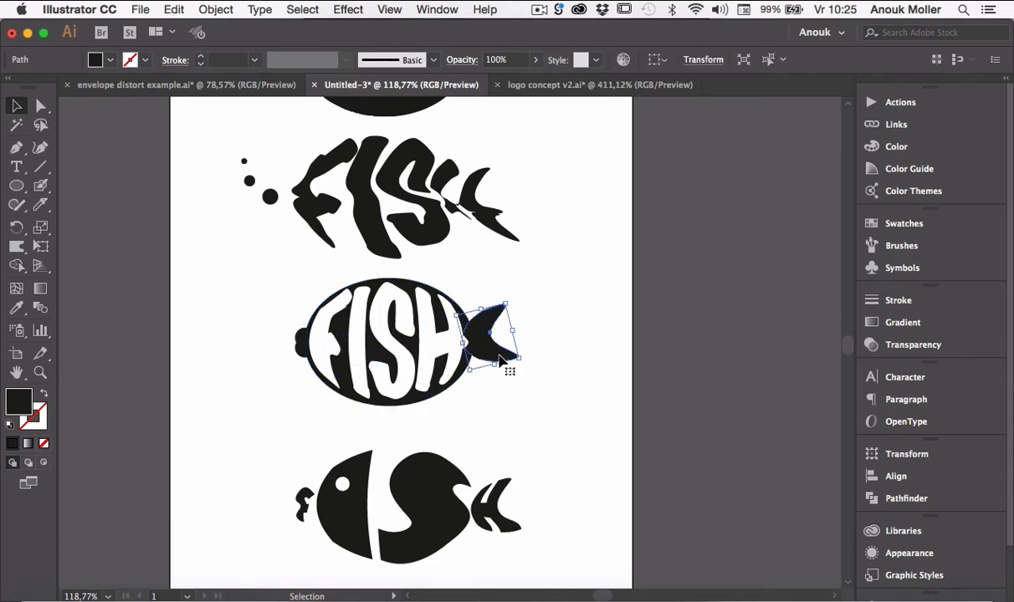
pyautogui.click(230, 381)
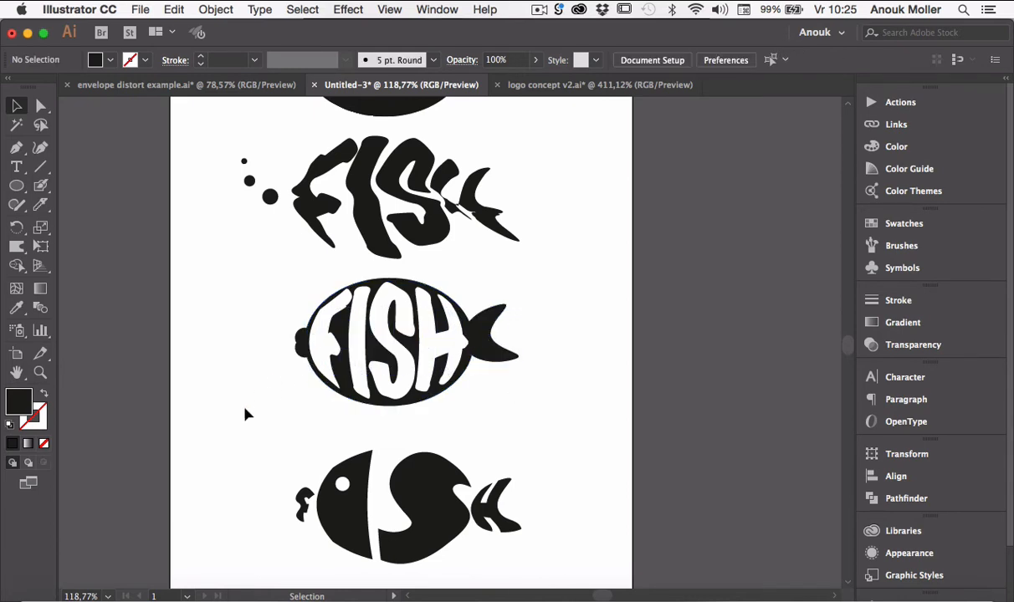
pyautogui.scroll(-3, 248, 414)
pyautogui.scroll(-5, 247, 414)
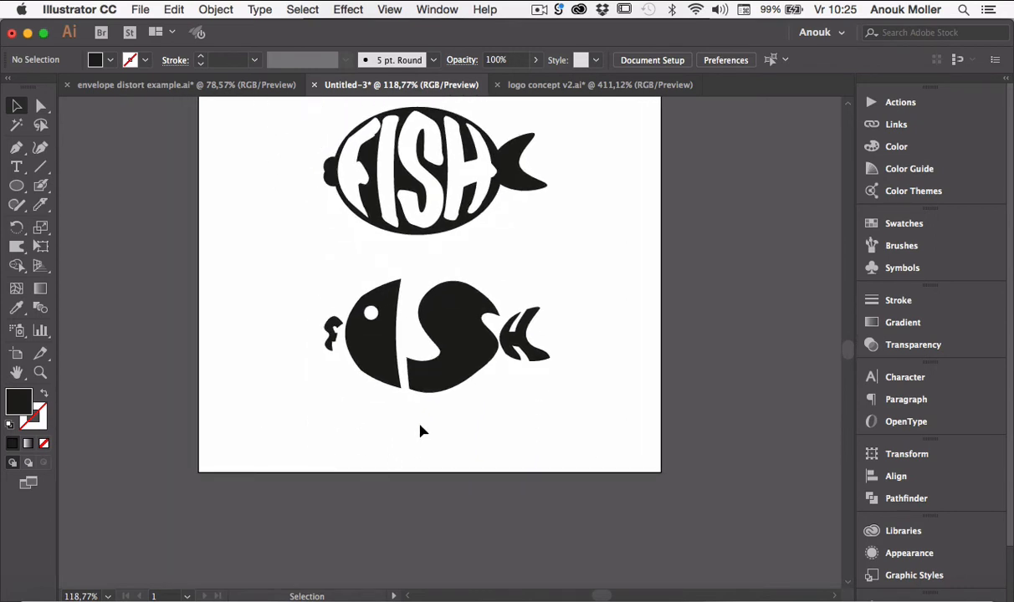
pyautogui.click(518, 163)
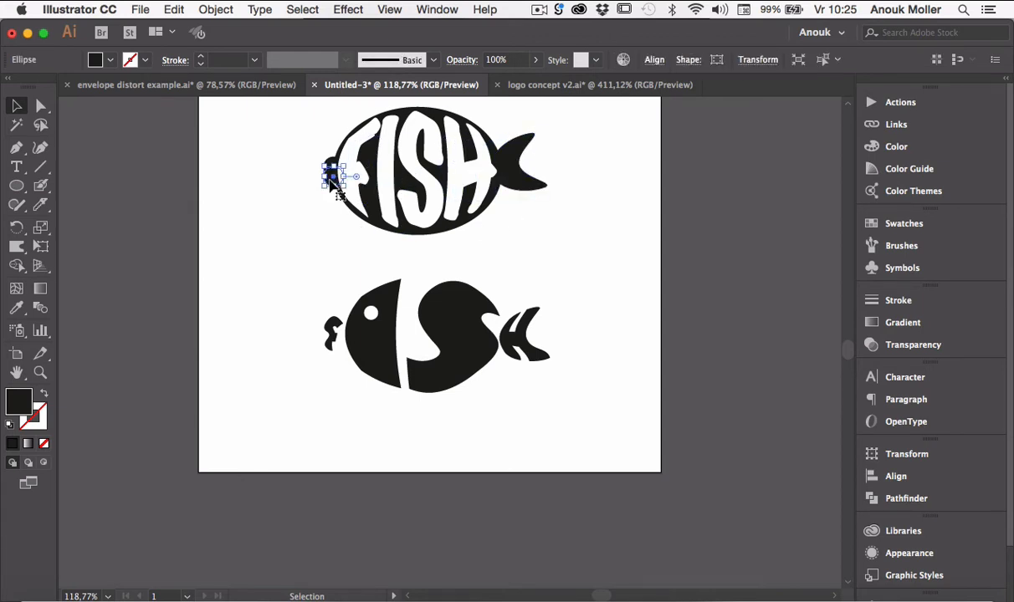
pyautogui.click(332, 347)
pyautogui.click(265, 388)
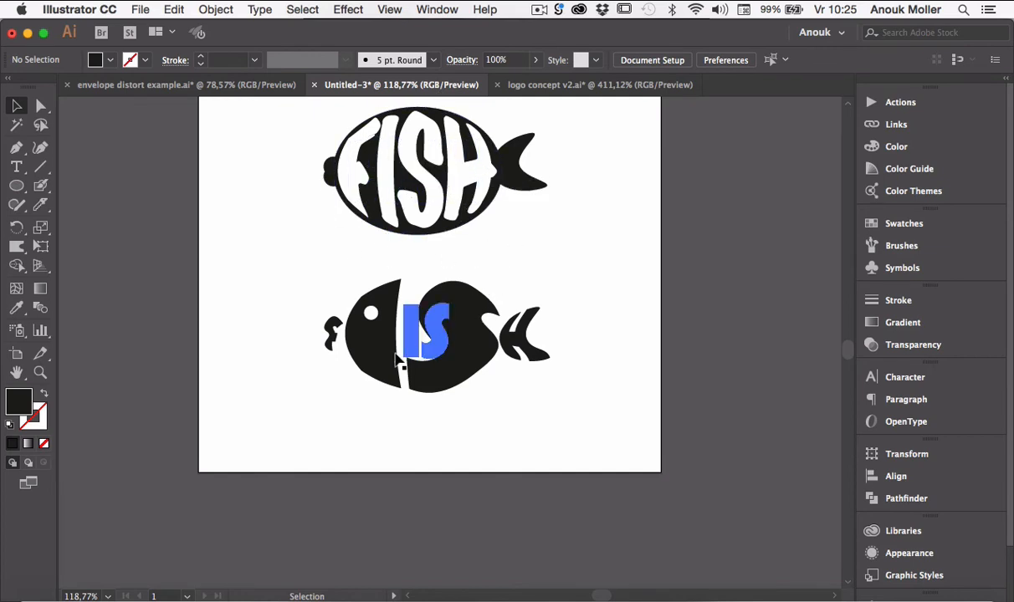
pyautogui.click(523, 334)
pyautogui.click(497, 433)
pyautogui.scroll(3, 497, 433)
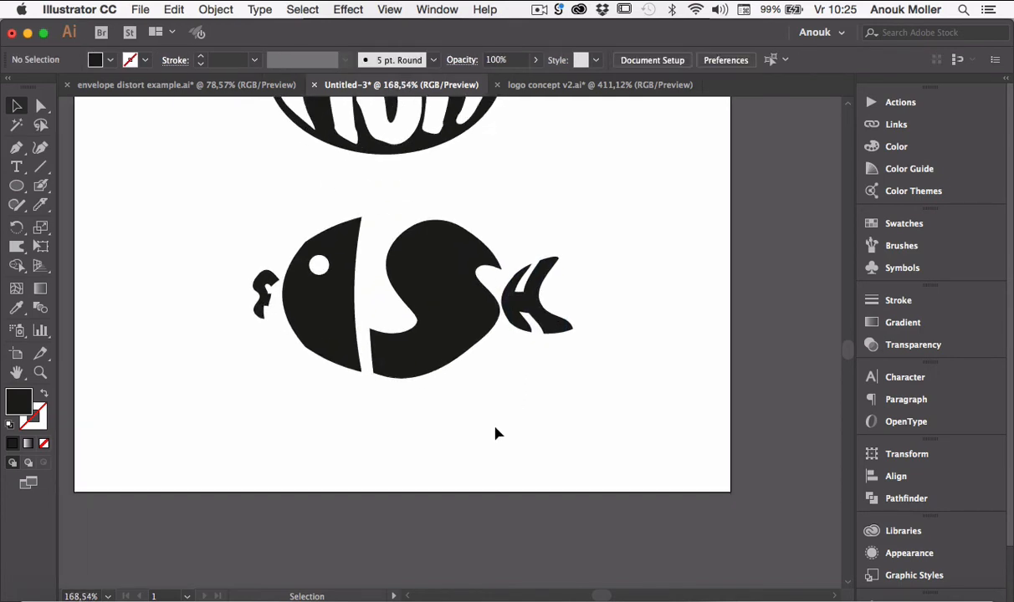
pyautogui.scroll(-5, 497, 433)
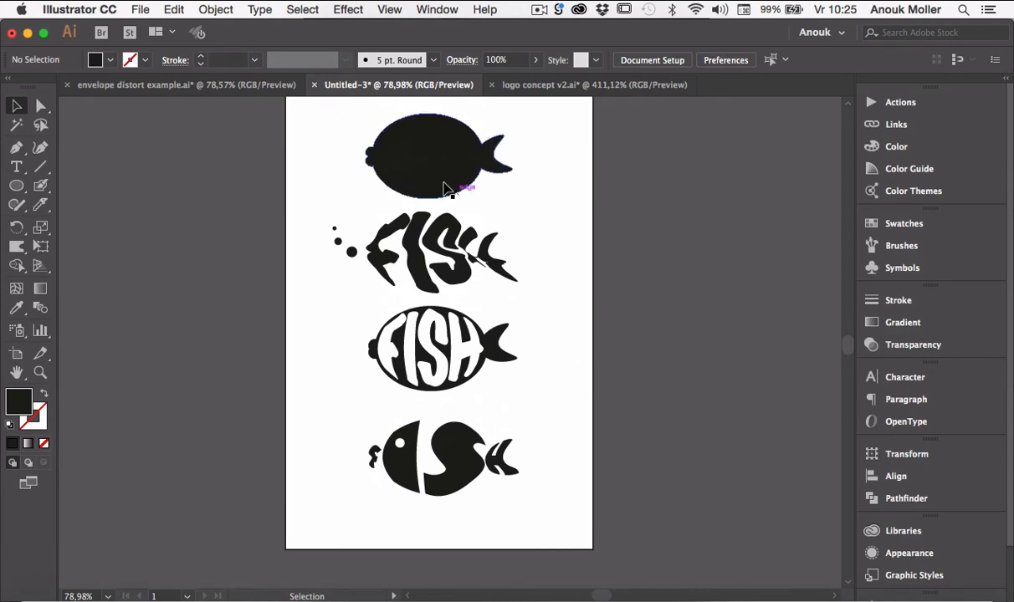
pyautogui.click(410, 175)
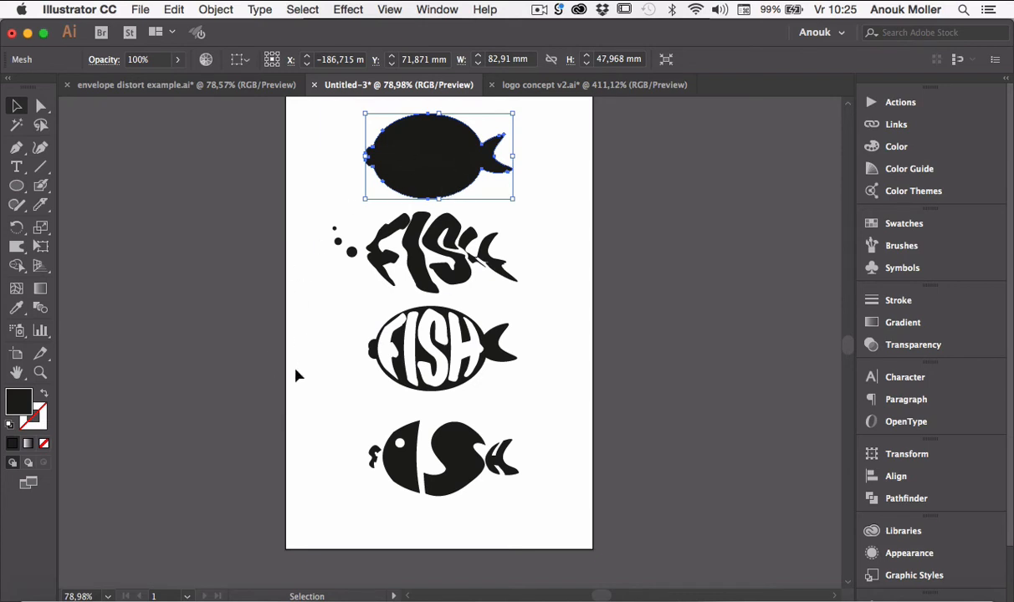
# Select the middle FISH envelope and isolate it for editing
pyautogui.moveTo(298, 376); pyautogui.dragTo(269, 406)
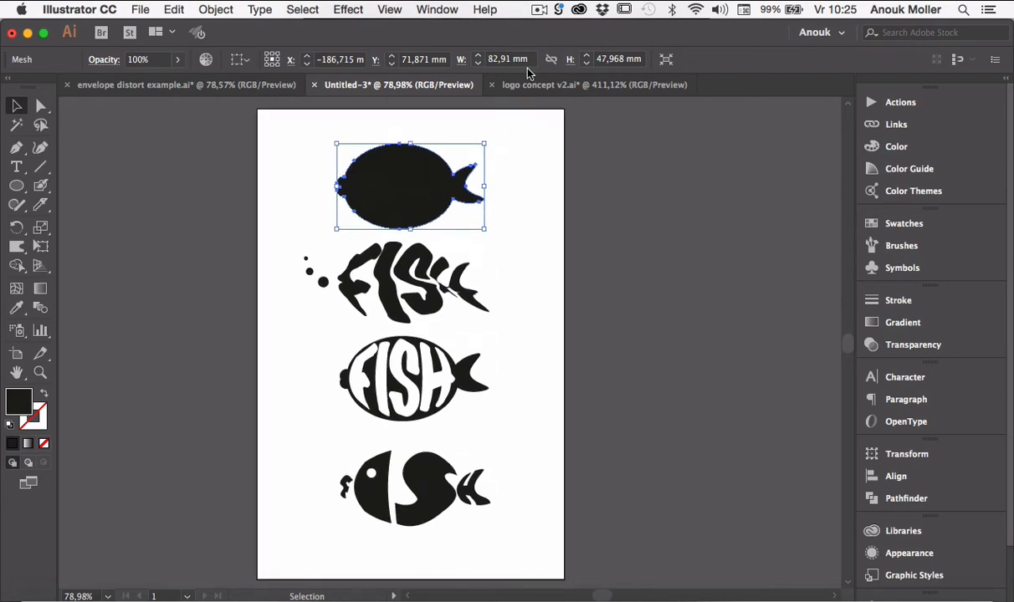
pyautogui.click(428, 395)
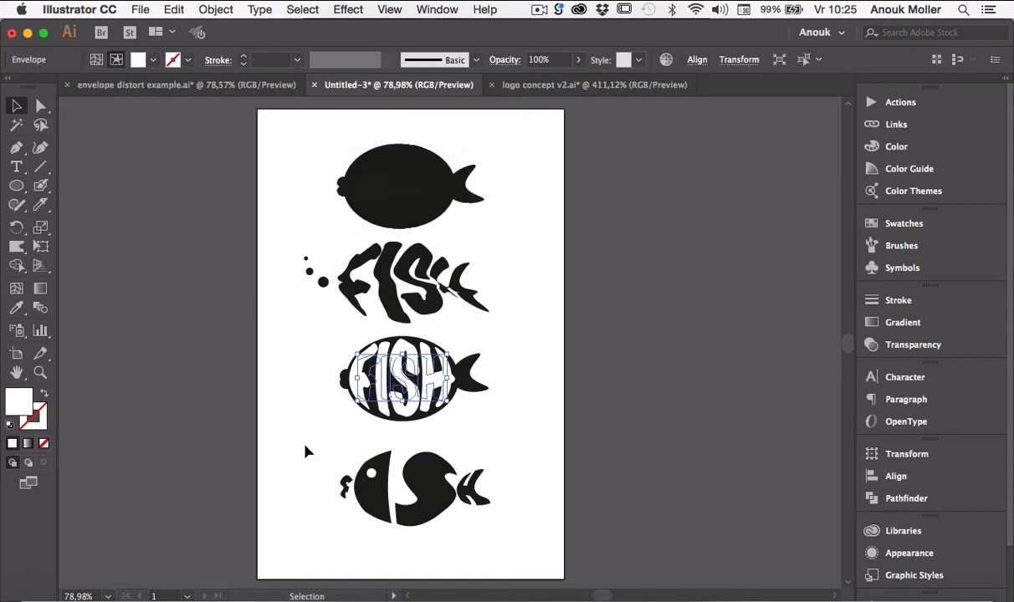
pyautogui.scroll(3, 287, 417)
pyautogui.moveTo(306, 451); pyautogui.dragTo(218, 437)
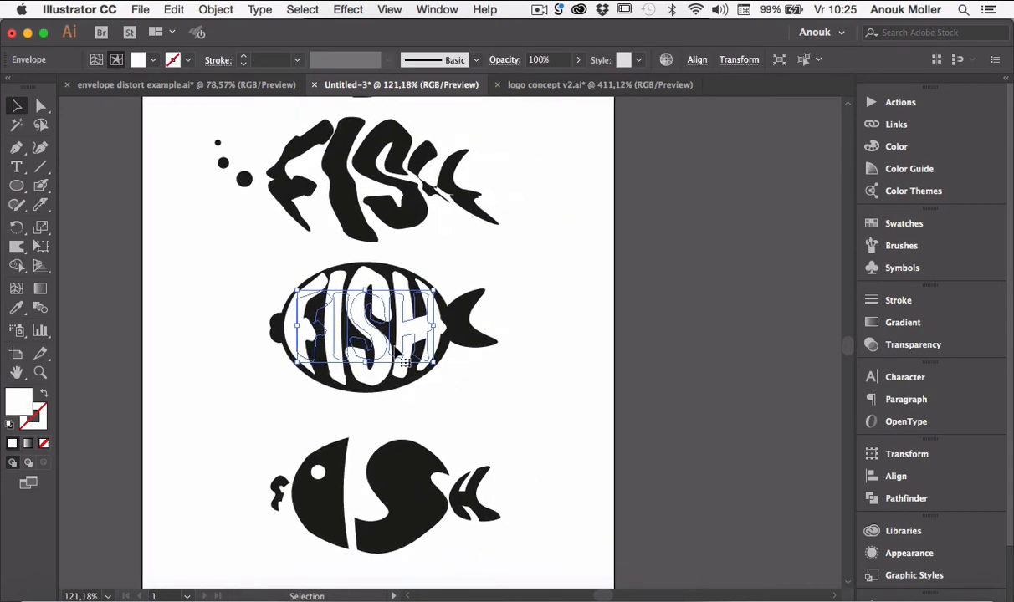
pyautogui.doubleClick(398, 353)
# Clear the selection and leave isolation mode, returning to the full artwork
pyautogui.click(376, 334)
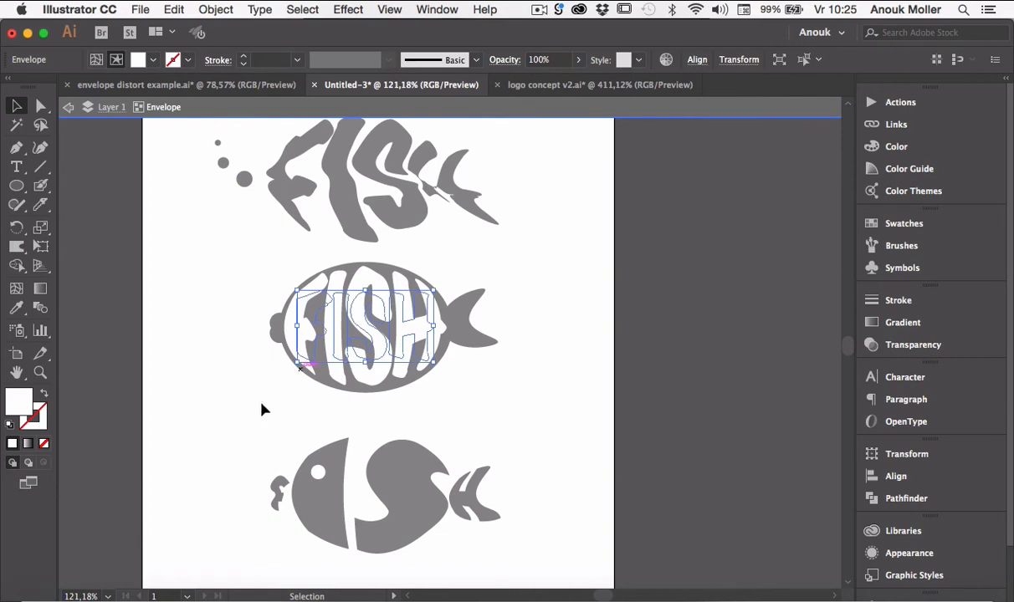
pyautogui.click(251, 366)
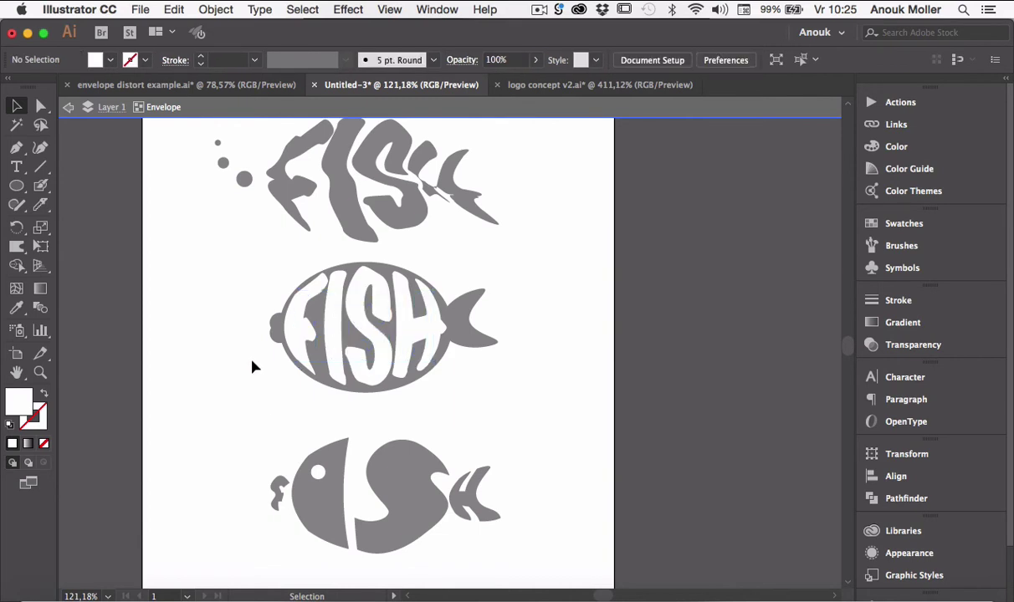
pyautogui.doubleClick(439, 484)
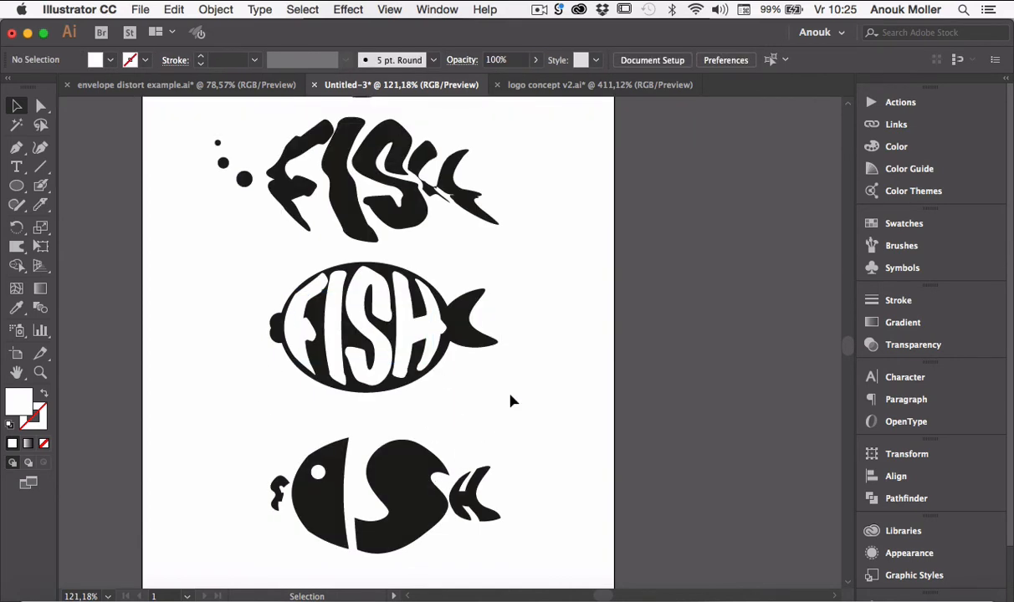
pyautogui.scroll(-5, 481, 369)
# Select the small F at the bottom fish's head and go to the Object menu for Edit Envelope
pyautogui.click(483, 292)
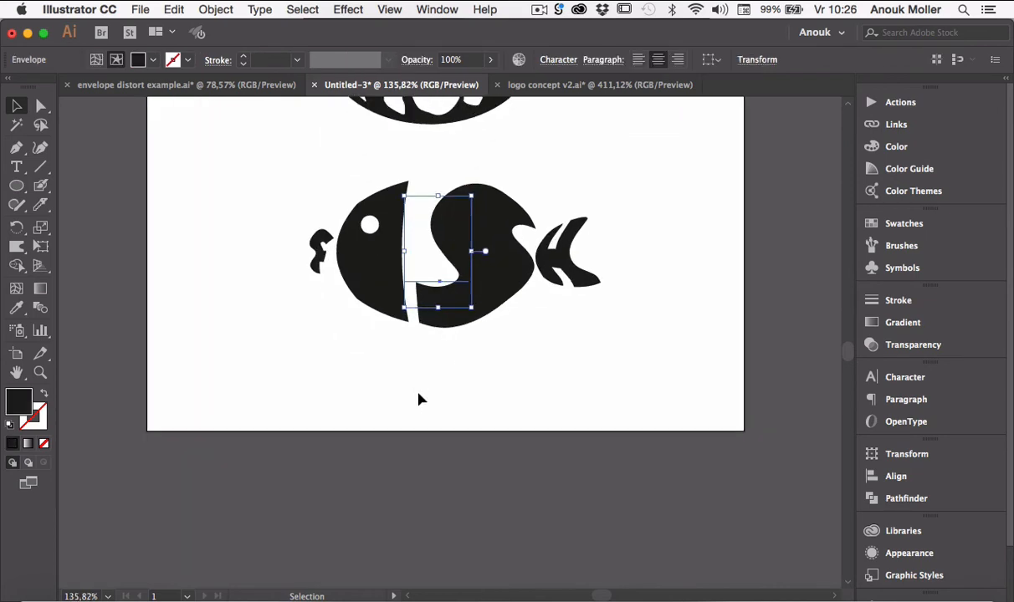
pyautogui.scroll(5, 394, 367)
pyautogui.click(305, 268)
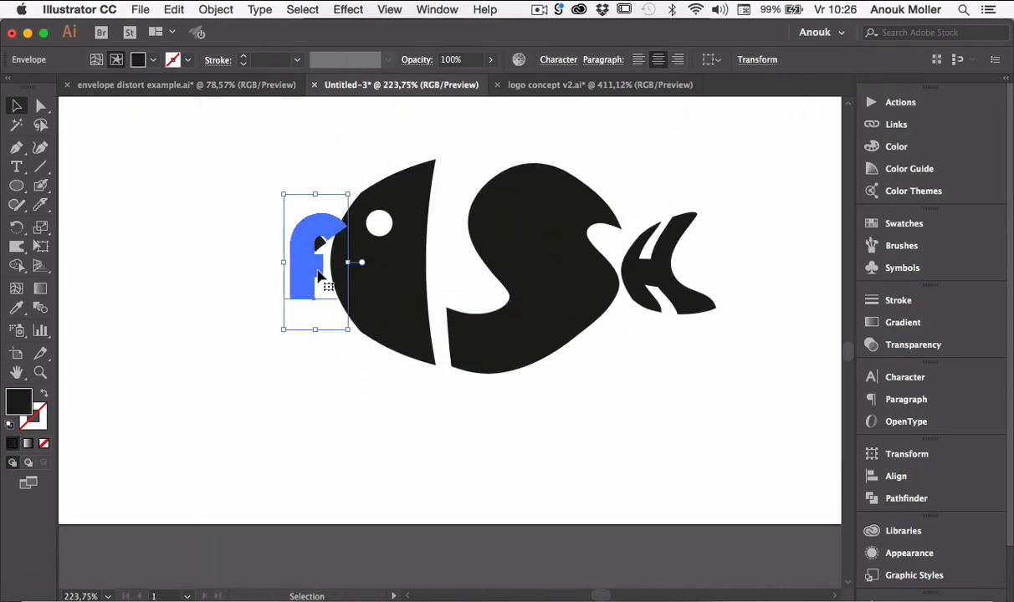
pyautogui.click(216, 10)
pyautogui.press('Escape')
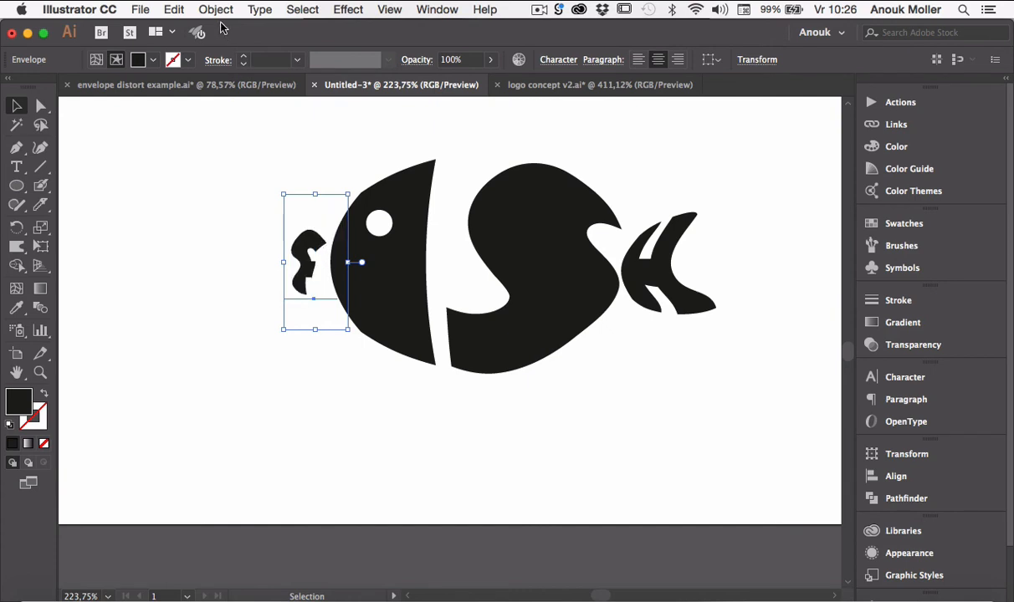
pyautogui.click(215, 9)
pyautogui.moveTo(251, 392)
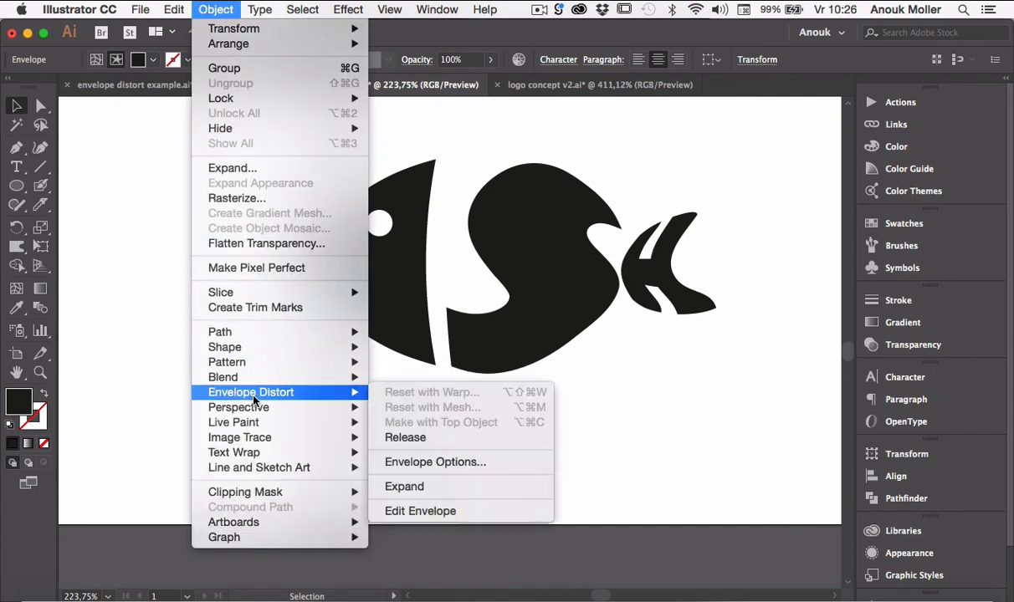
# Edit the F's envelope with Direct Selection, pulling a mesh point inward and nudging it
pyautogui.click(416, 514)
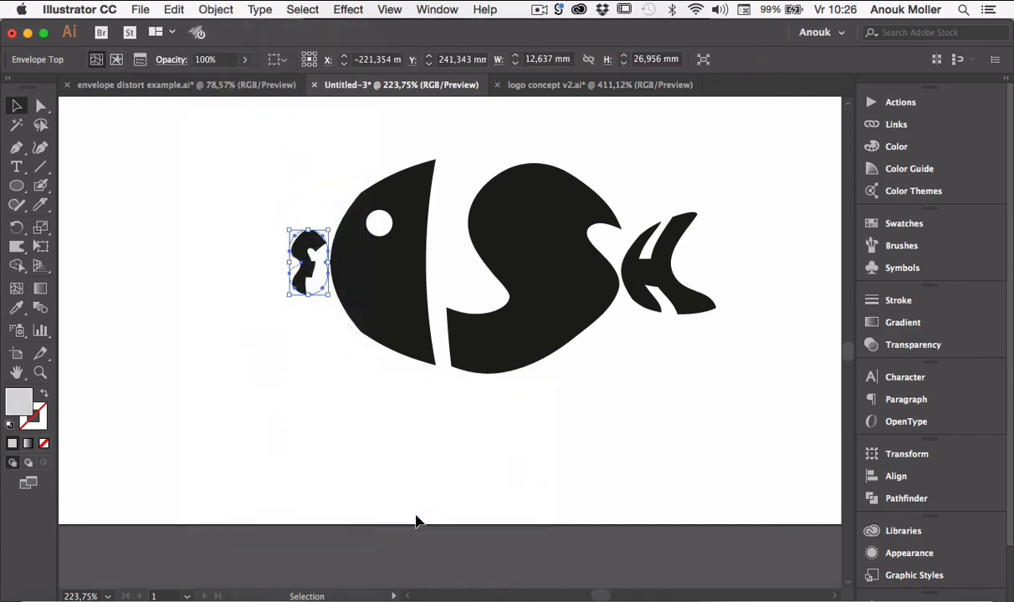
pyautogui.press('super+equal')
pyautogui.scroll(3, 263, 441)
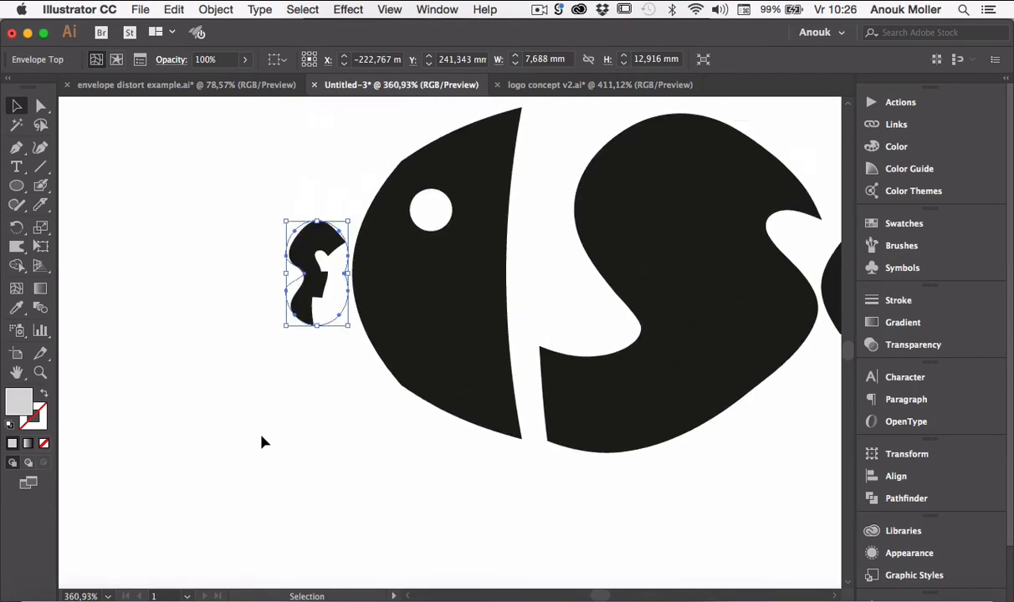
pyautogui.click(42, 107)
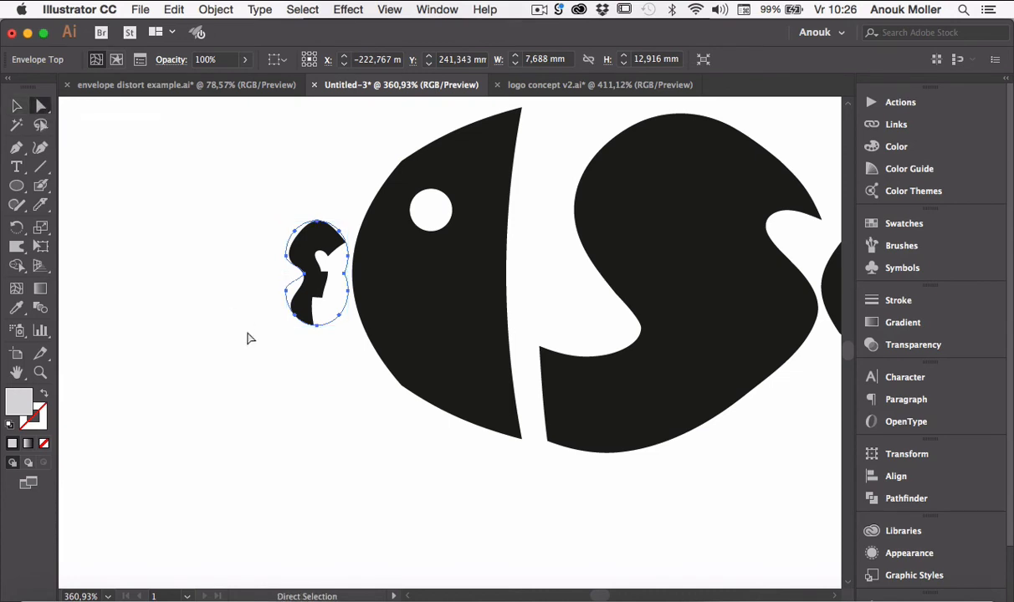
pyautogui.click(304, 272)
pyautogui.moveTo(304, 273); pyautogui.dragTo(314, 273)
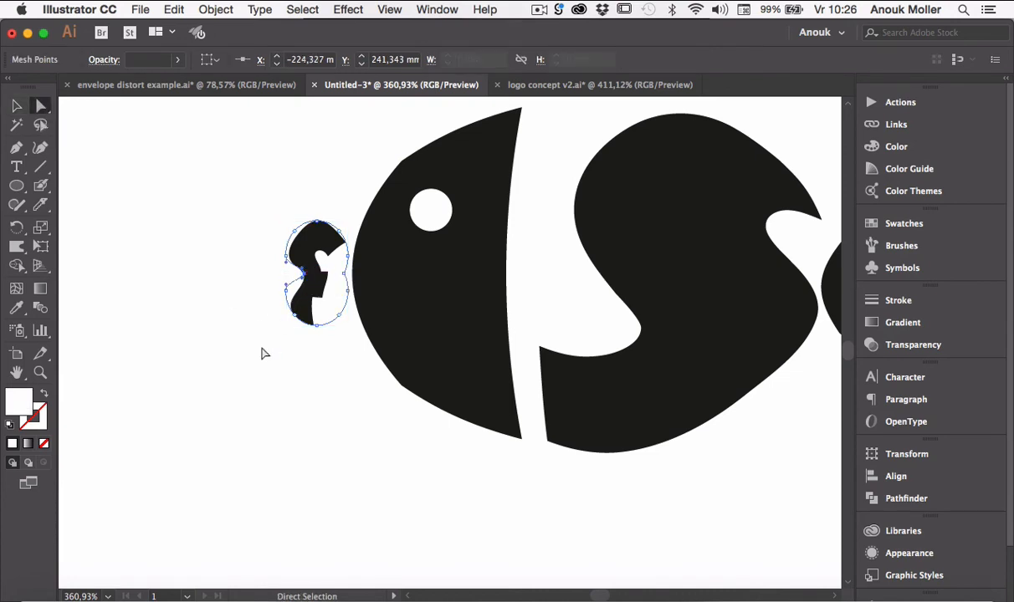
pyautogui.press('Right')
pyautogui.press('Right')
pyautogui.press('Right')
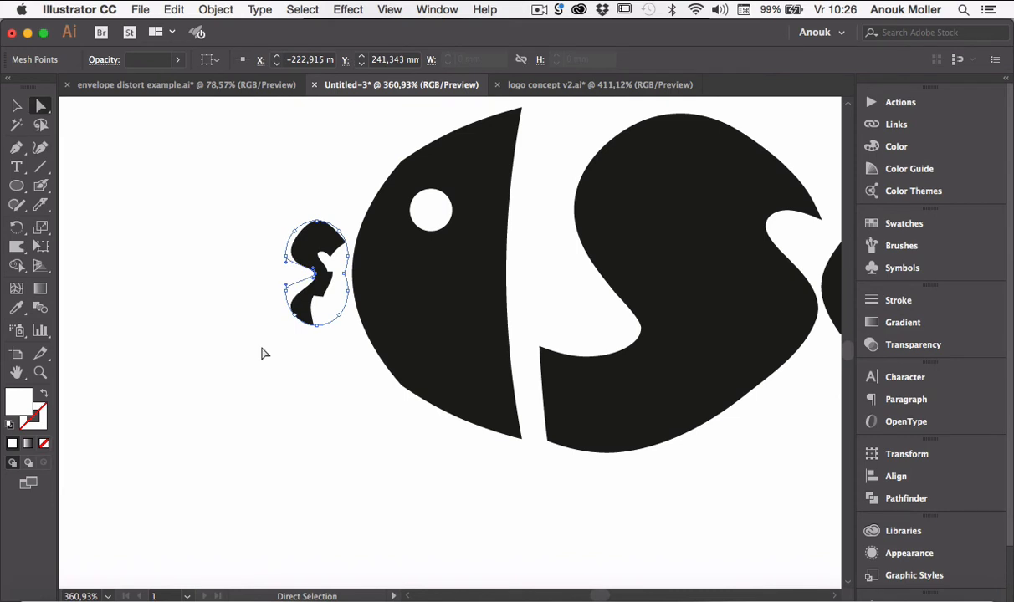
pyautogui.press('Left')
pyautogui.press('Left')
pyautogui.press('Left')
pyautogui.press('Left')
# Pull the F envelope's bottom point downward to lengthen the letter
pyautogui.moveTo(318, 330); pyautogui.dragTo(318, 341)
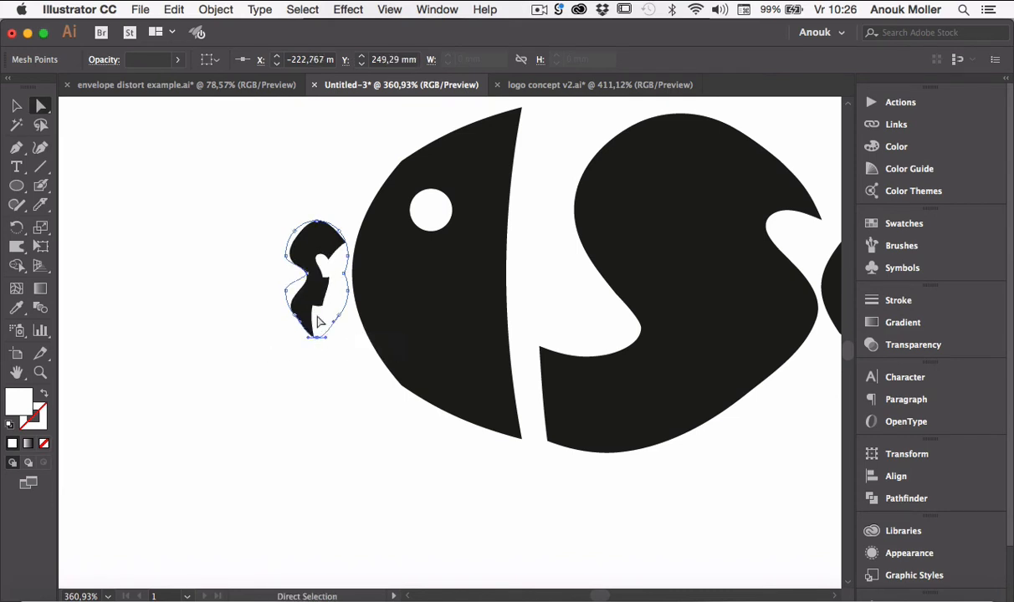
# Stretch the F's top point upward, deselect, then reselect the F with the Selection tool
pyautogui.moveTo(319, 226); pyautogui.dragTo(318, 205)
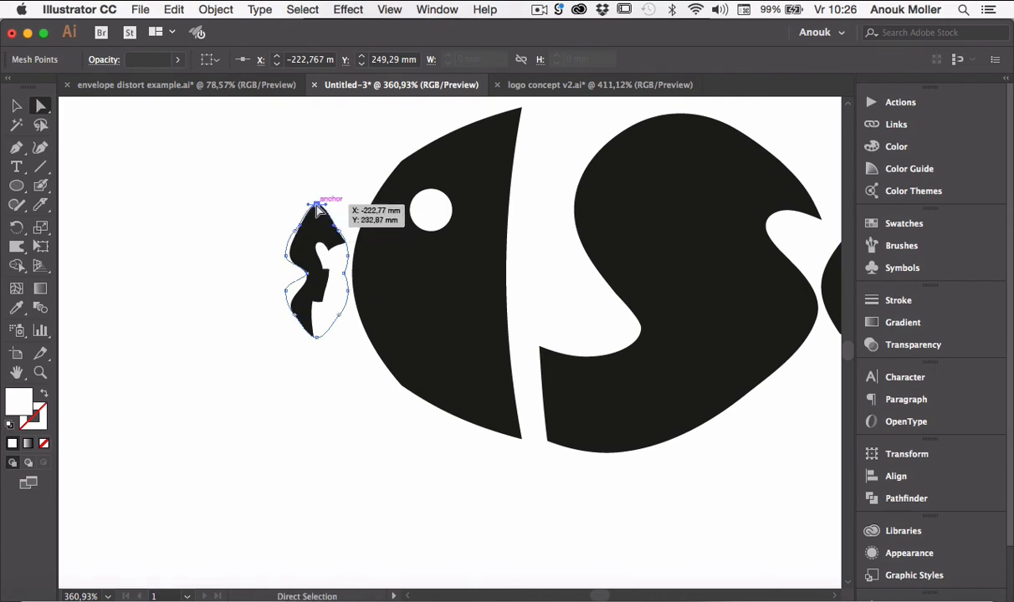
pyautogui.click(236, 356)
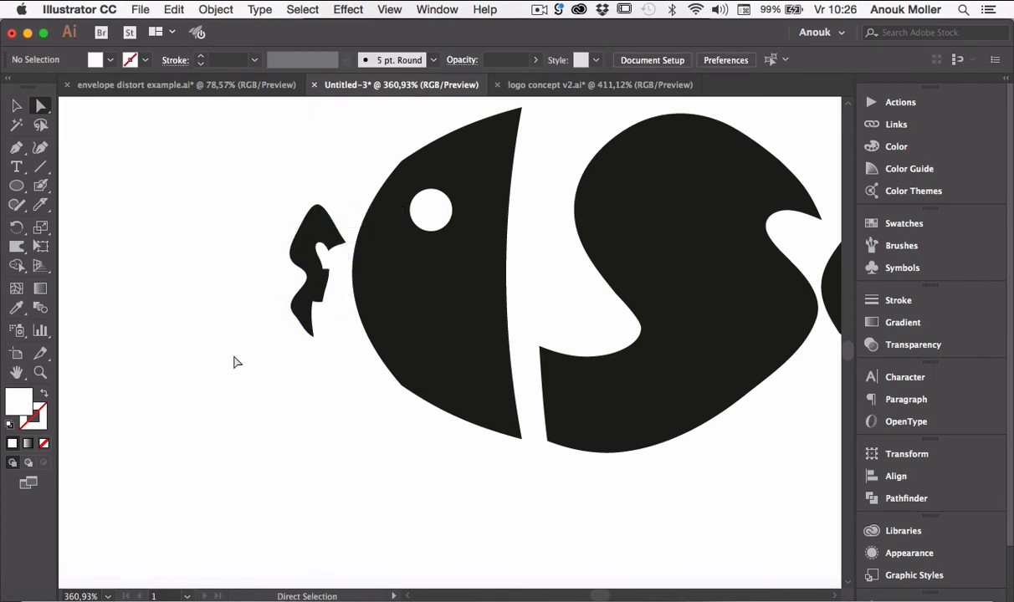
pyautogui.scroll(-3, 237, 362)
pyautogui.scroll(-2, 237, 362)
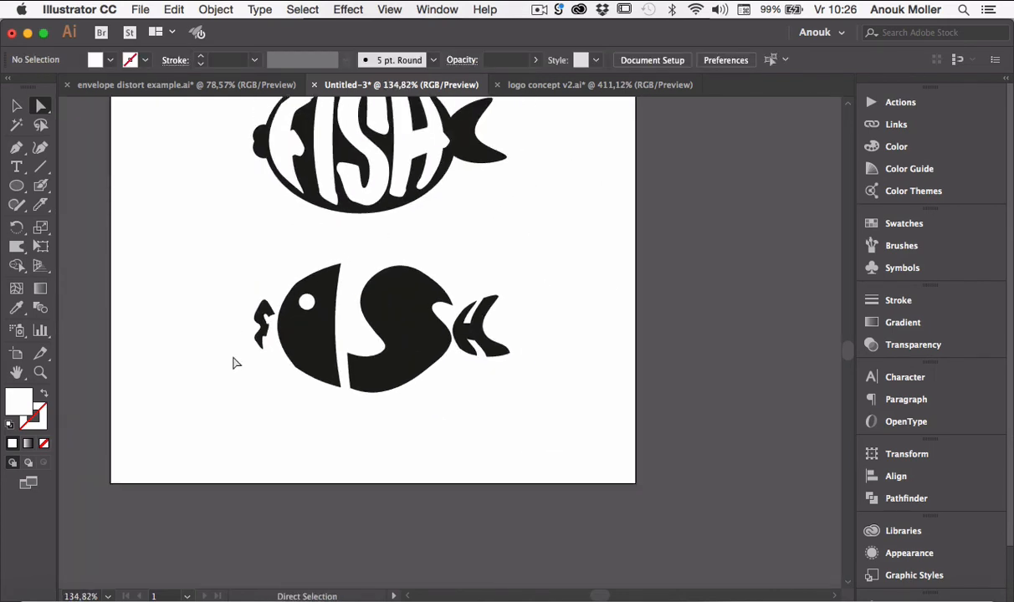
pyautogui.scroll(2, 237, 363)
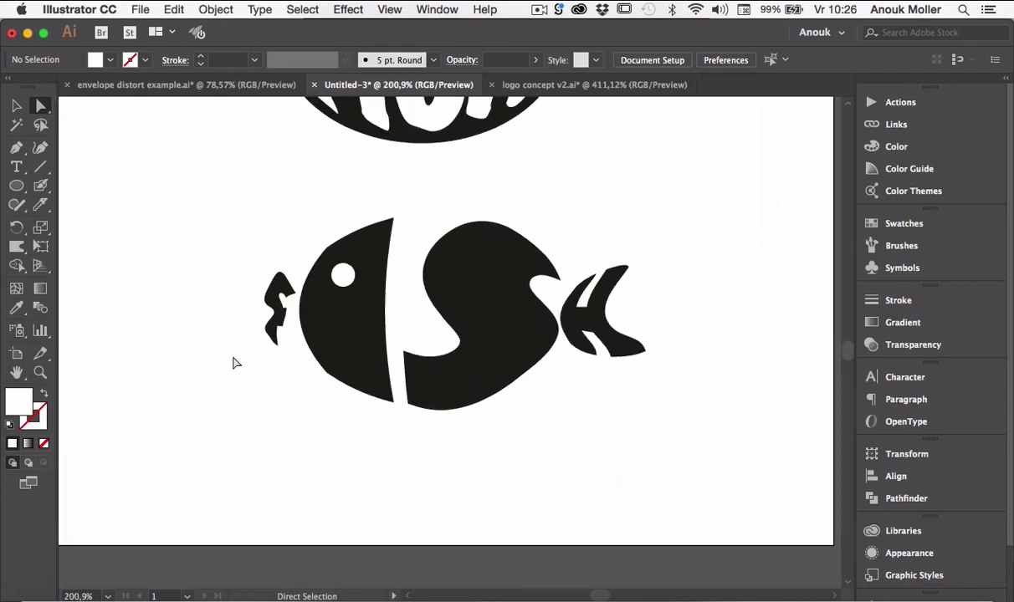
pyautogui.click(288, 322)
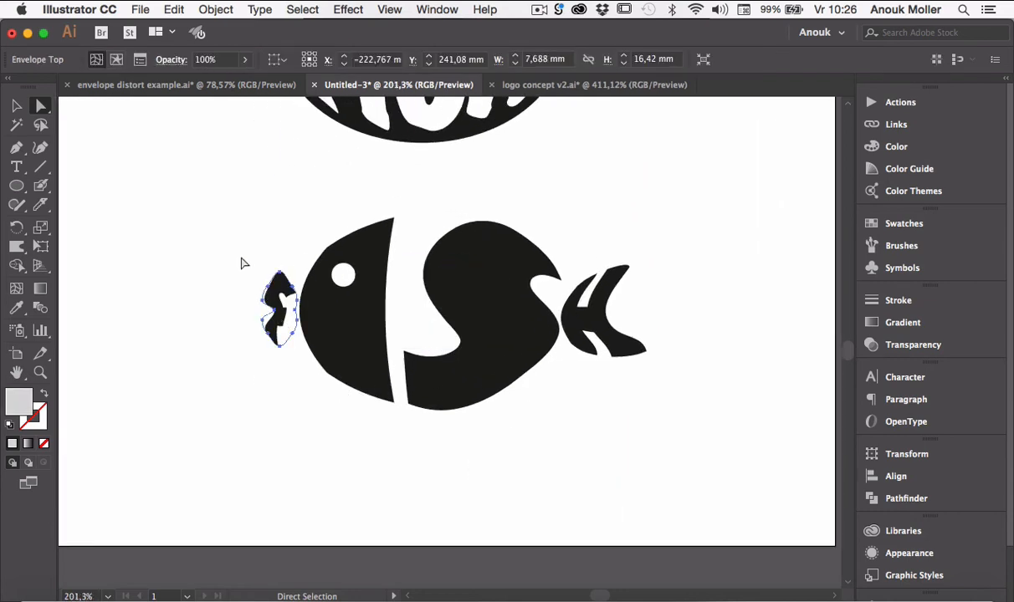
pyautogui.click(17, 105)
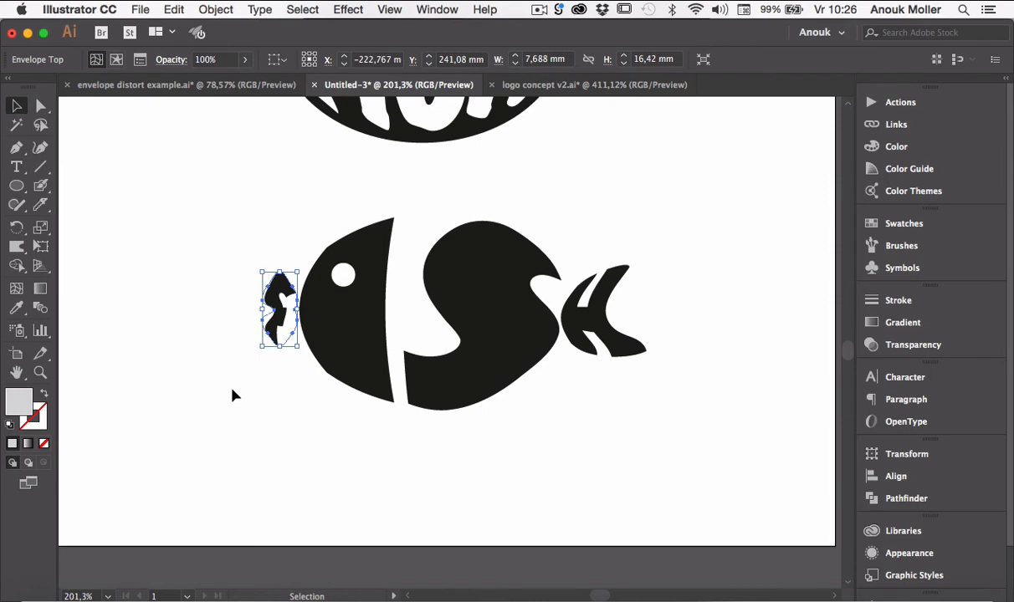
# Nudge the F right, deselect, and undo/redo to compare the change
pyautogui.press('Right')
pyautogui.press('Right')
pyautogui.press('Right')
pyautogui.click(339, 434)
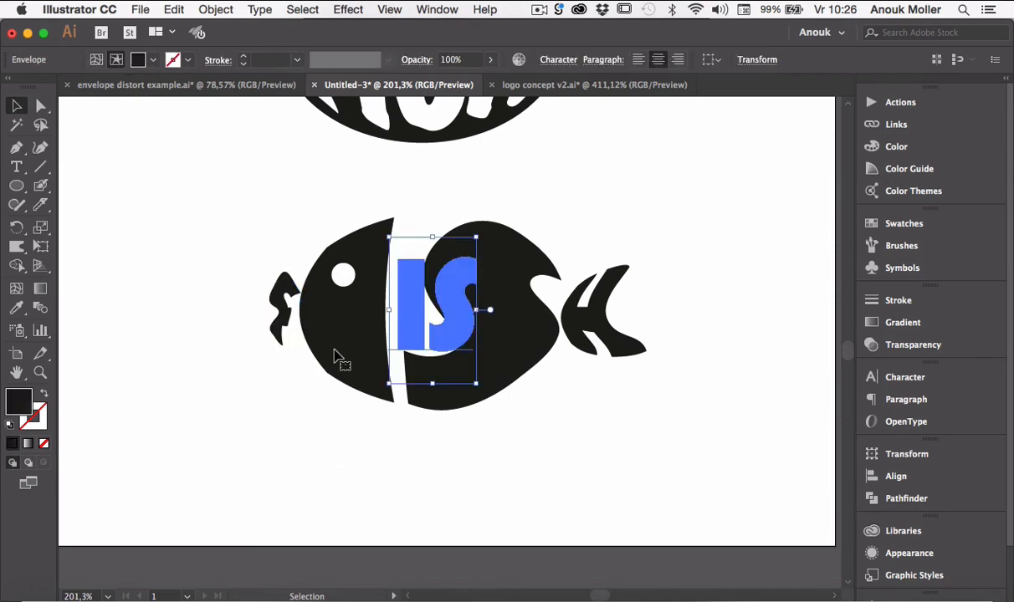
pyautogui.press('super+z')
pyautogui.press('super+shift+z')
pyautogui.press('super+z')
pyautogui.press('super+shift+z')
# Isolate the IS envelope text and convert it to outlines via Type > Create Outlines
pyautogui.doubleClick(455, 305)
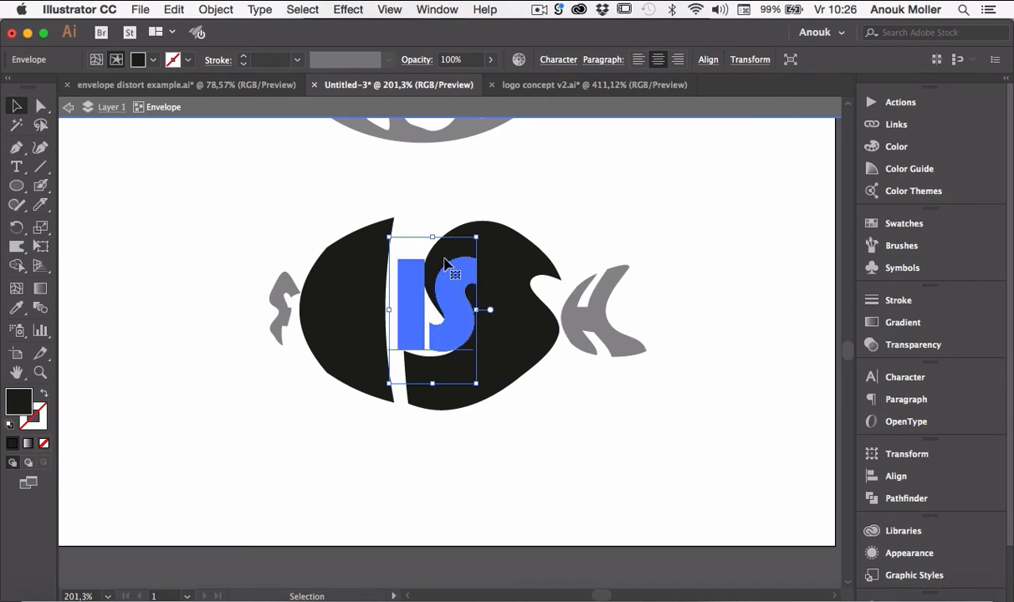
pyautogui.press('x')
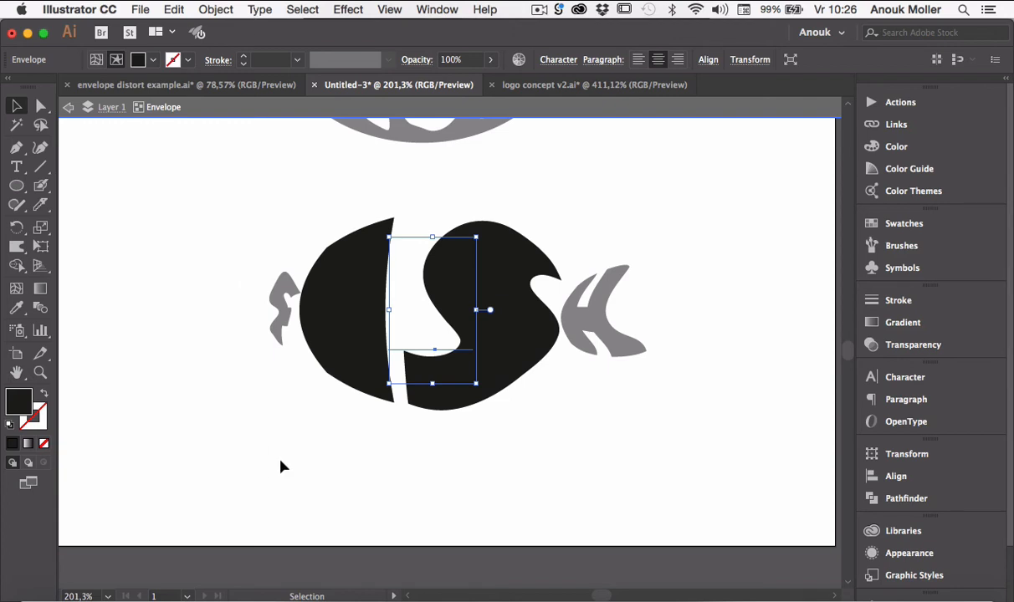
pyautogui.press('cmd+z')
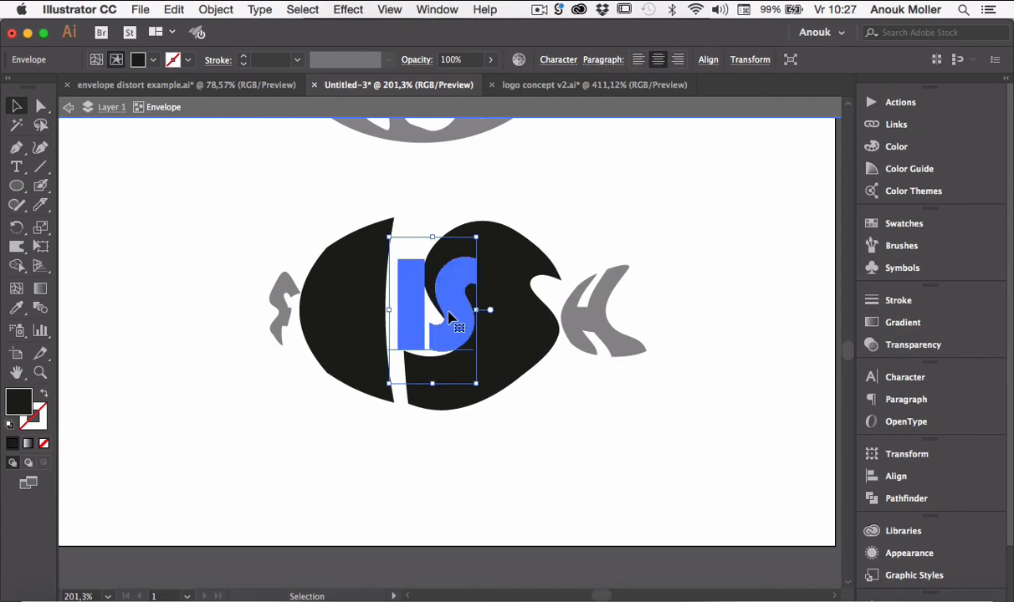
pyautogui.click(449, 316)
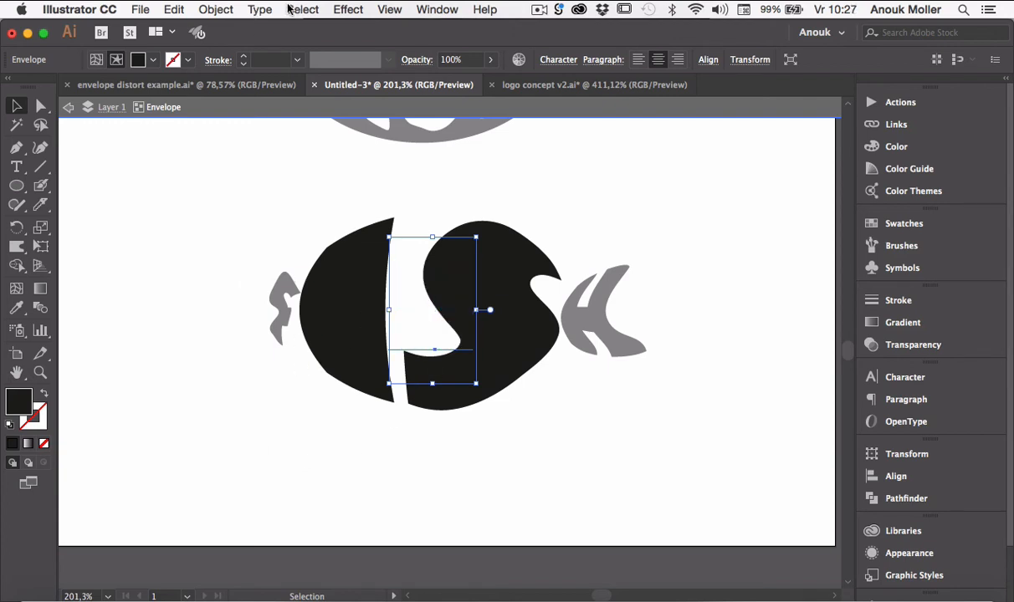
pyautogui.click(259, 9)
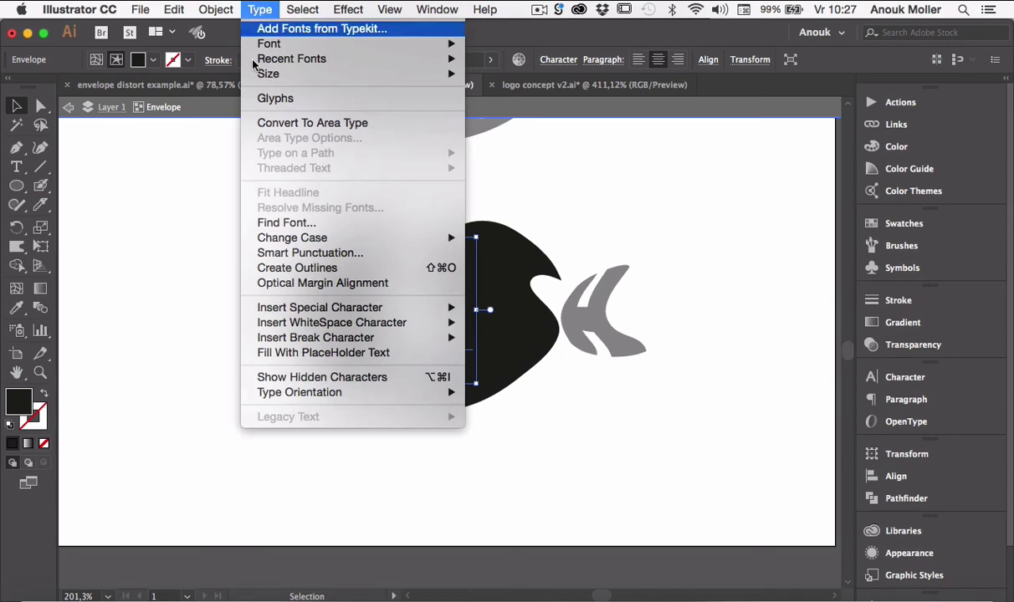
pyautogui.click(297, 267)
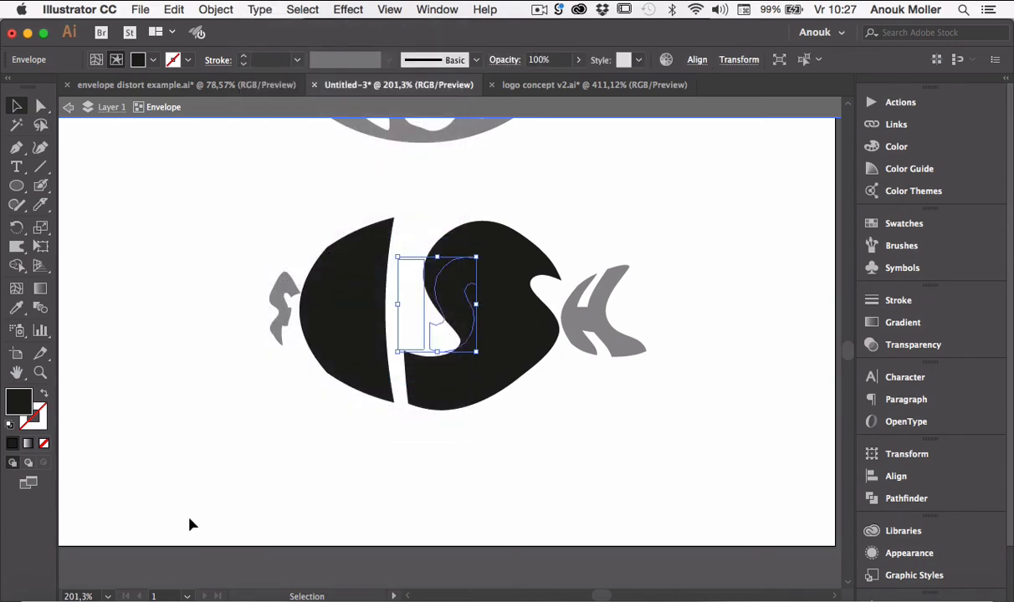
pyautogui.scroll(2, 191, 524)
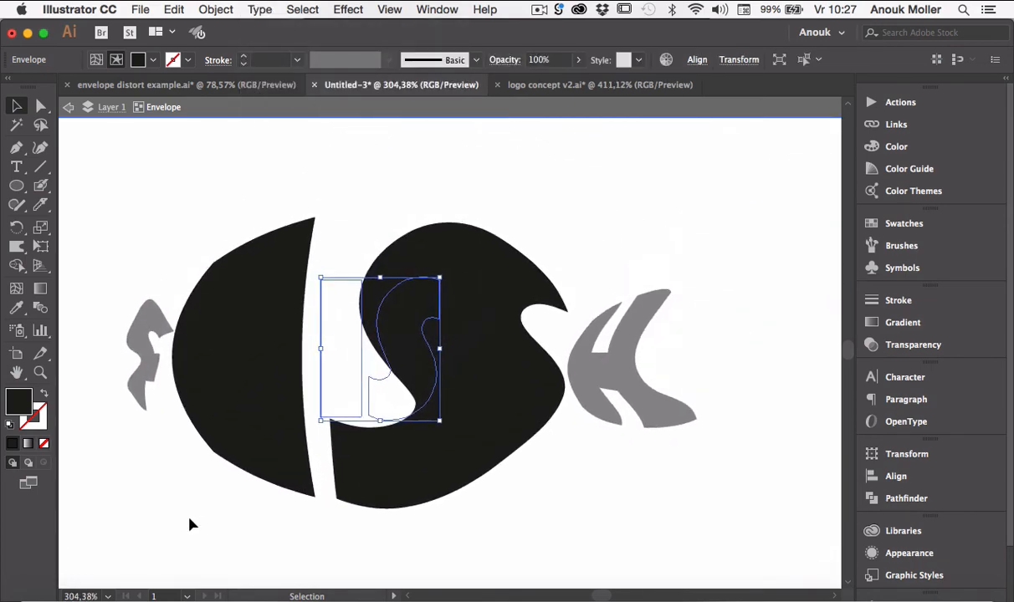
# With Direct Selection, nudge an anchor on the S's inner curve slightly left, then deselect
pyautogui.click(40, 107)
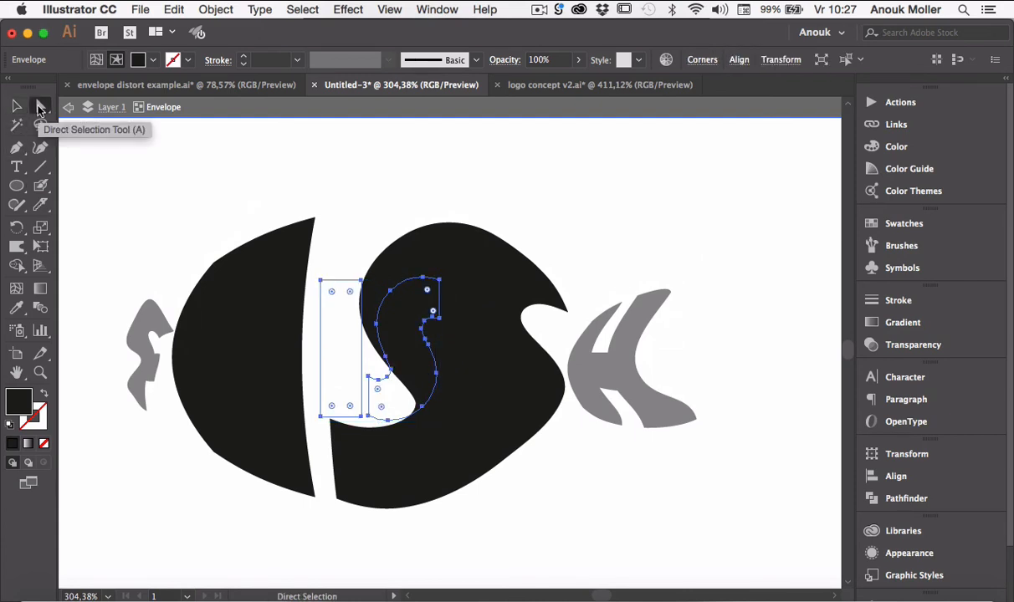
pyautogui.click(390, 293)
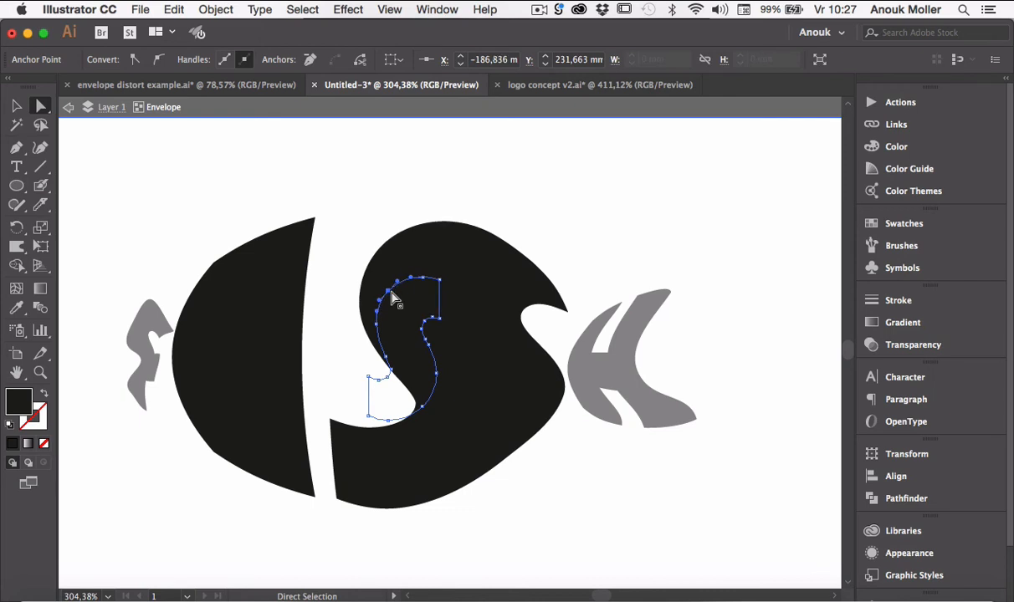
pyautogui.press('Left')
pyautogui.press('Left')
pyautogui.press('Left')
pyautogui.press('Left')
pyautogui.press('Left')
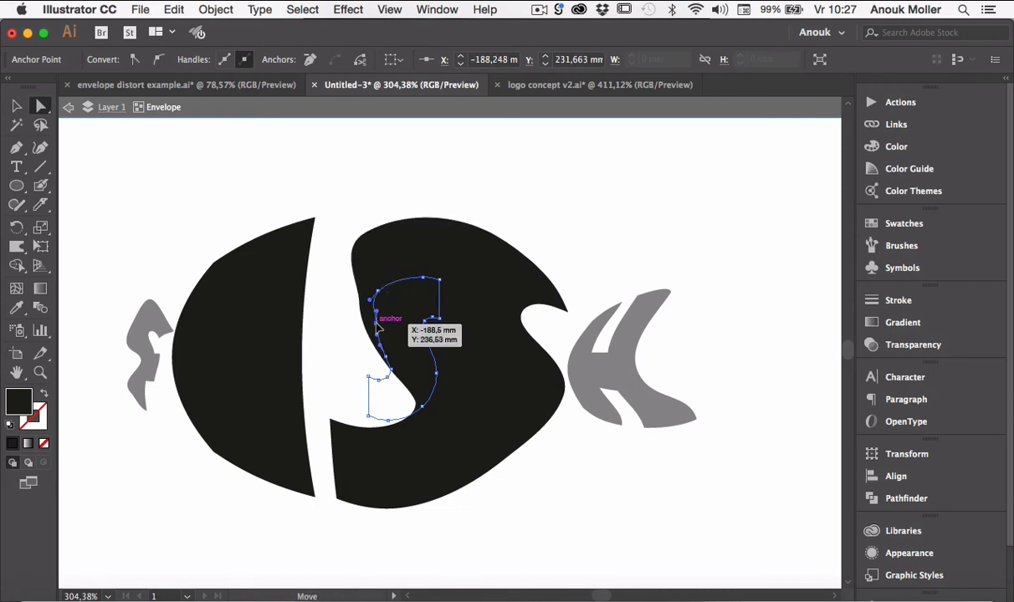
pyautogui.moveTo(379, 329); pyautogui.dragTo(373, 328)
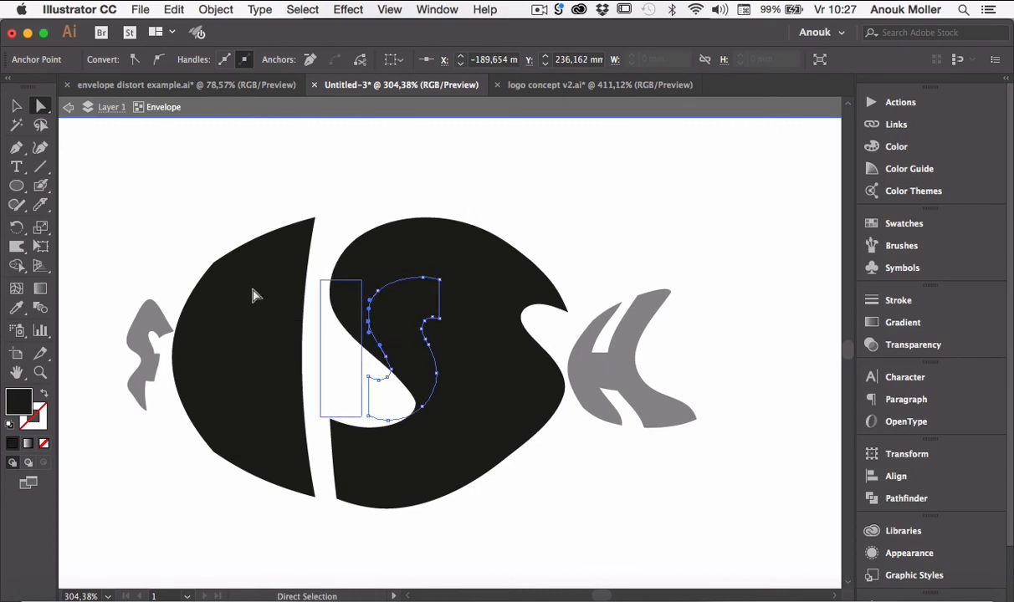
pyautogui.click(482, 536)
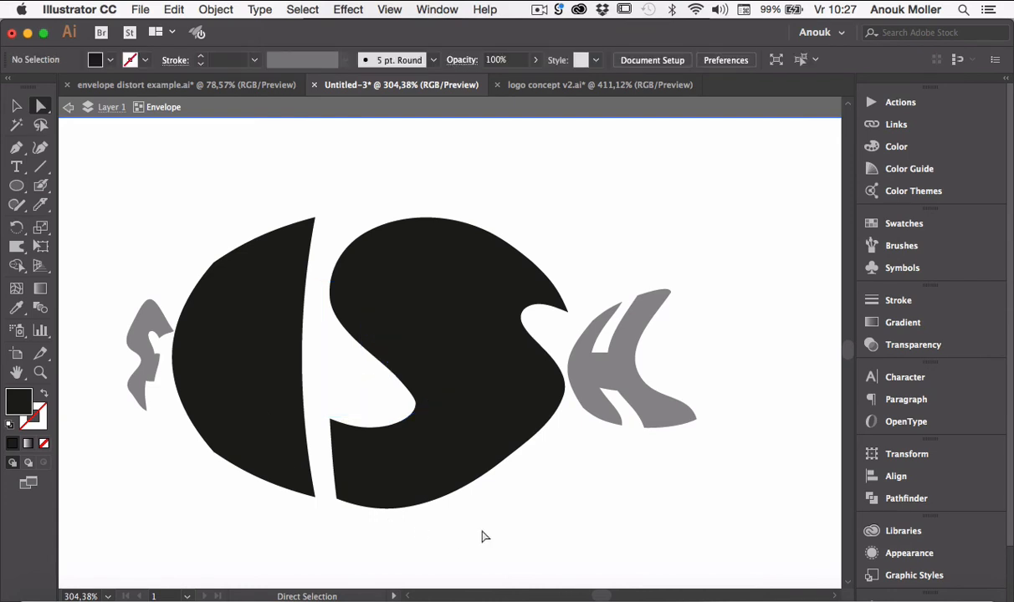
pyautogui.scroll(-3, 482, 536)
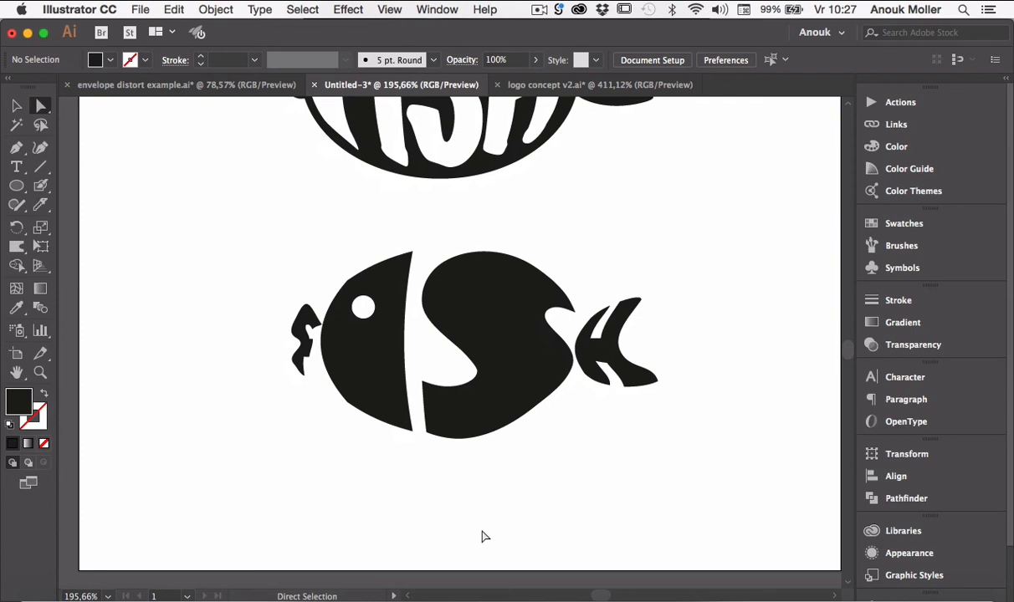
# Switch to the envelope distort example document showing BICYCLE MAYOR
pyautogui.click(452, 368)
pyautogui.moveTo(493, 401); pyautogui.dragTo(289, 480)
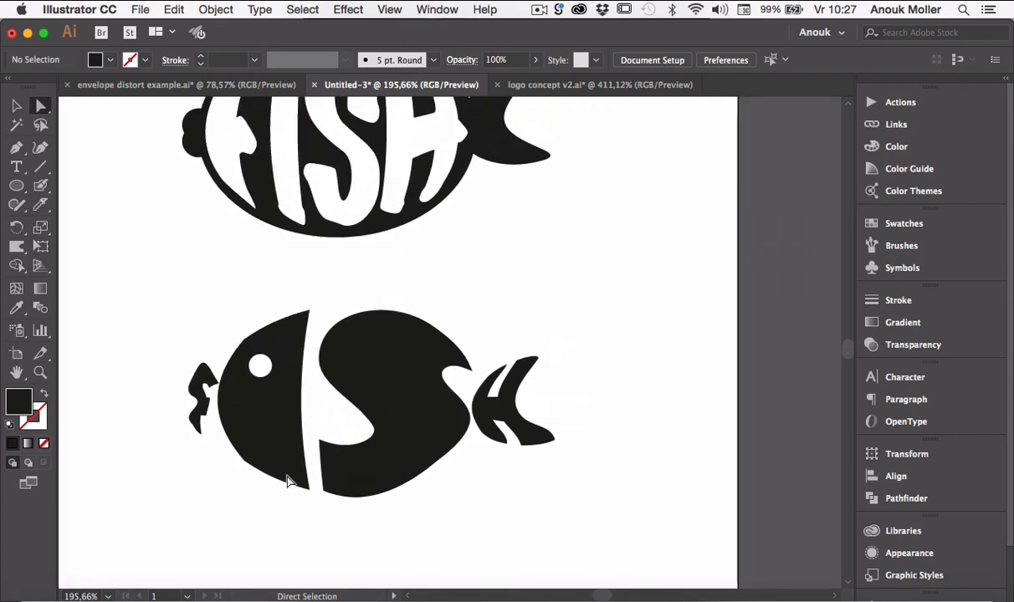
pyautogui.press('Escape')
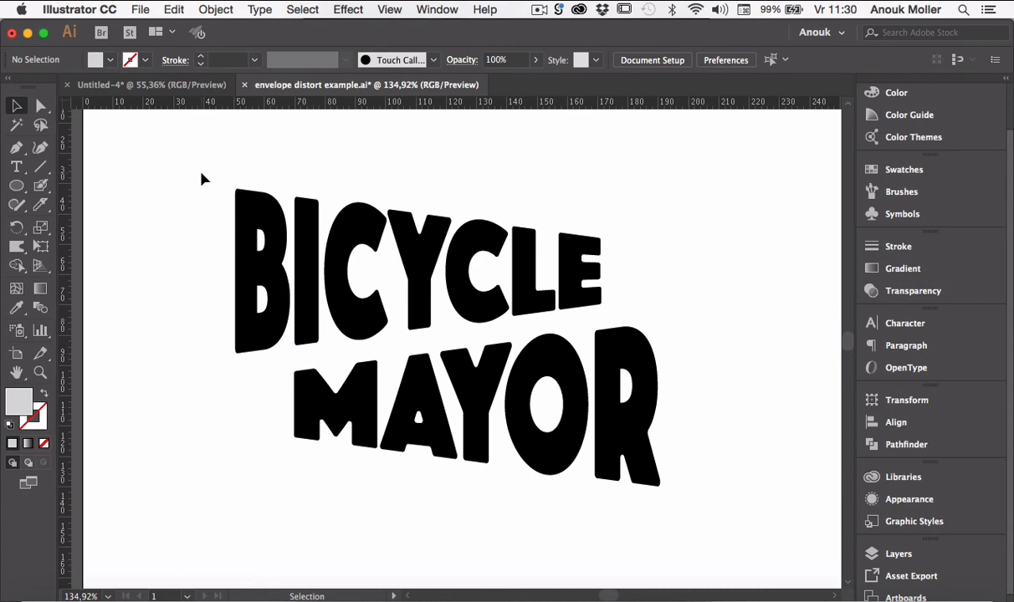
# Select BICYCLE and add MAYOR, briefly viewing their anchors before returning to the Selection tool
pyautogui.moveTo(213, 182); pyautogui.dragTo(572, 356)
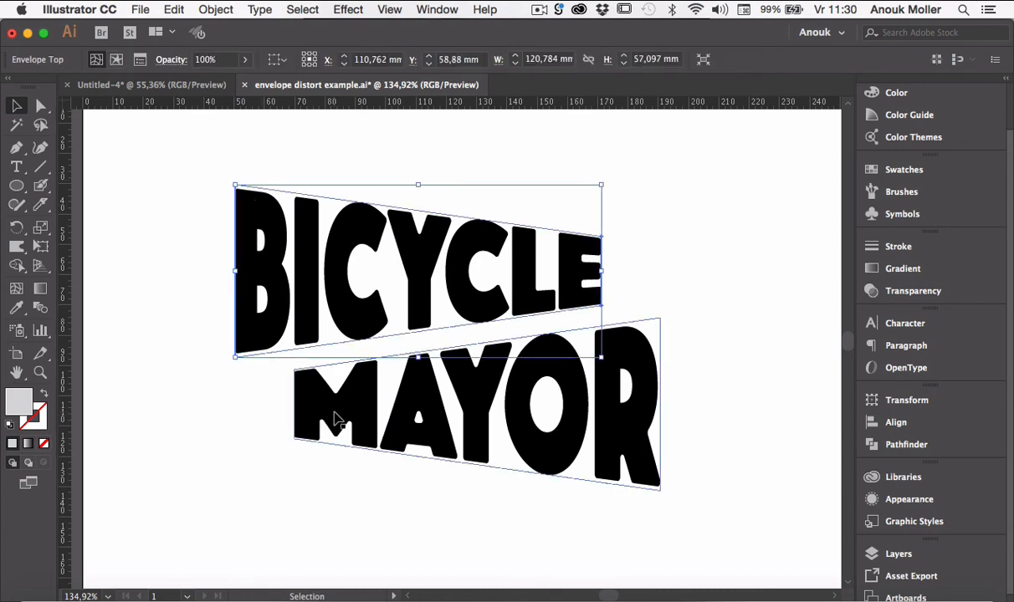
pyautogui.keyDown('shift'); pyautogui.click(332, 425); pyautogui.keyUp('shift')
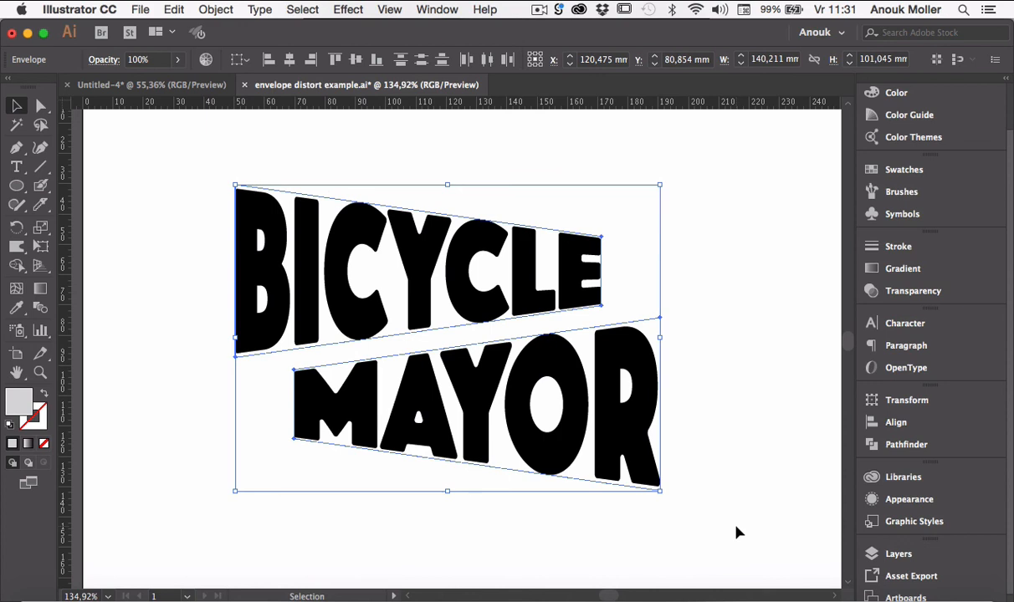
pyautogui.press('a')
pyautogui.press('v')
# Create a new layer in the Layers panel and paste a copy of BICYCLE MAYOR onto it
pyautogui.click(898, 554)
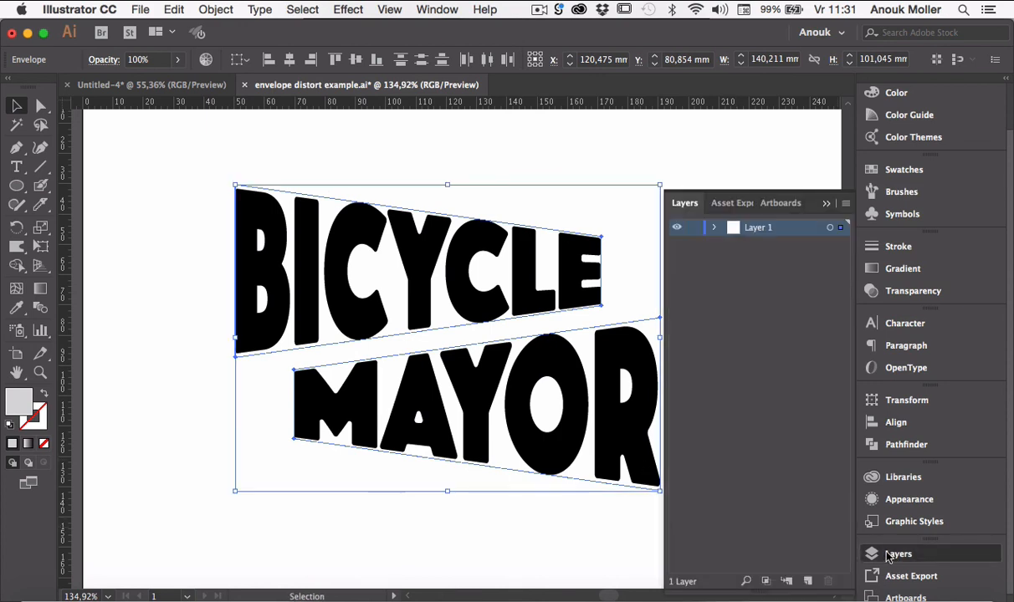
pyautogui.click(808, 581)
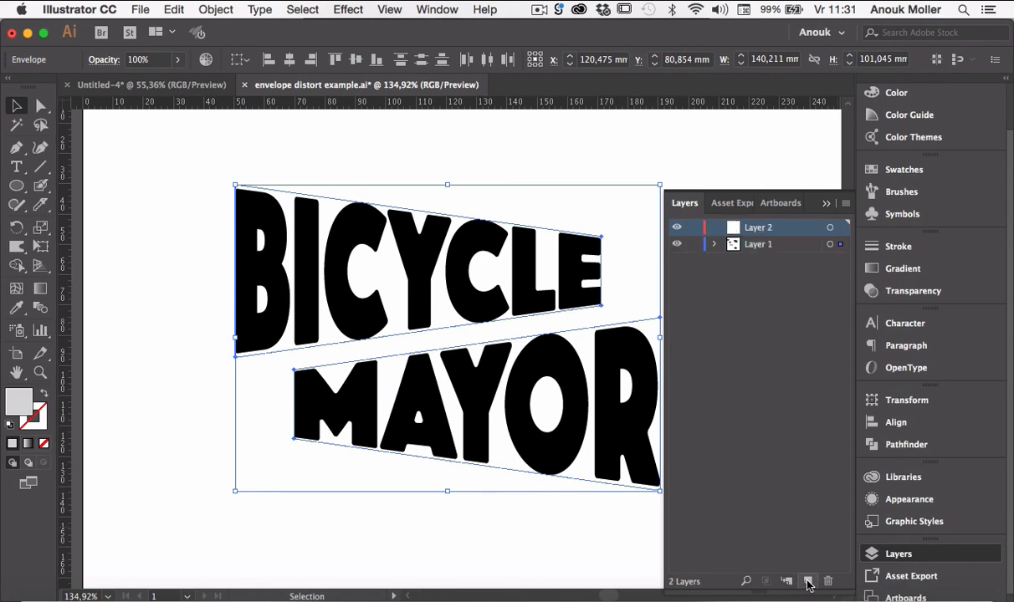
pyautogui.press('super+c')
pyautogui.press('super+v')
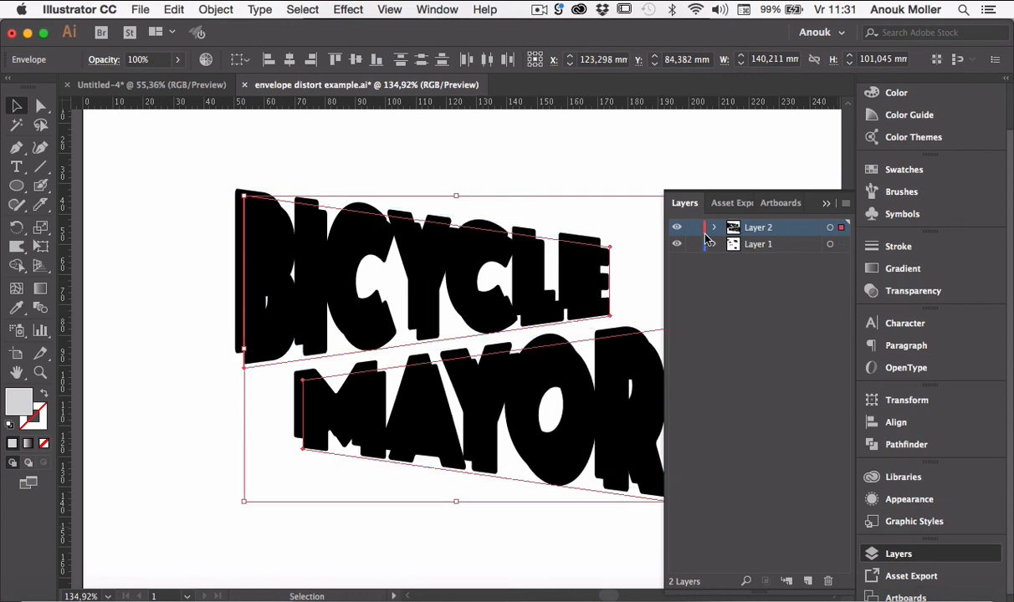
pyautogui.press('super+shift+a')
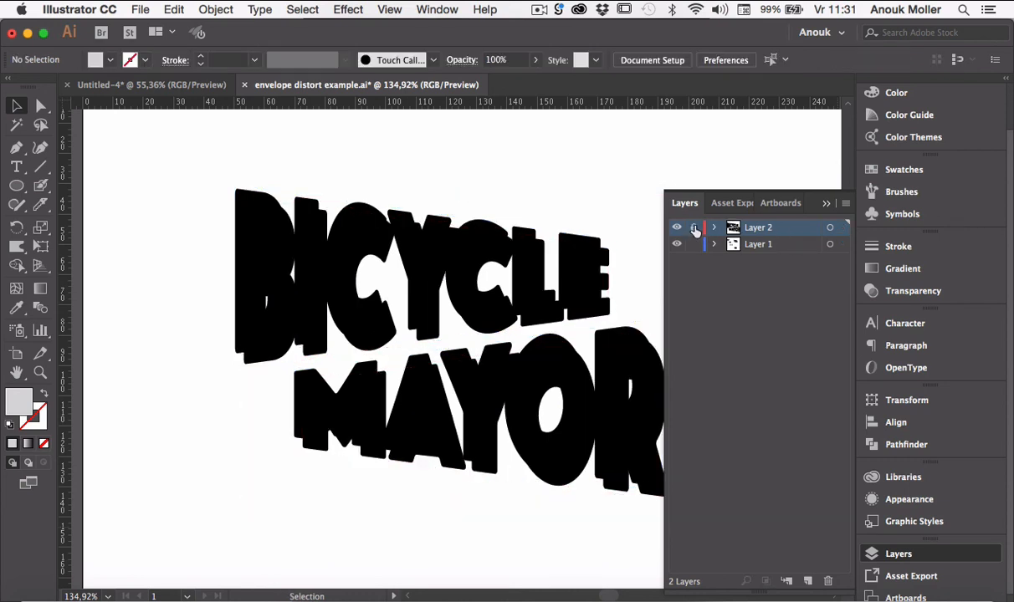
# Lock and hide the copy layer, rename it 'original', and move Layer 1 above it
pyautogui.click(676, 227)
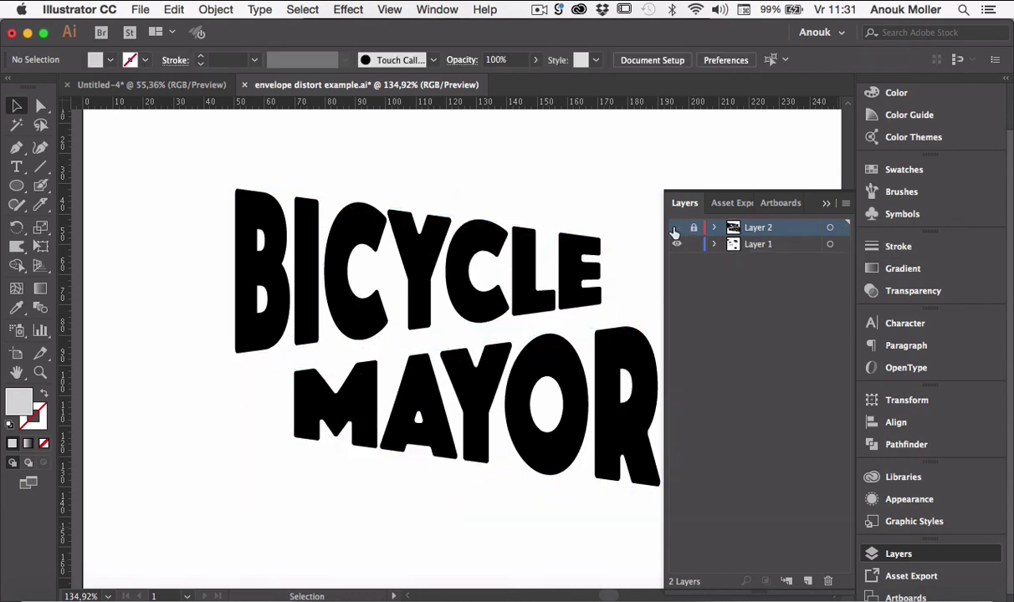
pyautogui.doubleClick(763, 229)
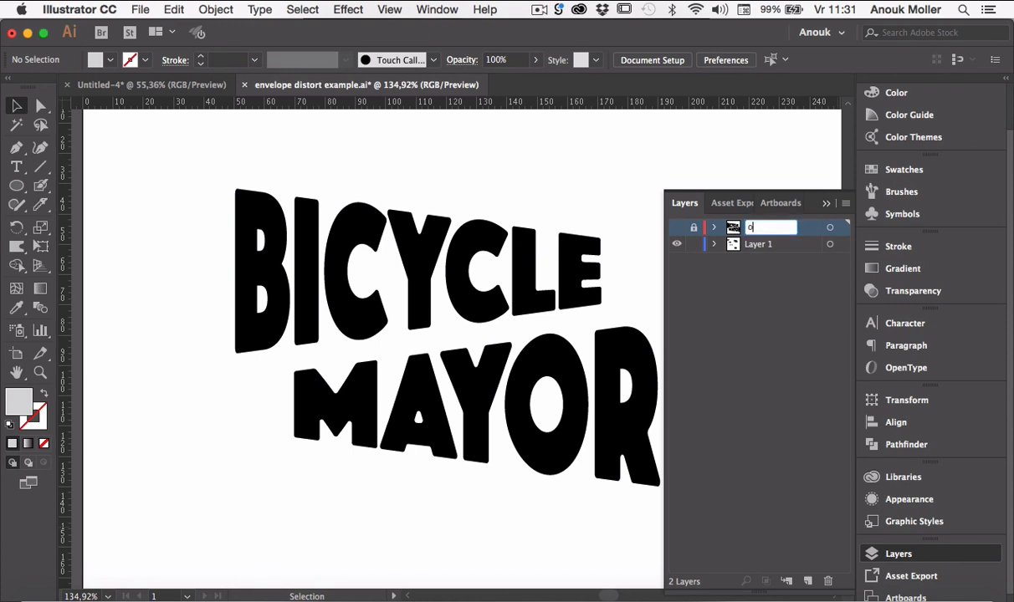
pyautogui.write('original')
pyautogui.press('Return')
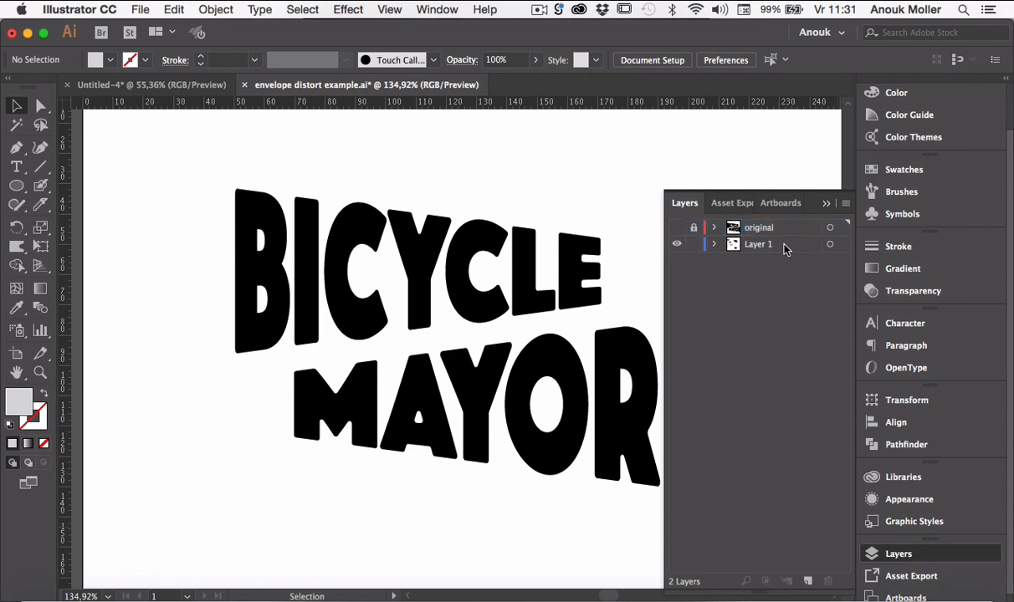
pyautogui.moveTo(785, 248); pyautogui.dragTo(778, 219)
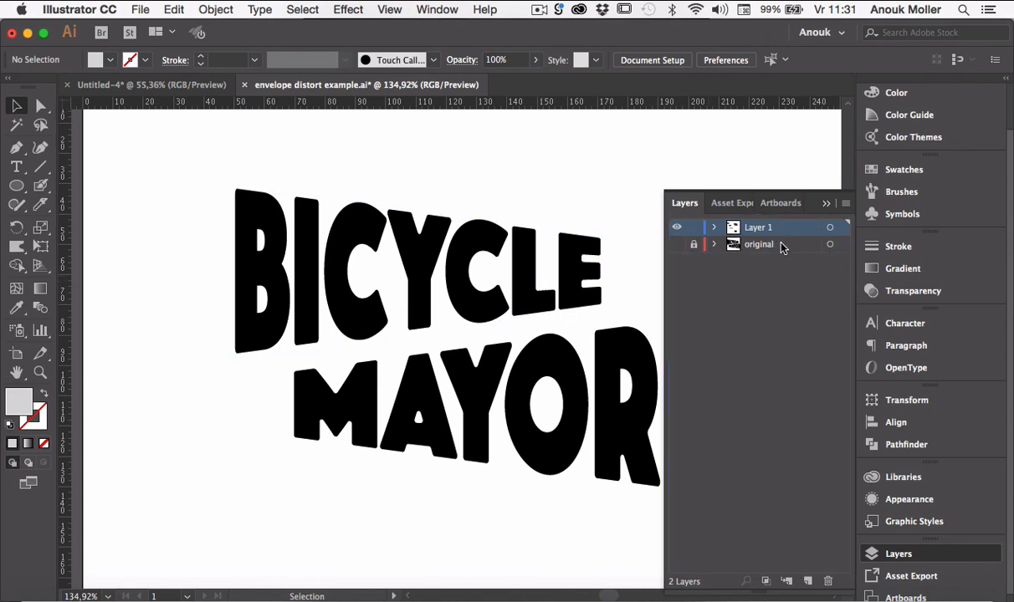
# Select both BICYCLE and MAYOR envelopes and expand them into ordinary paths
pyautogui.click(825, 202)
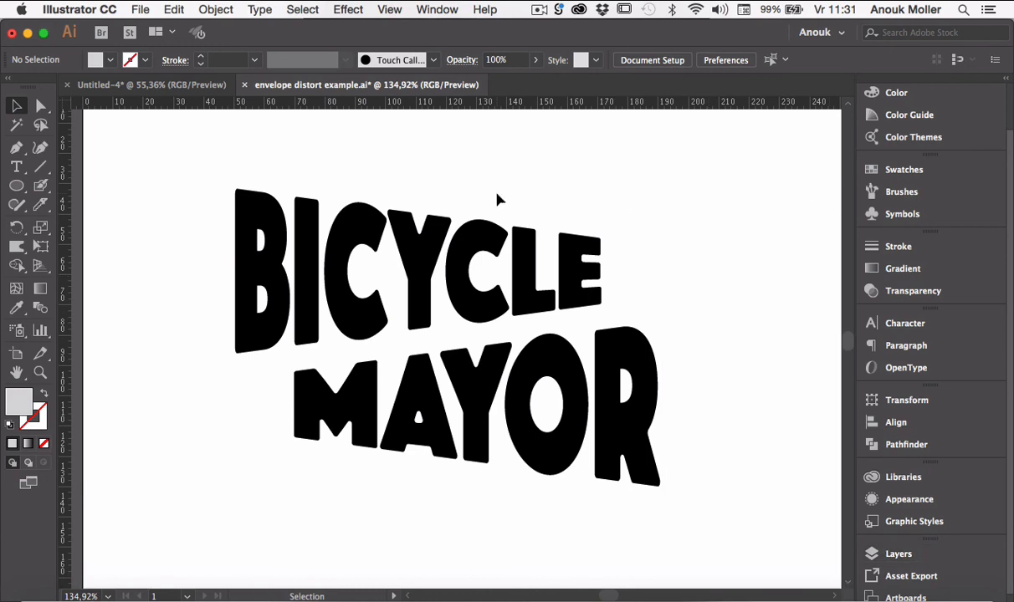
pyautogui.moveTo(222, 184); pyautogui.dragTo(421, 418)
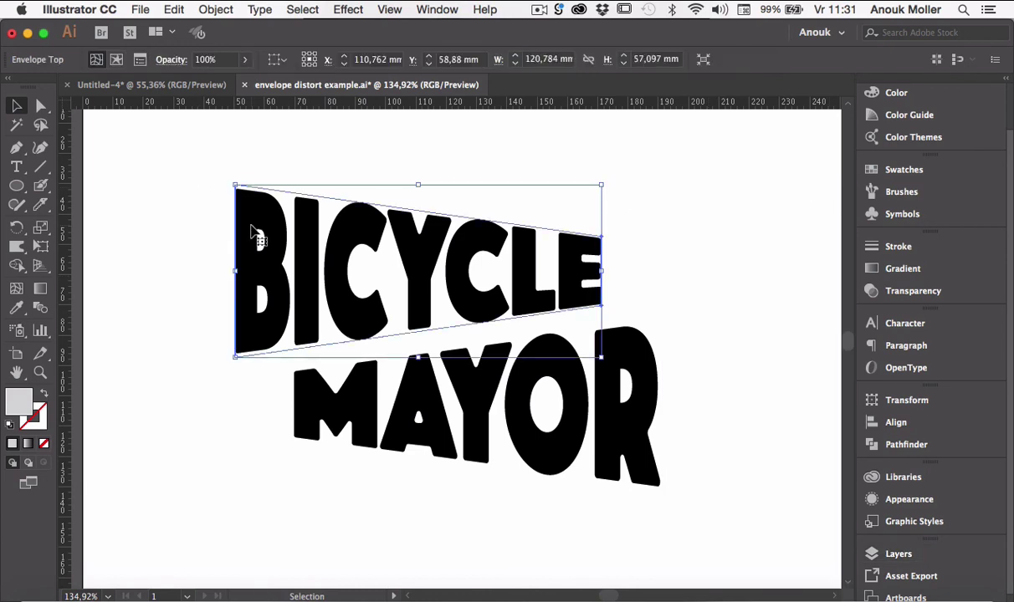
pyautogui.keyDown('shift'); pyautogui.click(399, 393); pyautogui.keyUp('shift')
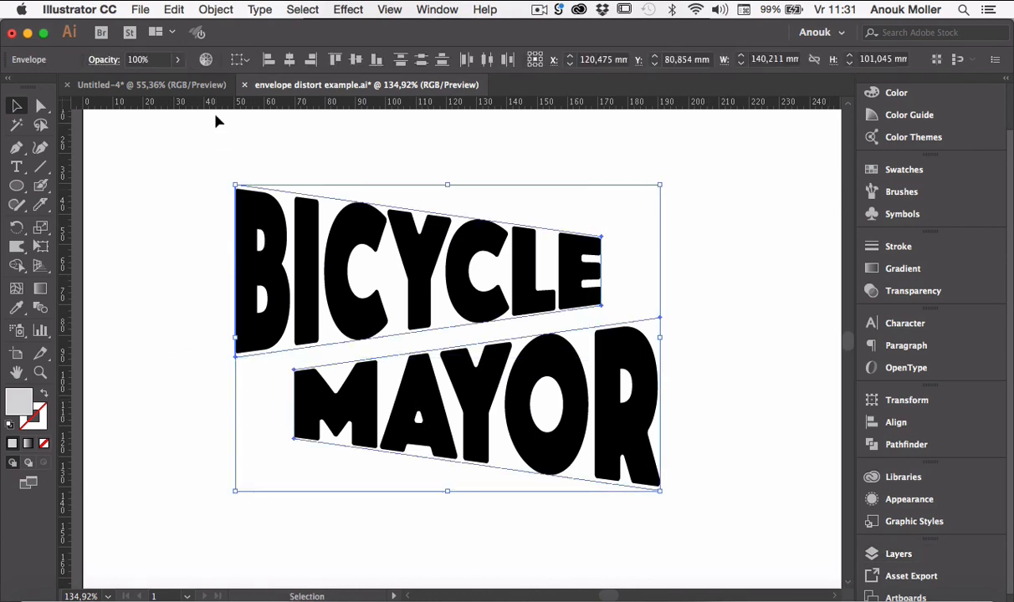
pyautogui.click(216, 9)
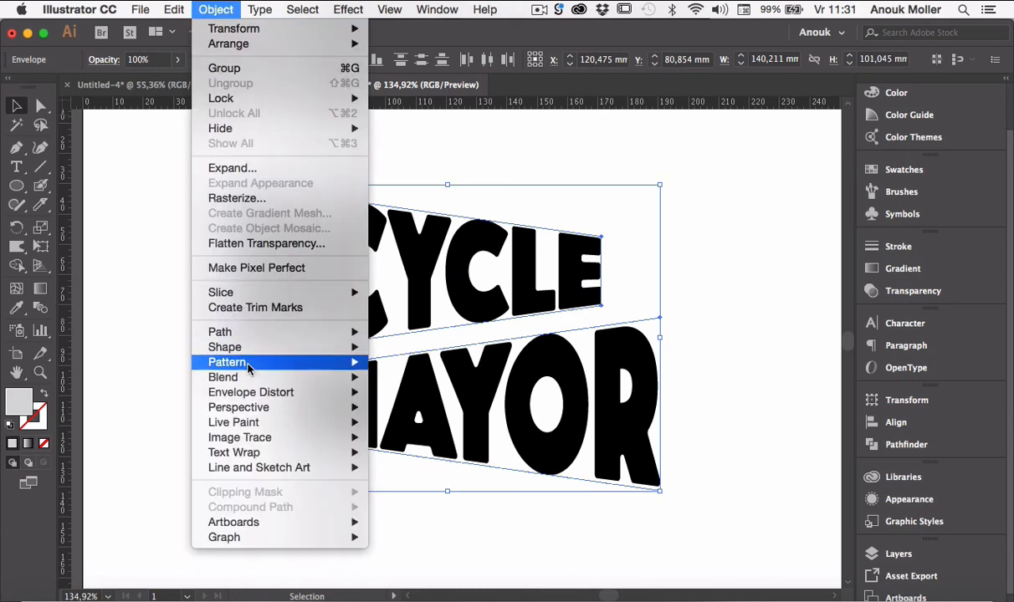
pyautogui.moveTo(251, 392)
pyautogui.click(430, 489)
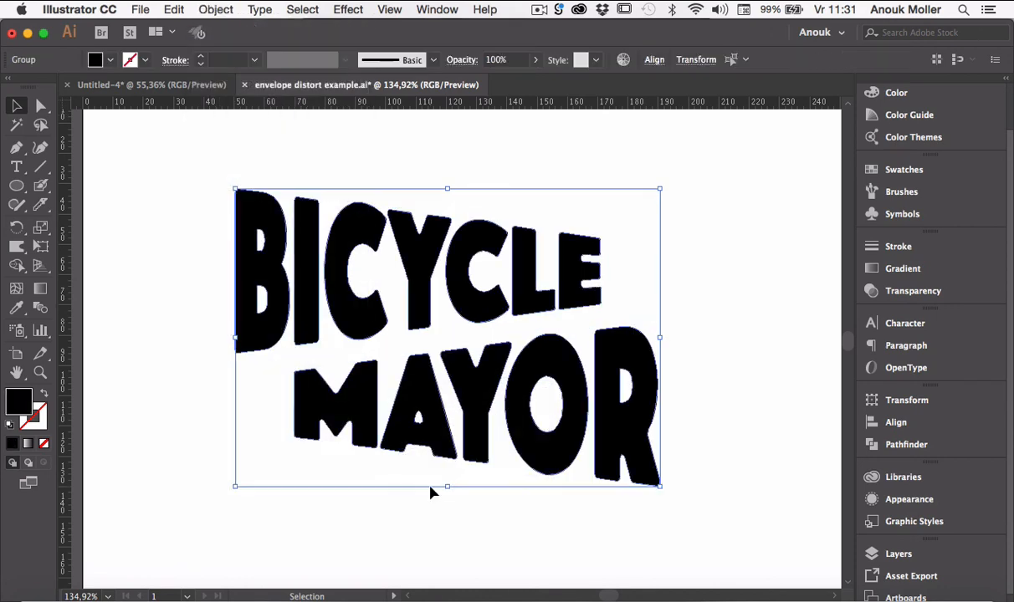
# Inspect the expanded letters' anchor points with Direct Selection, selecting the A of MAYOR
pyautogui.click(400, 532)
pyautogui.click(276, 330)
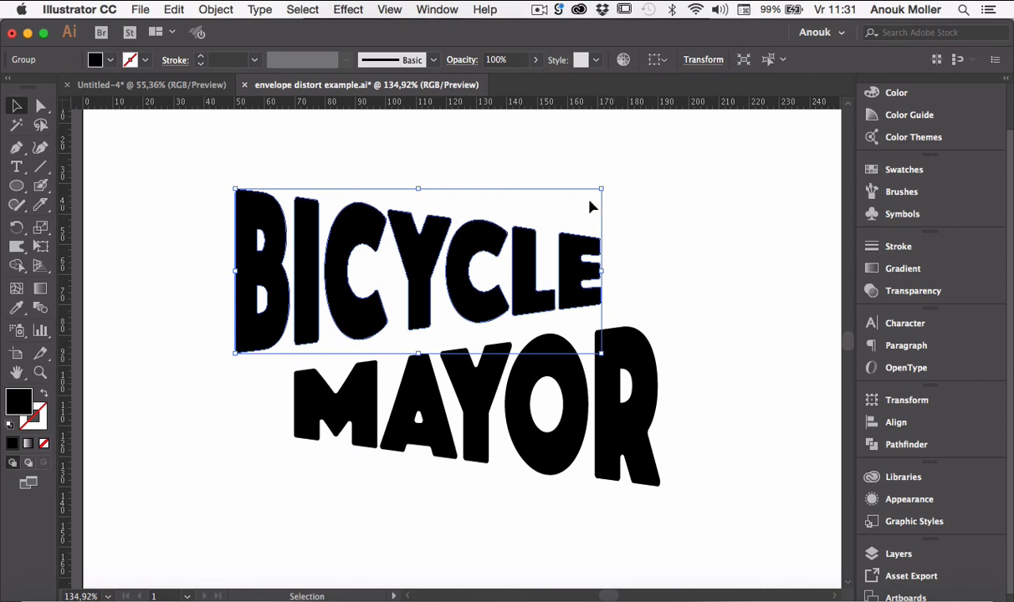
pyautogui.click(41, 105)
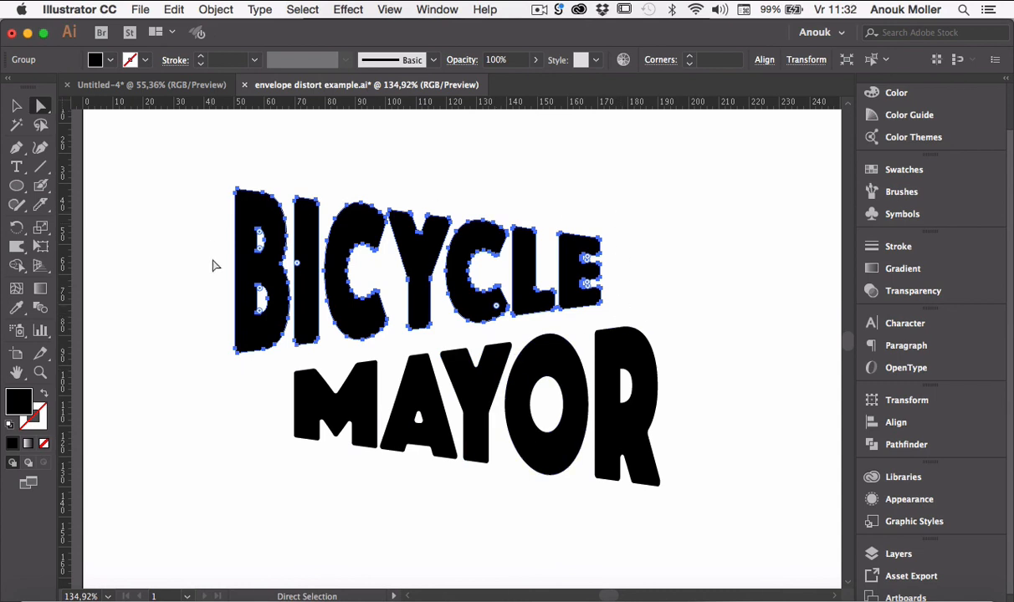
pyautogui.click(422, 388)
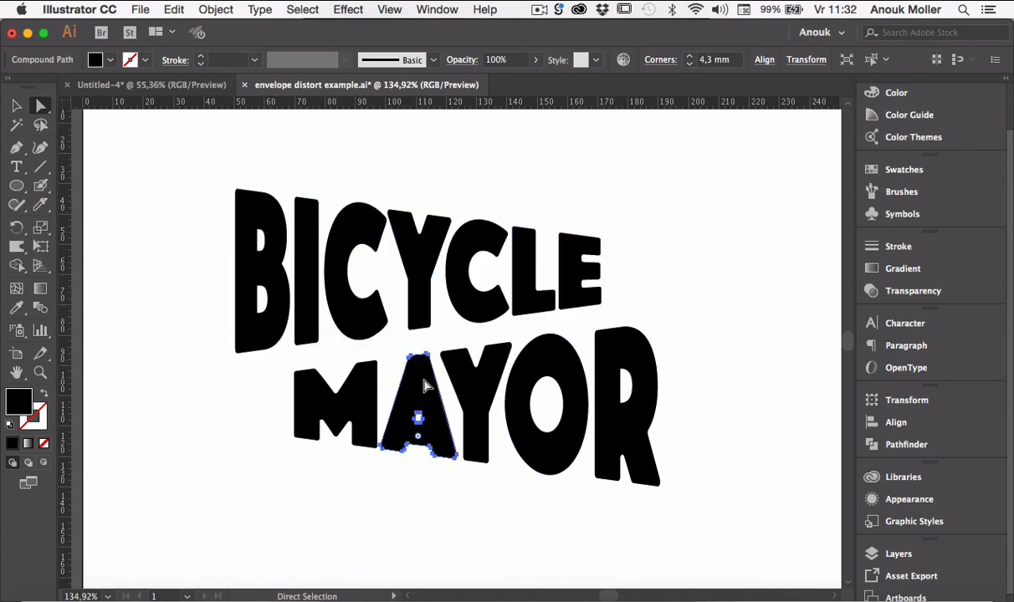